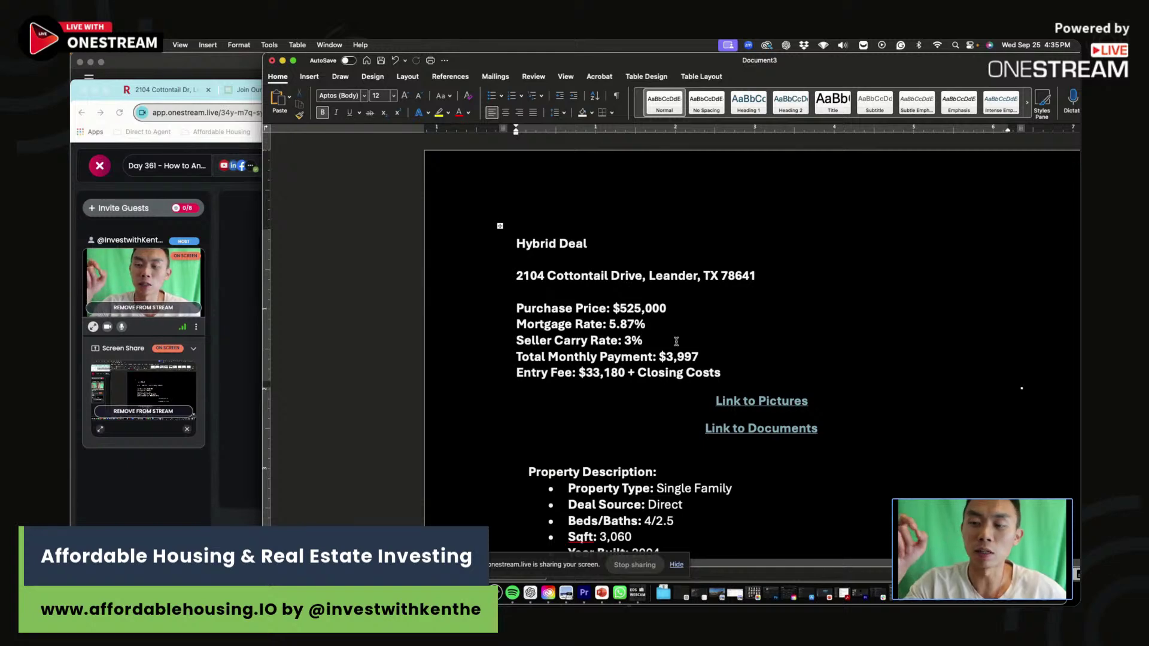
# Review the Word deal sheet's 5.87% mortgage rate, seller carry rate and $318,912 existing loan.
pyautogui.moveTo(652, 324); pyautogui.dragTo(570, 326)
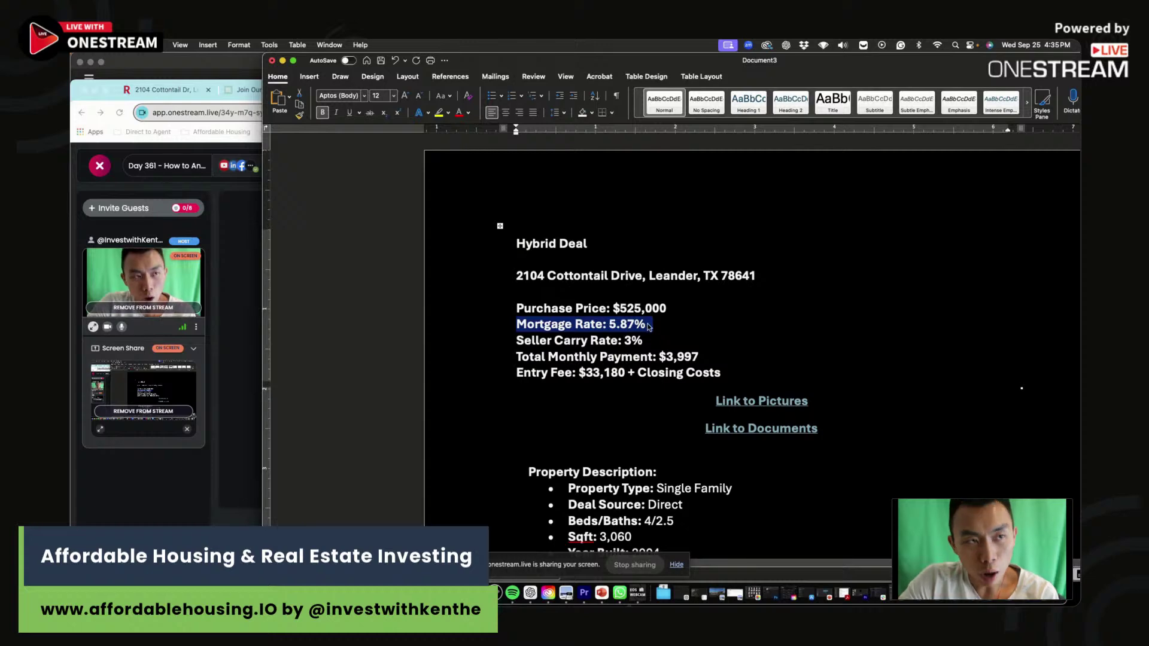
pyautogui.moveTo(649, 325); pyautogui.dragTo(575, 324)
pyautogui.tripleClick(655, 343)
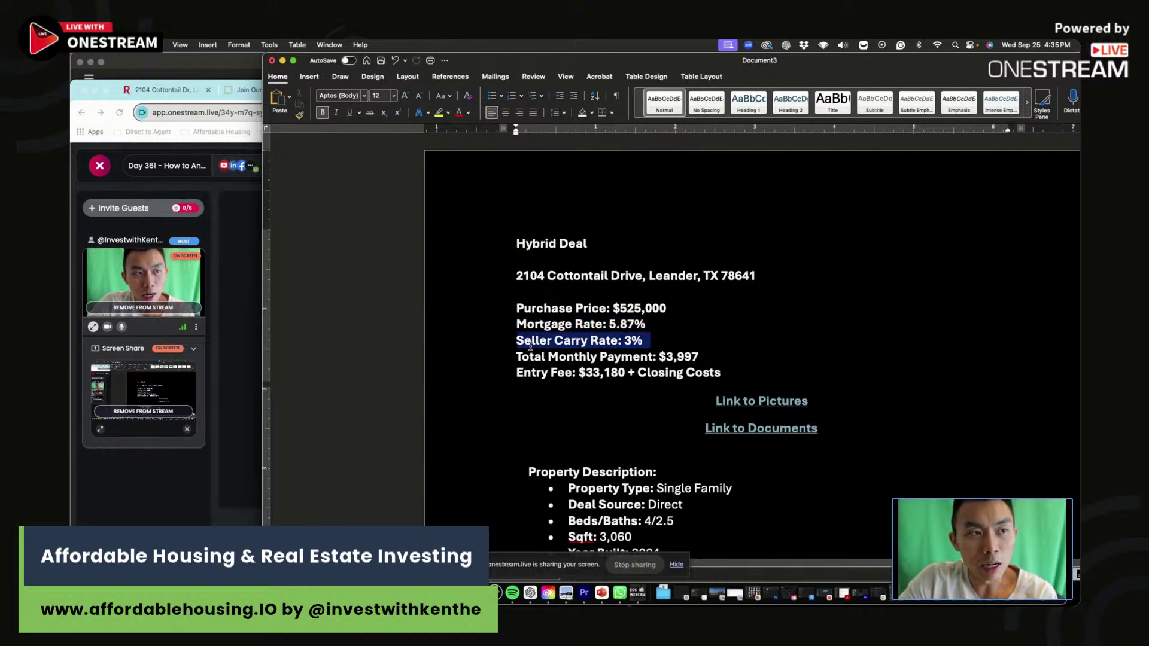
pyautogui.scroll(-12, 636, 364)
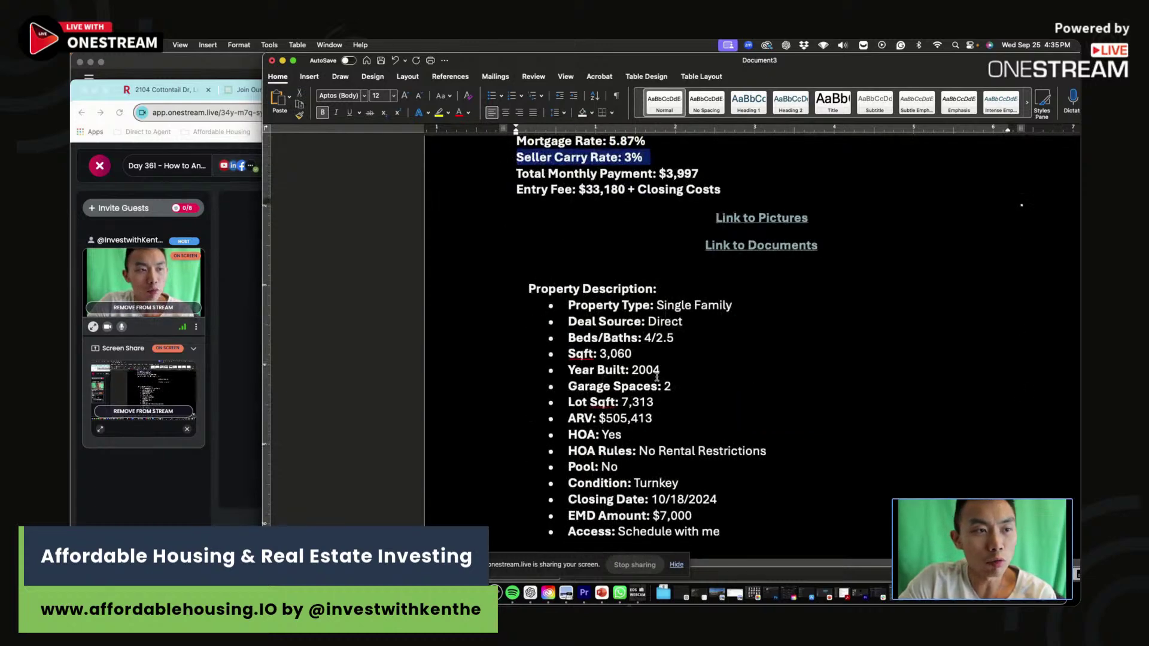
pyautogui.scroll(-5, 657, 376)
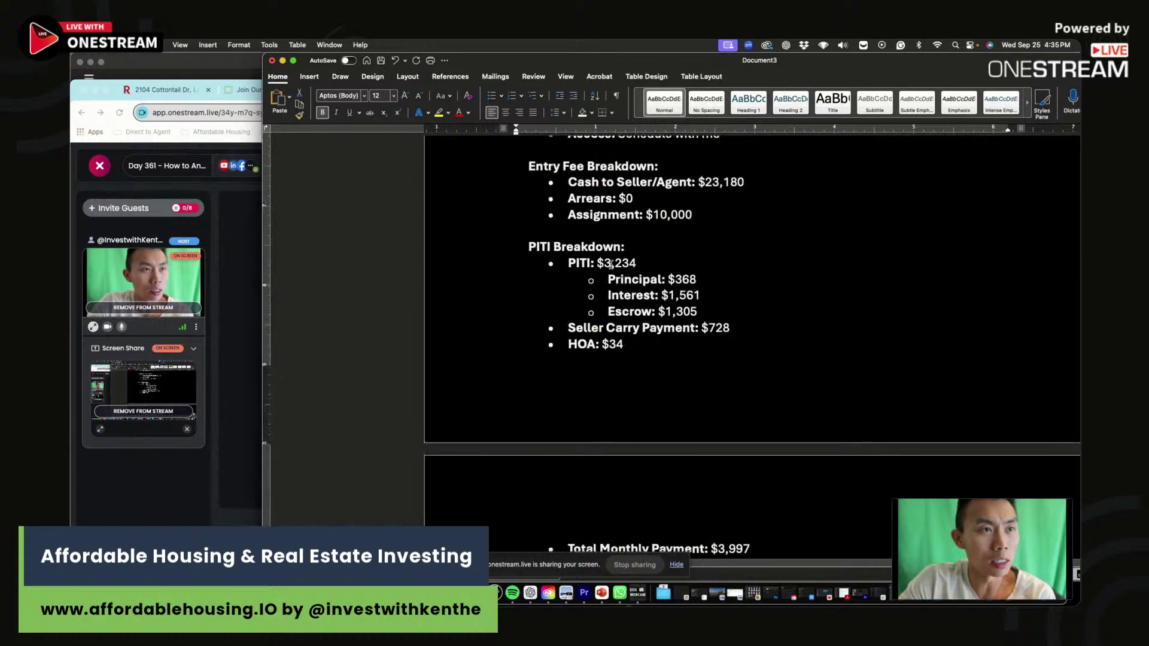
pyautogui.moveTo(606, 264); pyautogui.dragTo(687, 328)
pyautogui.scroll(-10, 687, 327)
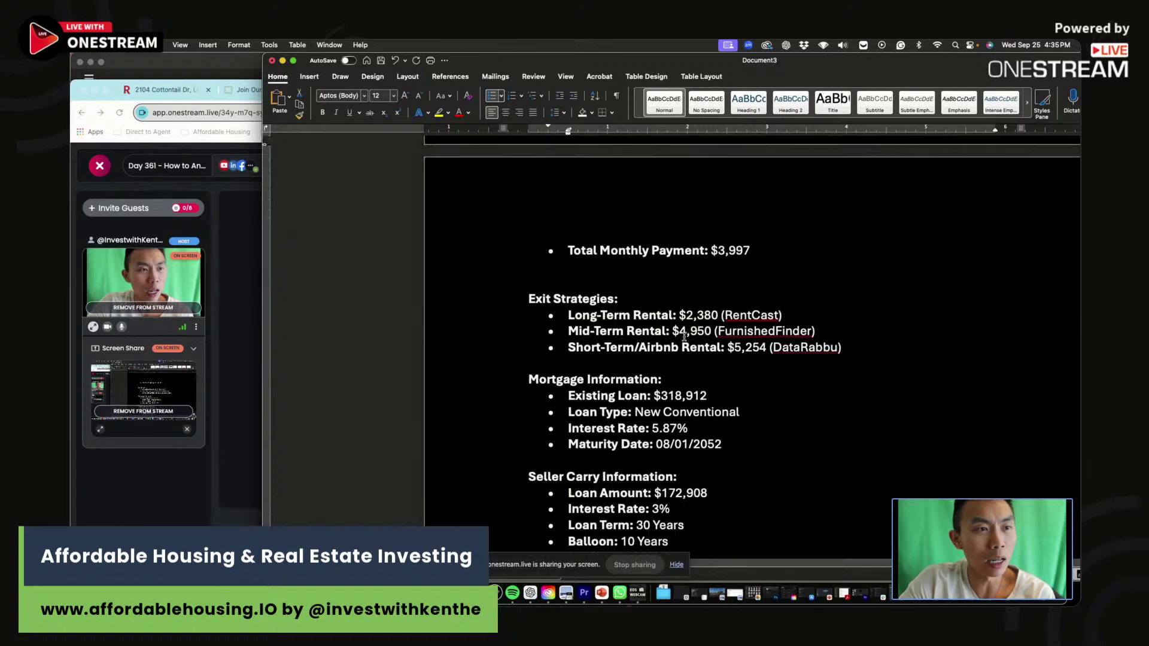
pyautogui.moveTo(657, 392); pyautogui.dragTo(718, 393)
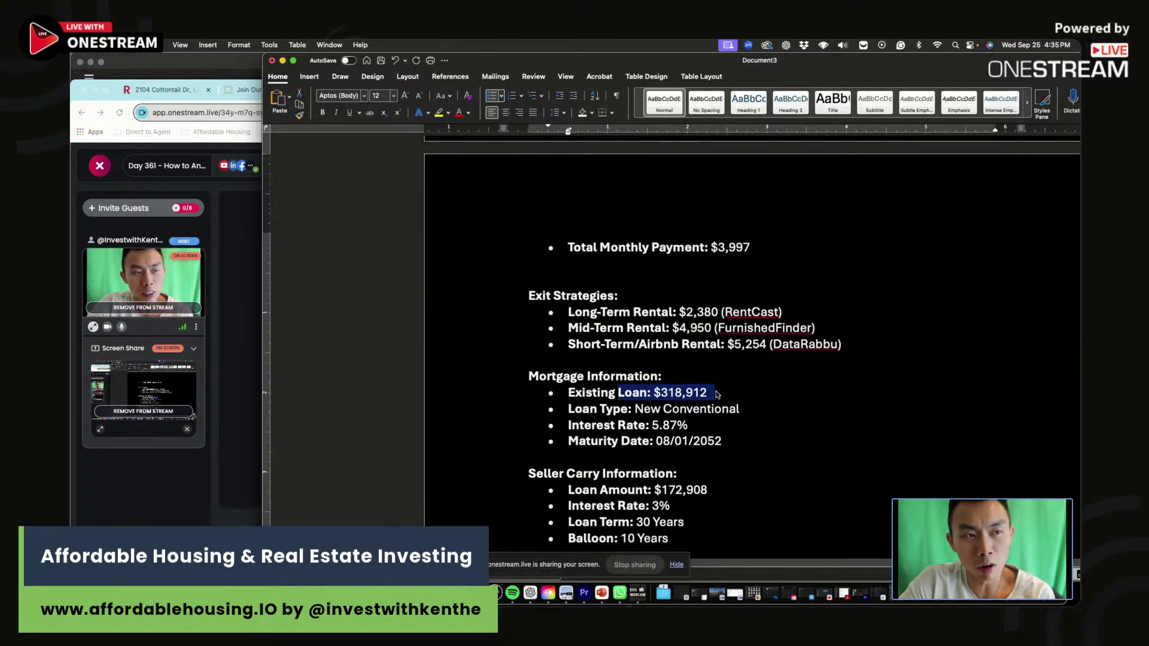
pyautogui.moveTo(732, 491); pyautogui.dragTo(616, 492)
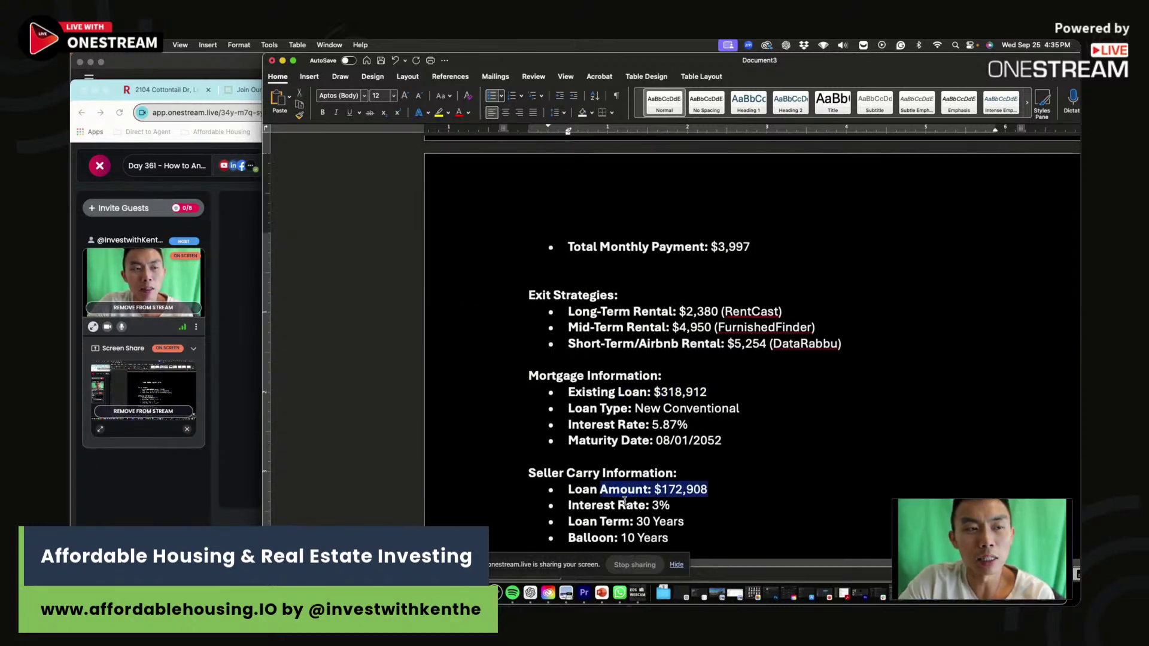
# Note the $172,908 seller carry loan, 10-year balloon, $3,997 monthly payment and 2,380 rent estimate.
pyautogui.scroll(-1, 616, 491)
pyautogui.click(704, 485)
pyautogui.moveTo(707, 485); pyautogui.dragTo(655, 486)
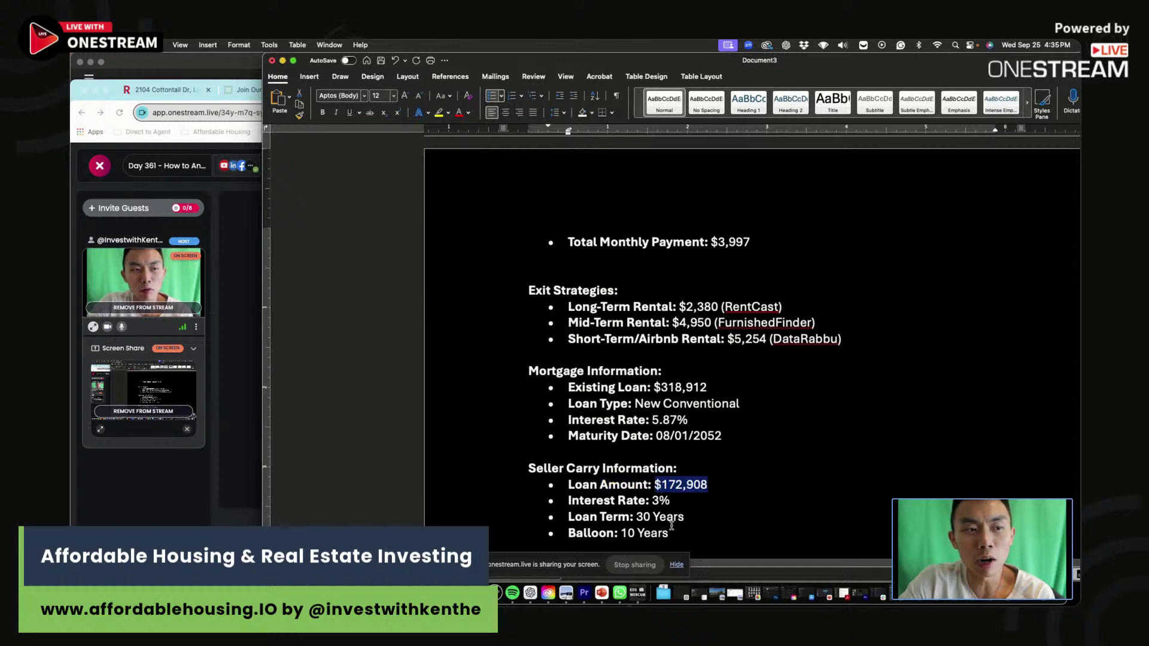
pyautogui.moveTo(670, 532); pyautogui.dragTo(624, 528)
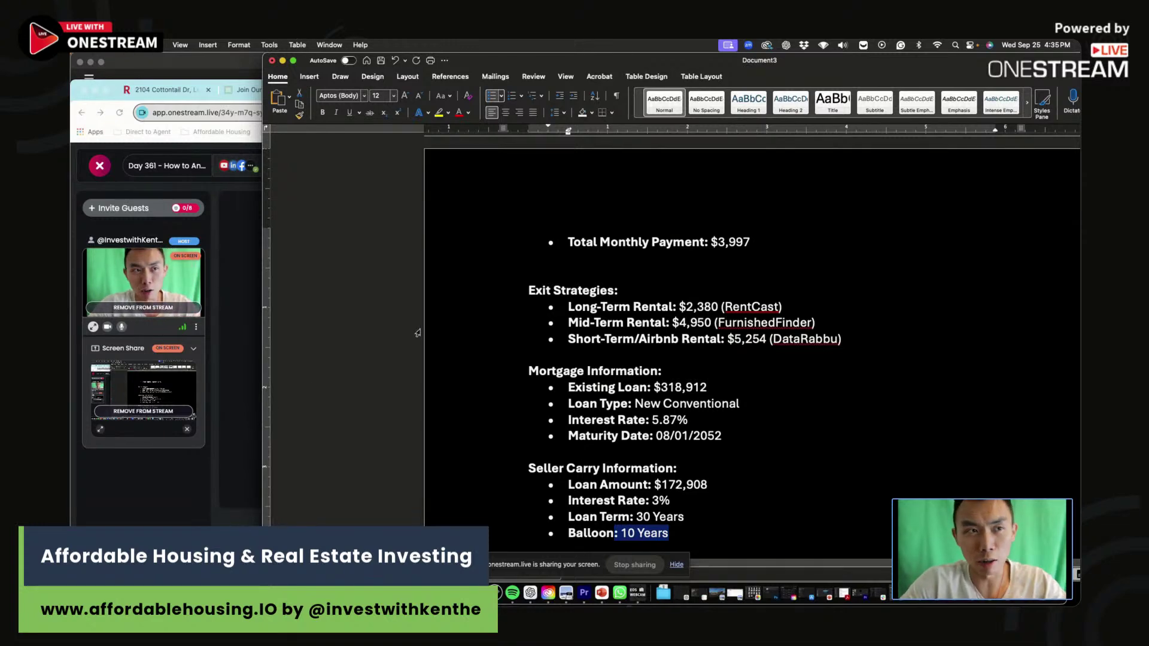
pyautogui.moveTo(781, 244); pyautogui.dragTo(708, 245)
pyautogui.moveTo(783, 309); pyautogui.dragTo(696, 303)
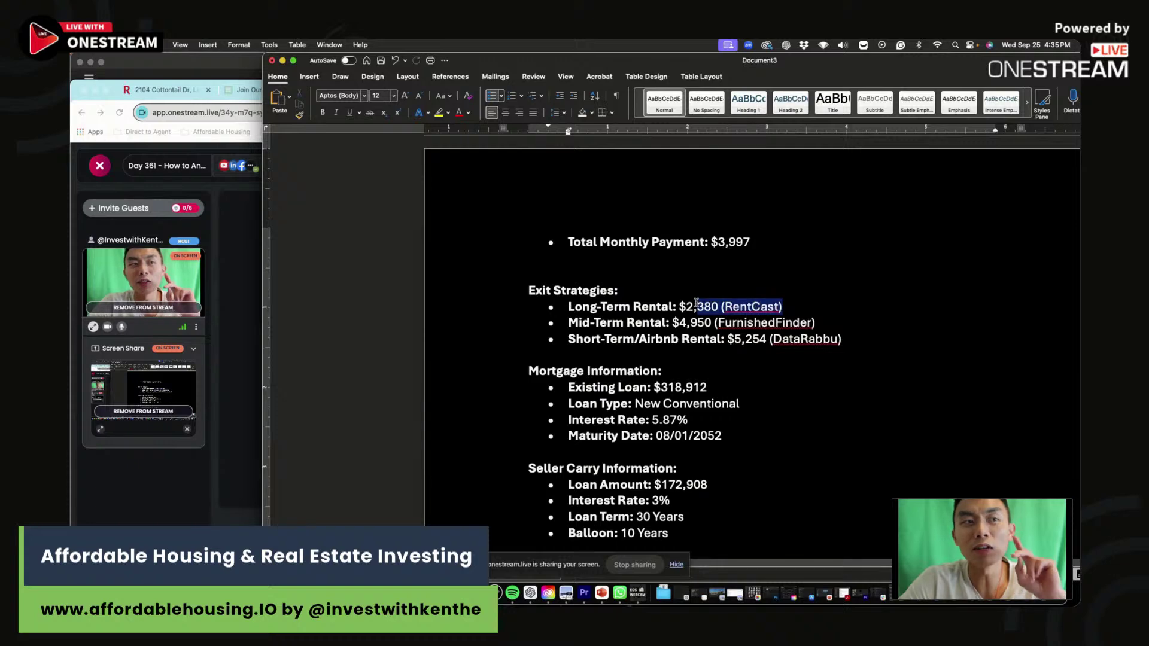
pyautogui.click(696, 302)
pyautogui.doubleClick(701, 308)
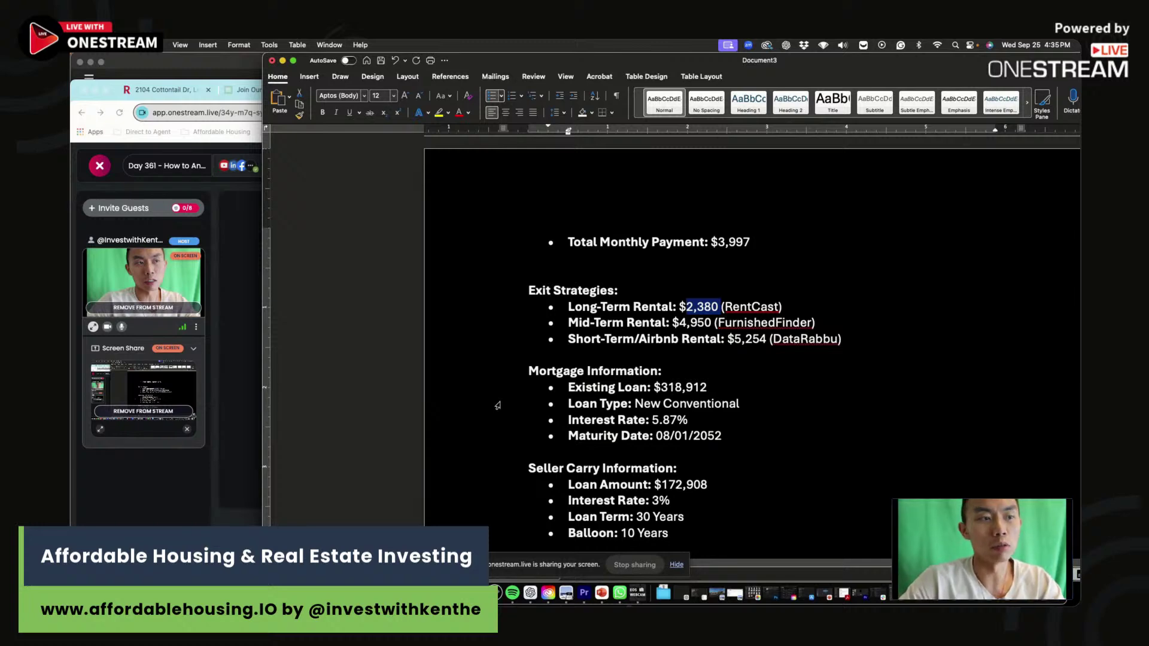
pyautogui.scroll(15, 499, 425)
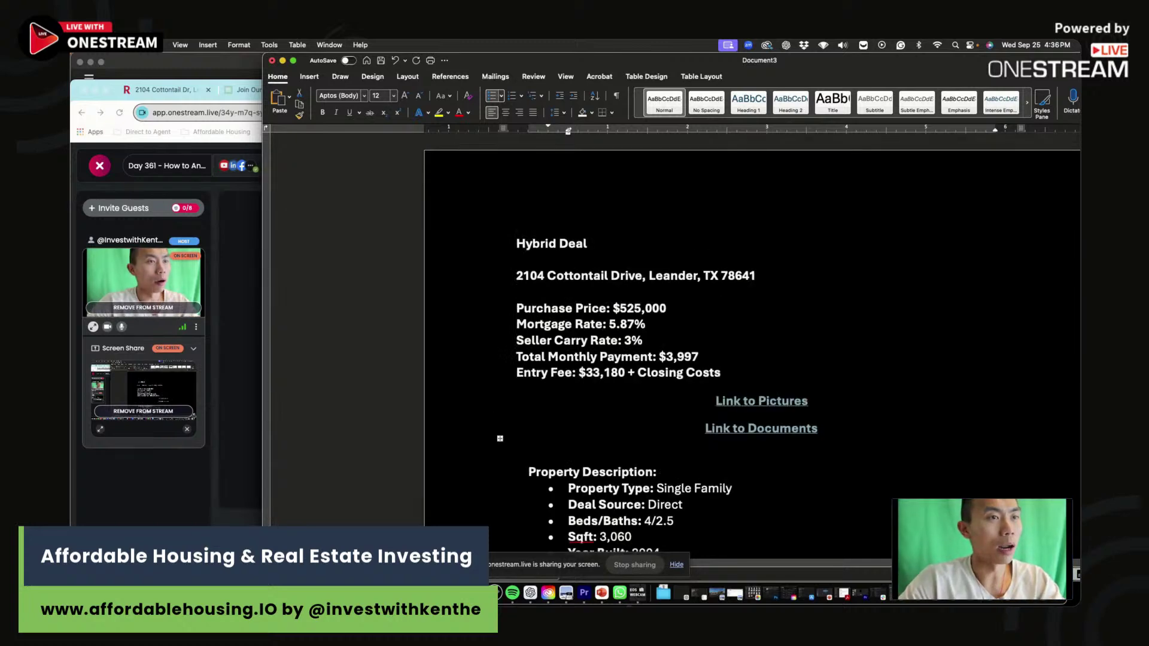
# Enter 525,000 as the Asking Price in cell B4 of the Excel analysis template.
pyautogui.press('super+Tab')
pyautogui.click(269, 291)
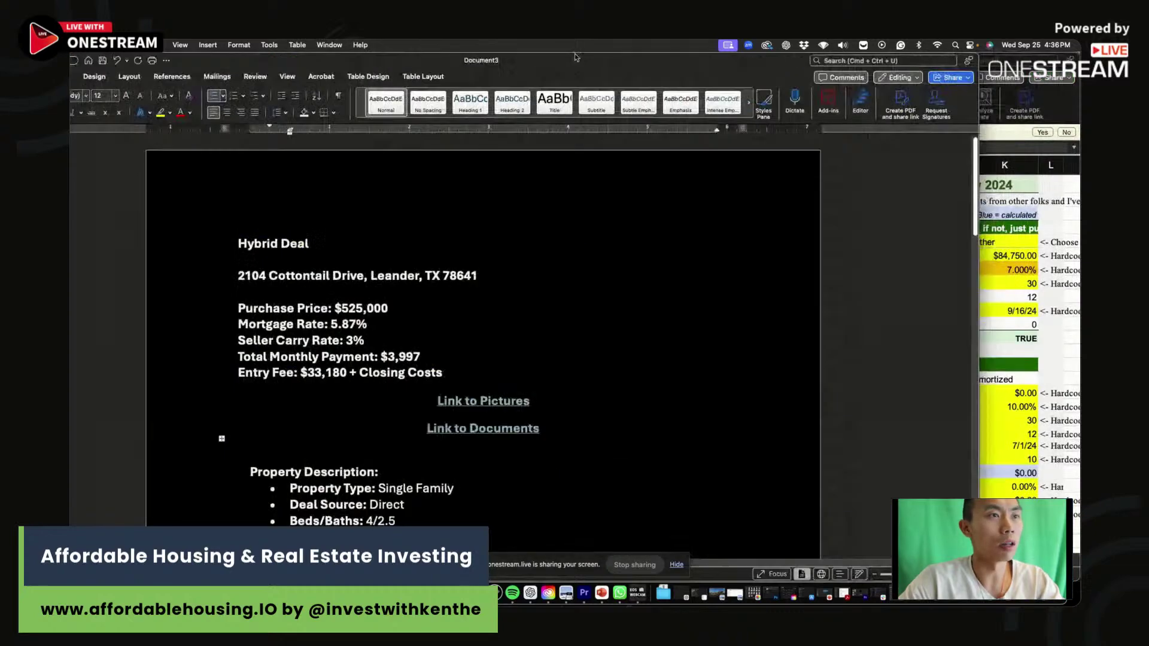
pyautogui.click(961, 289)
pyautogui.click(576, 225)
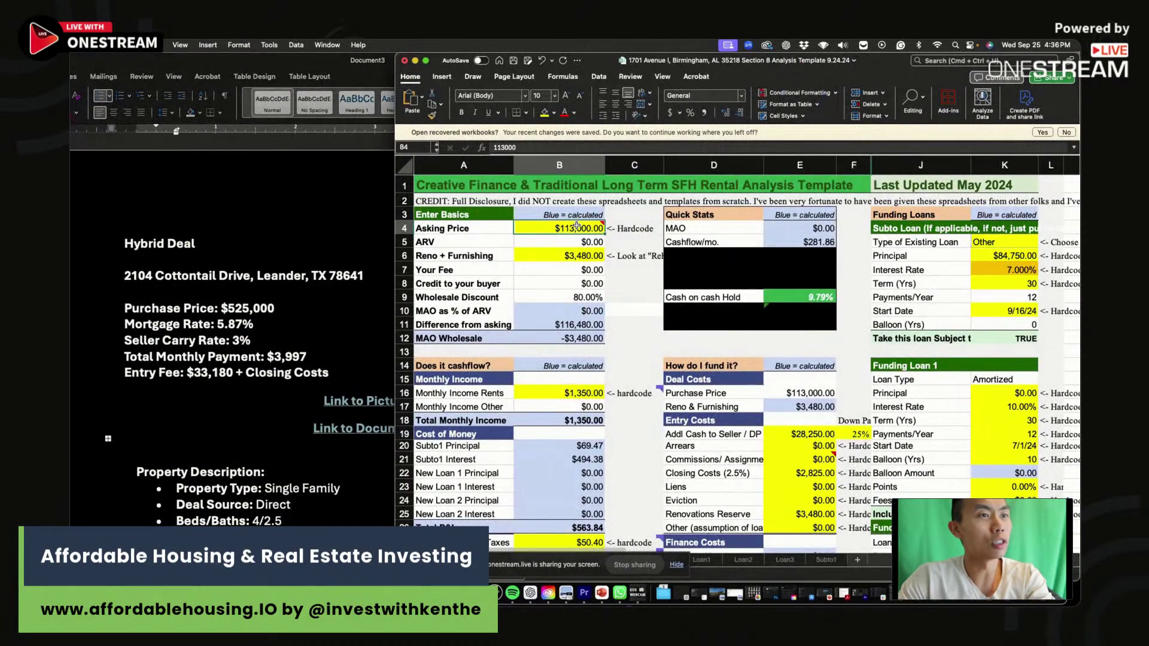
pyautogui.write('525,000')
pyautogui.press('Return')
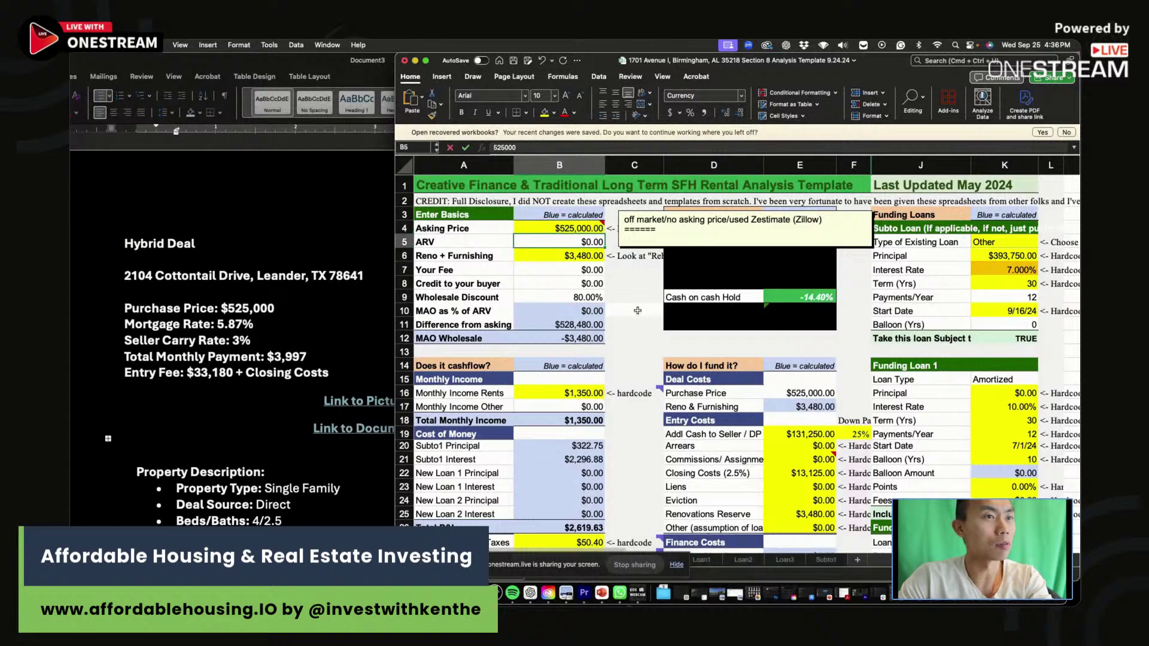
pyautogui.click(628, 310)
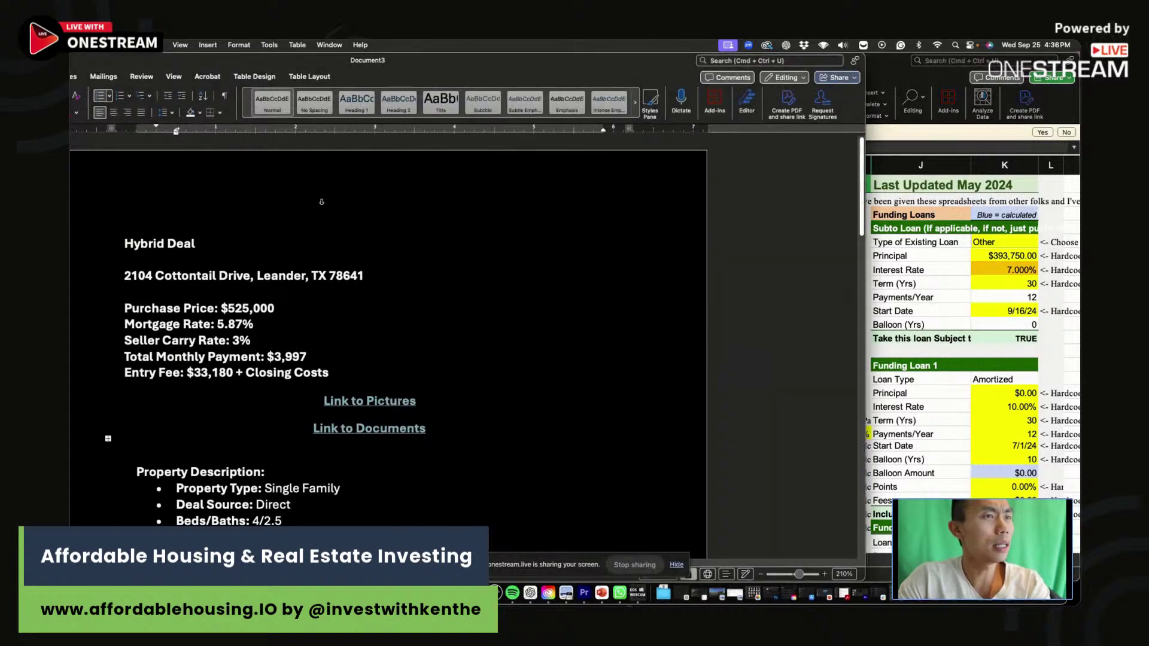
# Move the Word window down so the browser behind it is visible.
pyautogui.click(386, 60)
pyautogui.moveTo(407, 62); pyautogui.dragTo(410, 62)
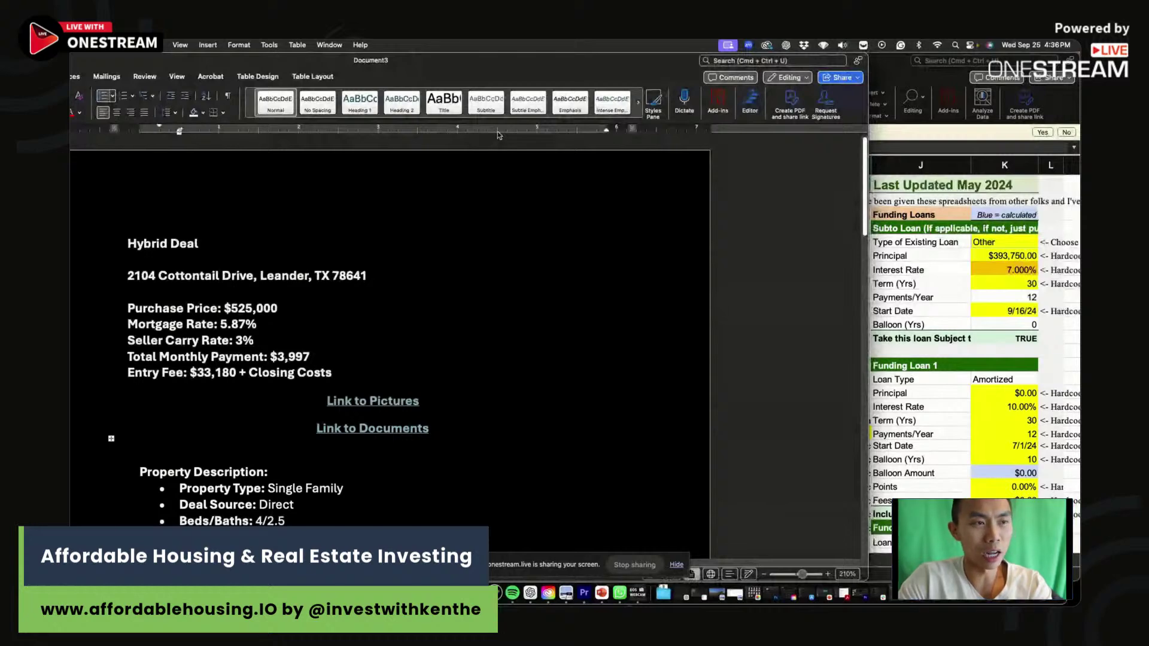
pyautogui.press('super+Tab')
pyautogui.scroll(-3, 573, 359)
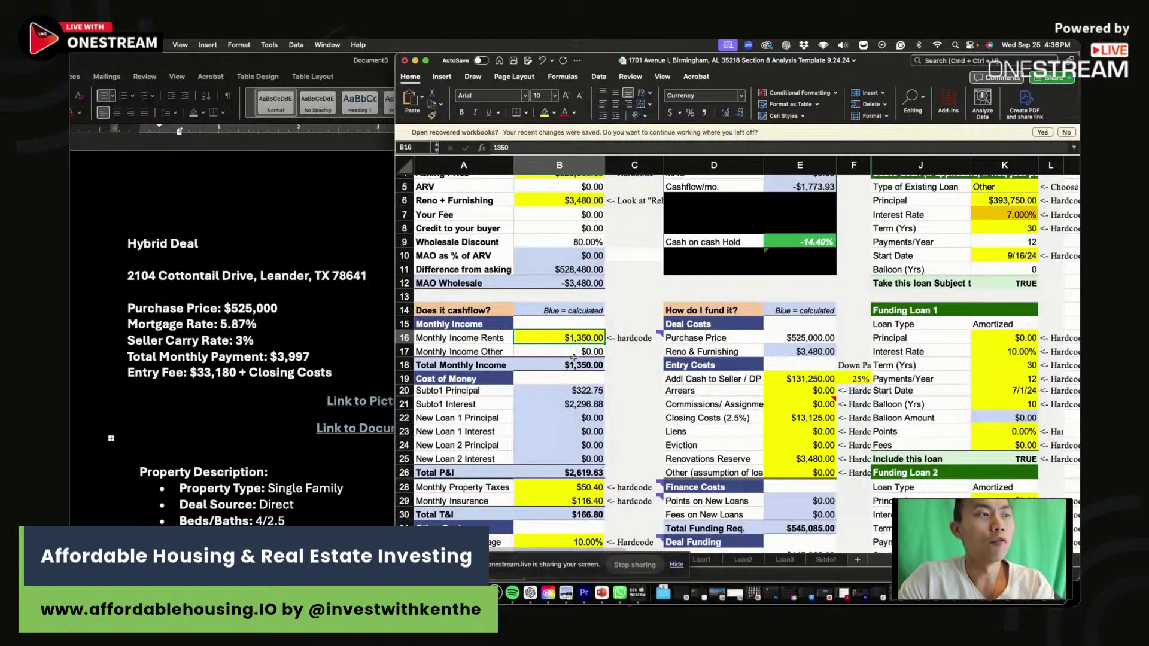
pyautogui.moveTo(395, 63); pyautogui.dragTo(401, 165)
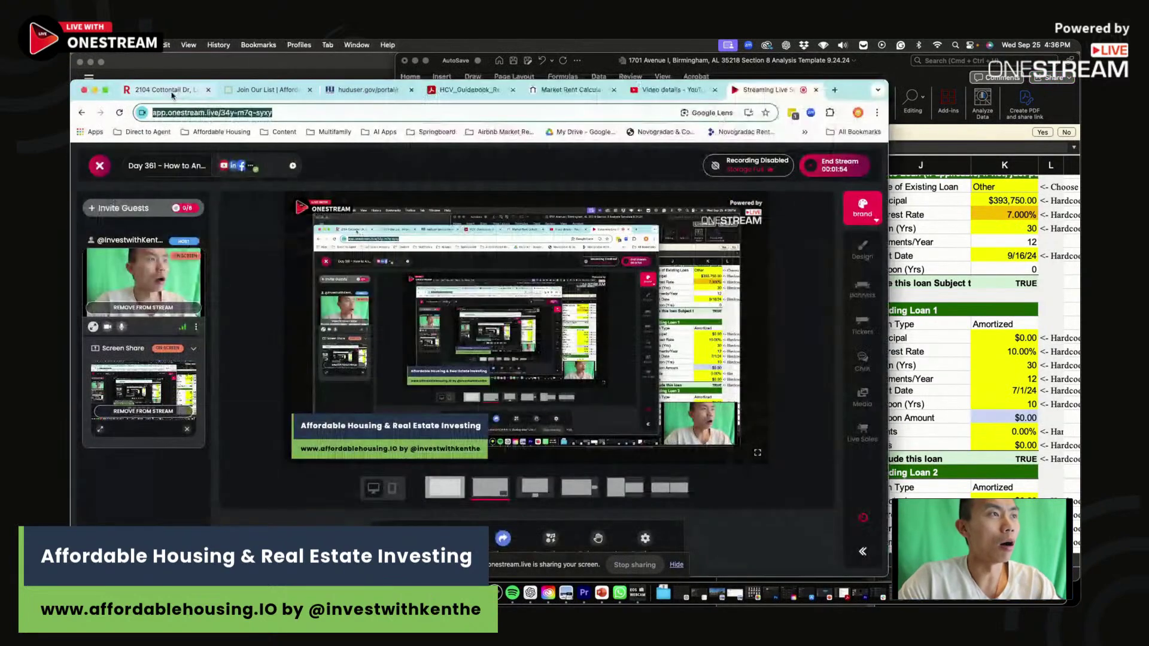
pyautogui.click(209, 112)
pyautogui.click(158, 90)
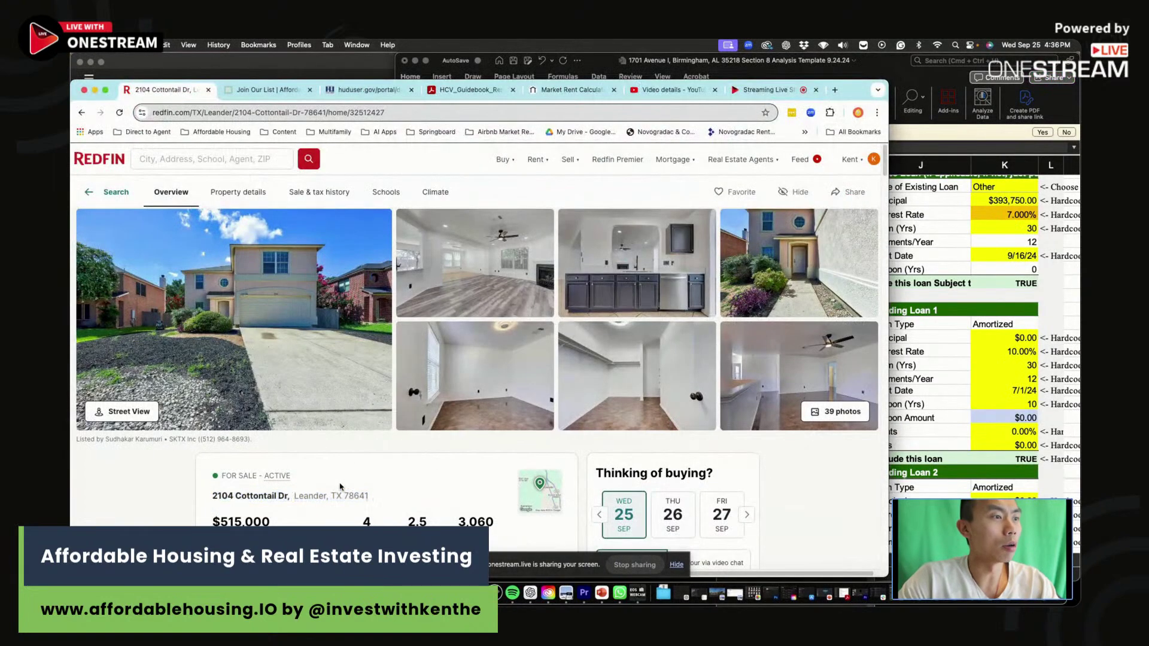
pyautogui.scroll(-3, 339, 487)
pyautogui.press('super+f')
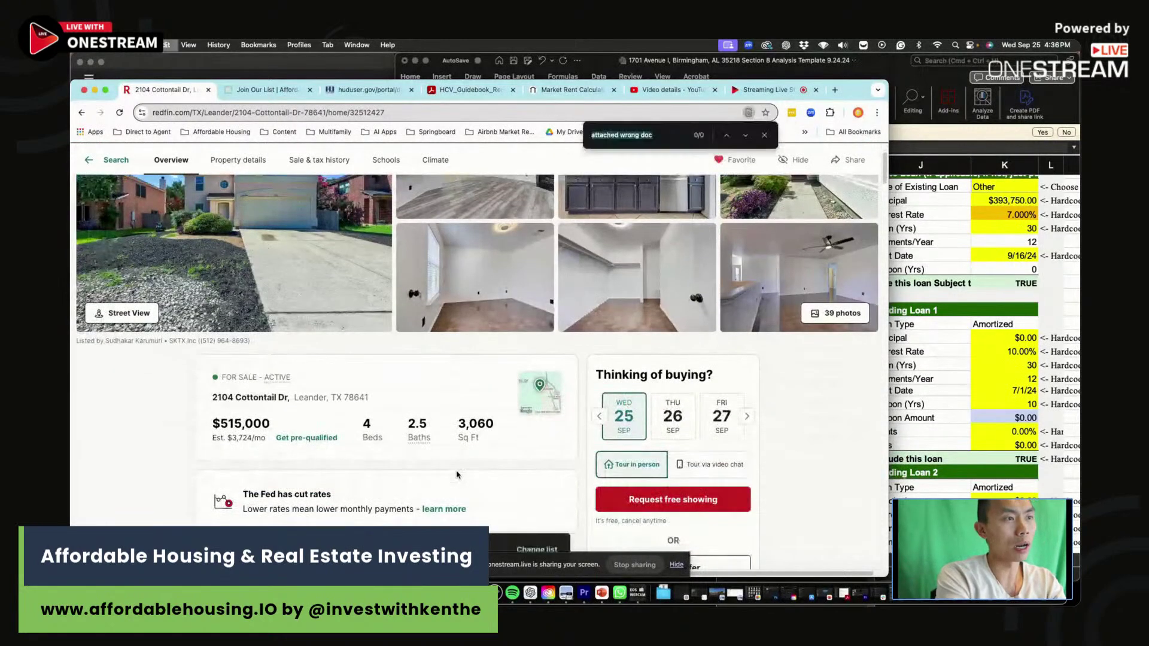
pyautogui.write('county')
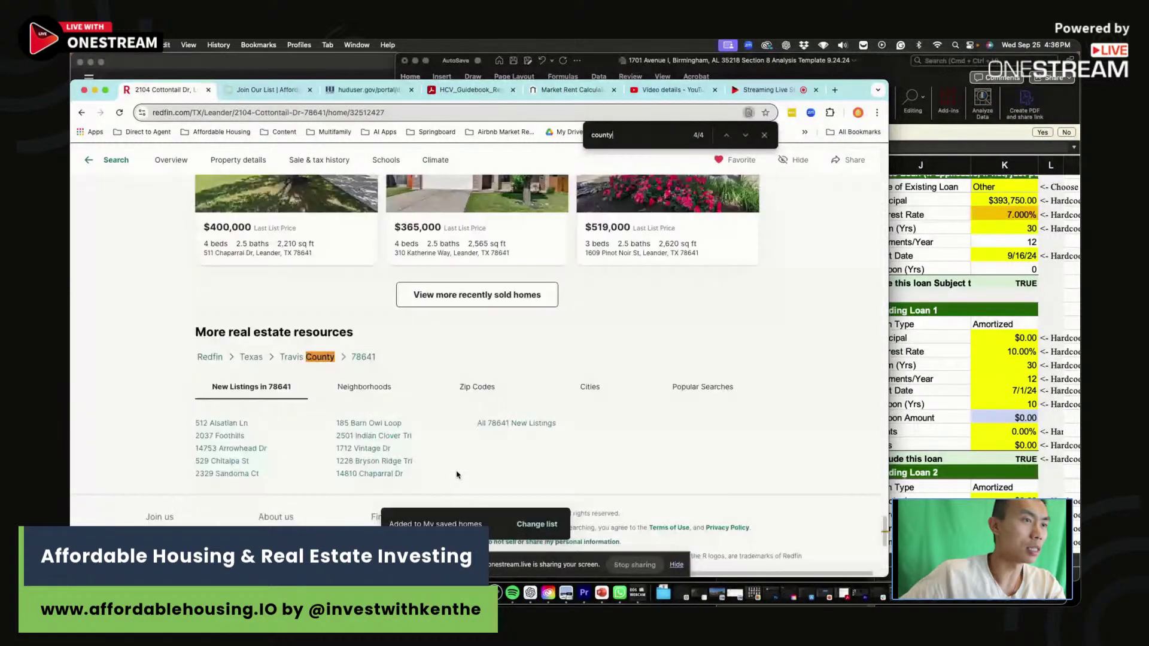
pyautogui.click(367, 90)
pyautogui.click(382, 115)
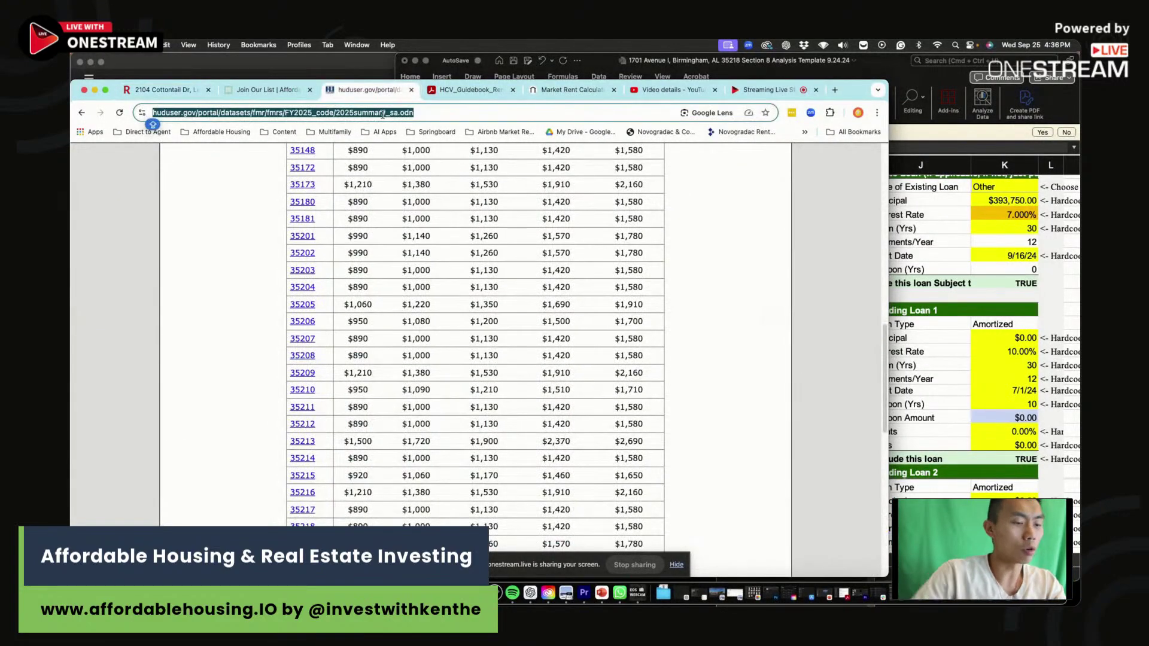
# Search 'HUD FMR' and navigate HUD User to the FY2025 Small Area FMR lookup.
pyautogui.write('HUD FMR')
pyautogui.press('Return')
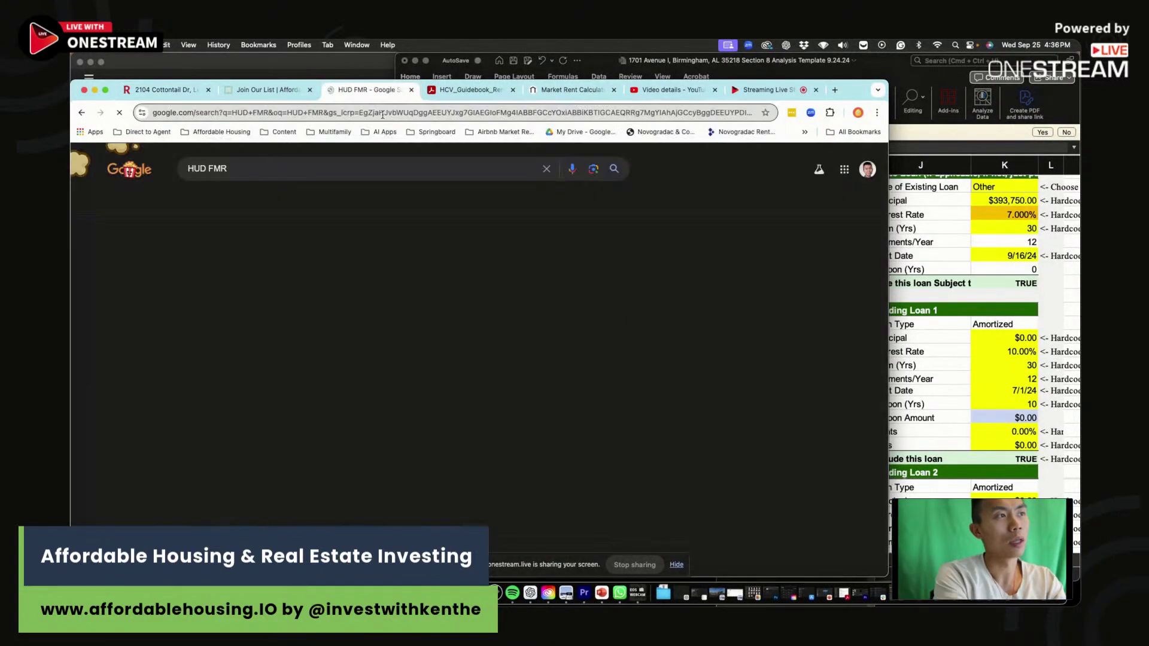
pyautogui.click(377, 261)
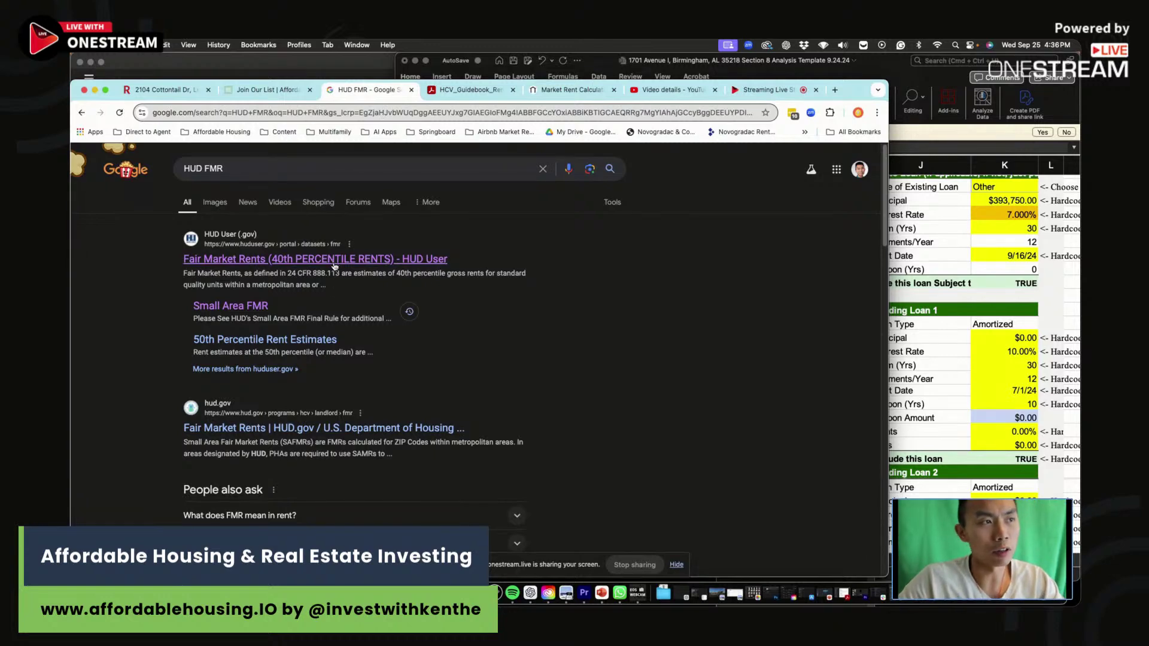
pyautogui.scroll(-9, 378, 281)
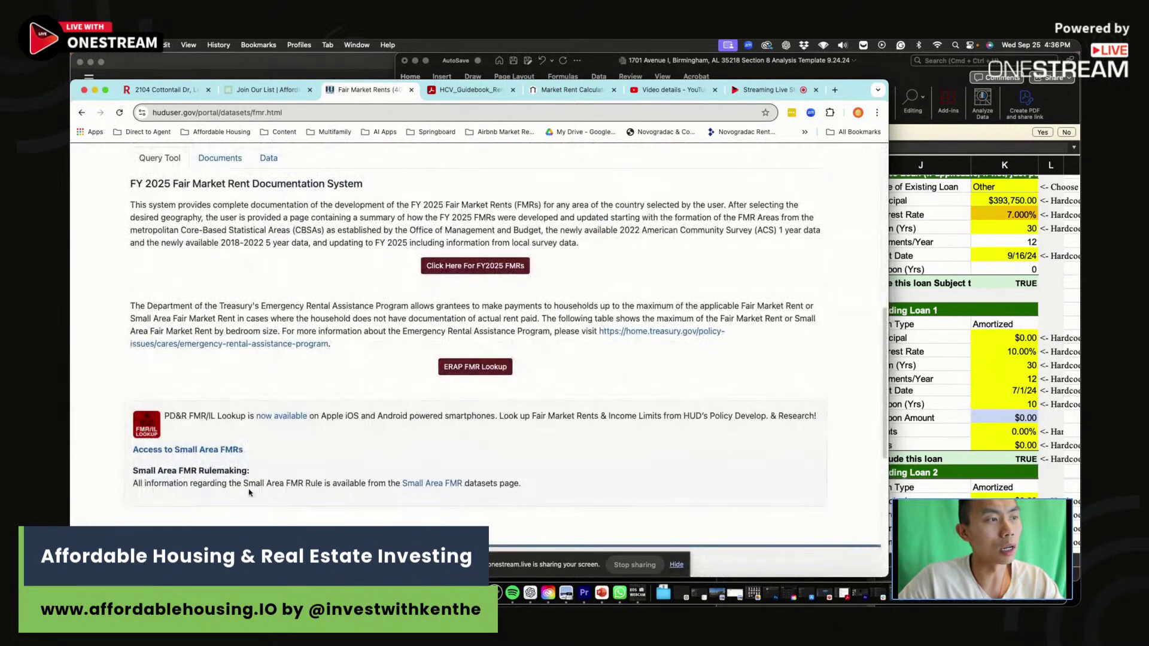
pyautogui.click(223, 452)
pyautogui.scroll(-4, 495, 352)
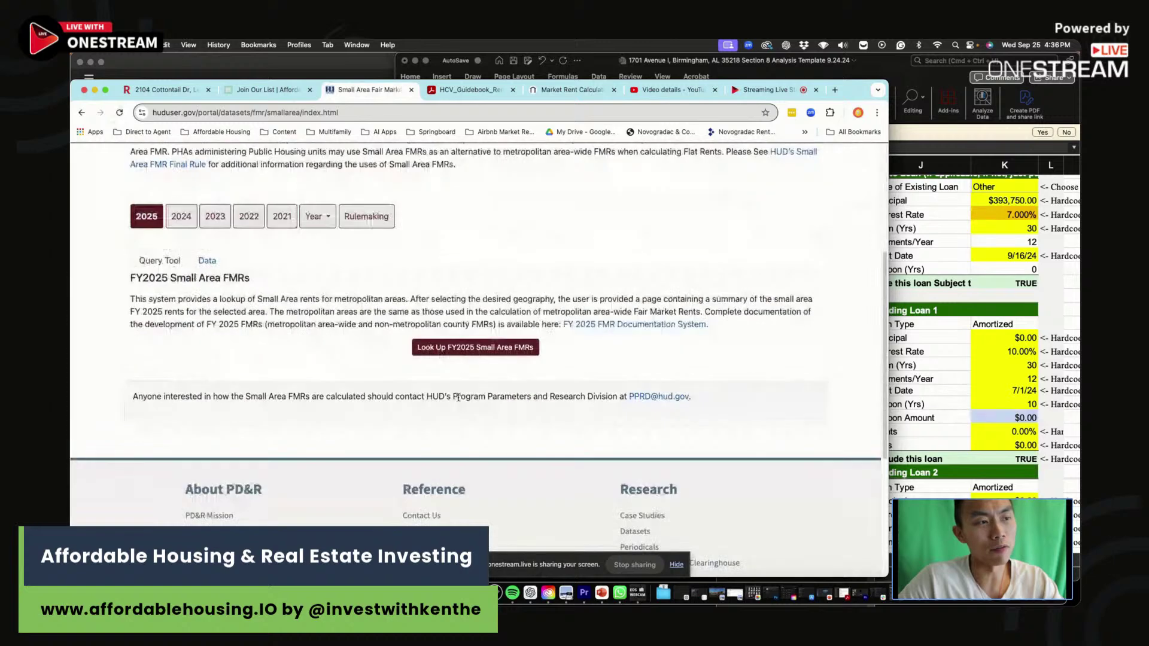
pyautogui.click(494, 349)
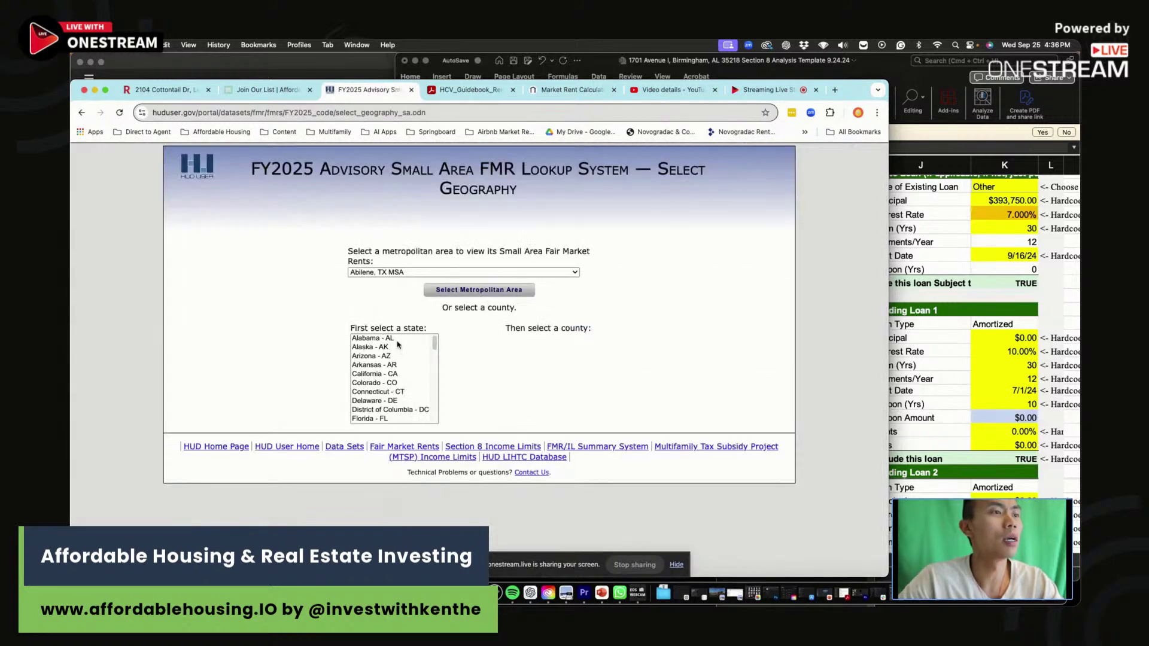
# Select Texas and Travis County to load the Travis County Small Area FMR table.
pyautogui.scroll(-3, 401, 397)
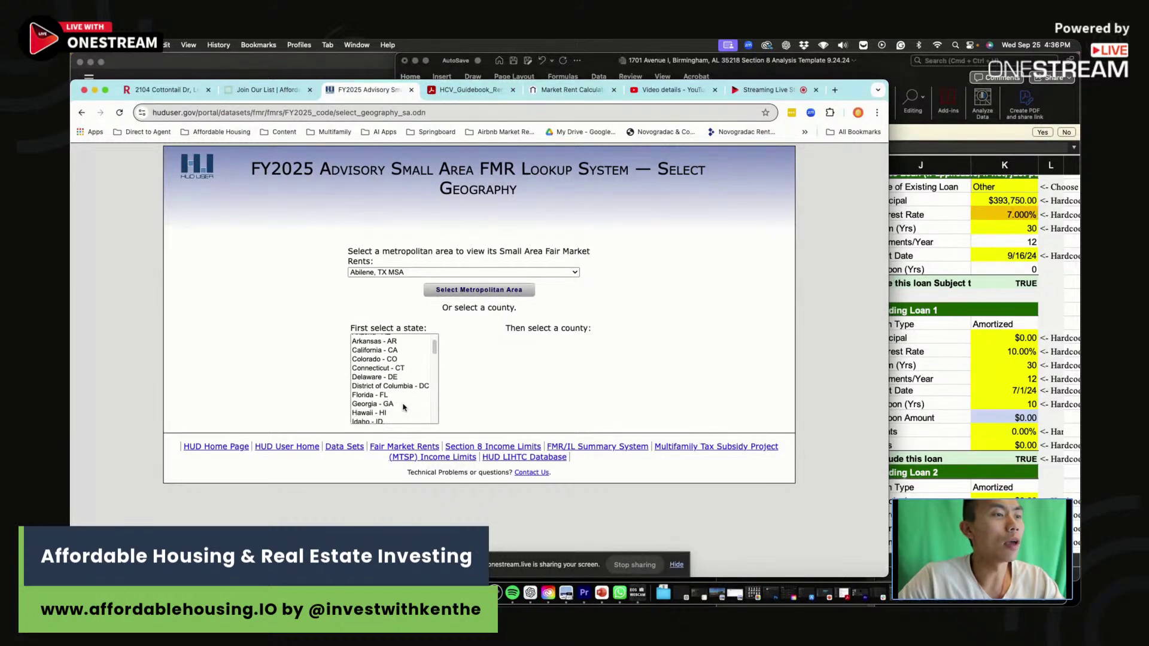
pyautogui.scroll(-8, 401, 401)
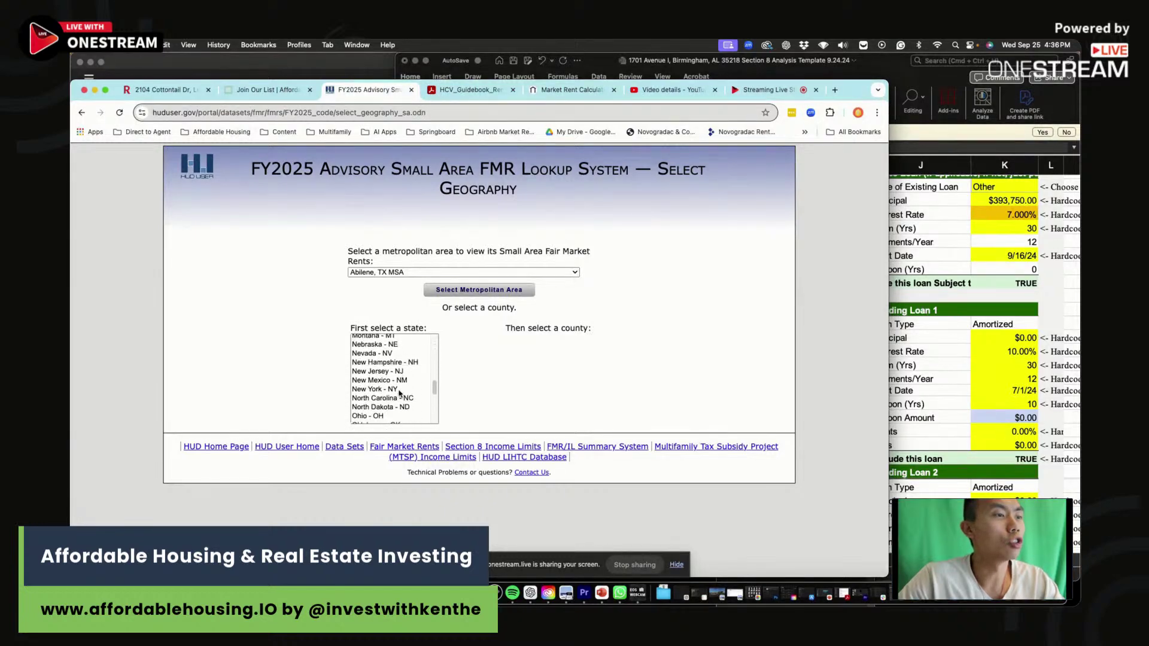
pyautogui.scroll(-1, 400, 393)
pyautogui.scroll(-4, 399, 393)
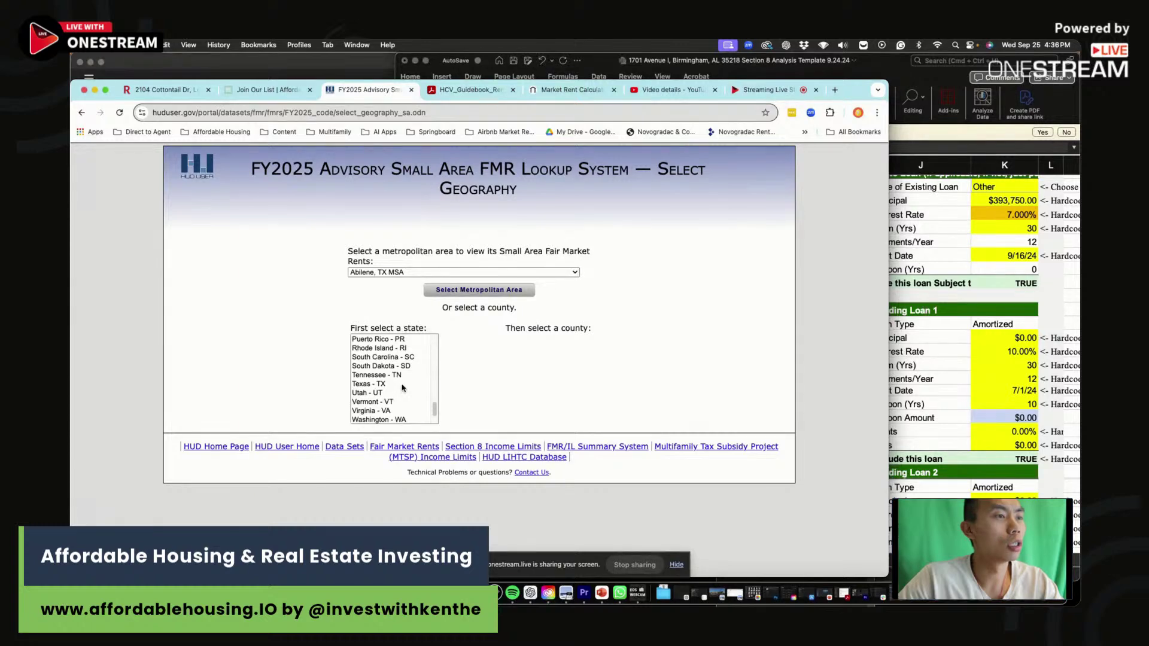
pyautogui.click(402, 384)
pyautogui.scroll(-20, 538, 359)
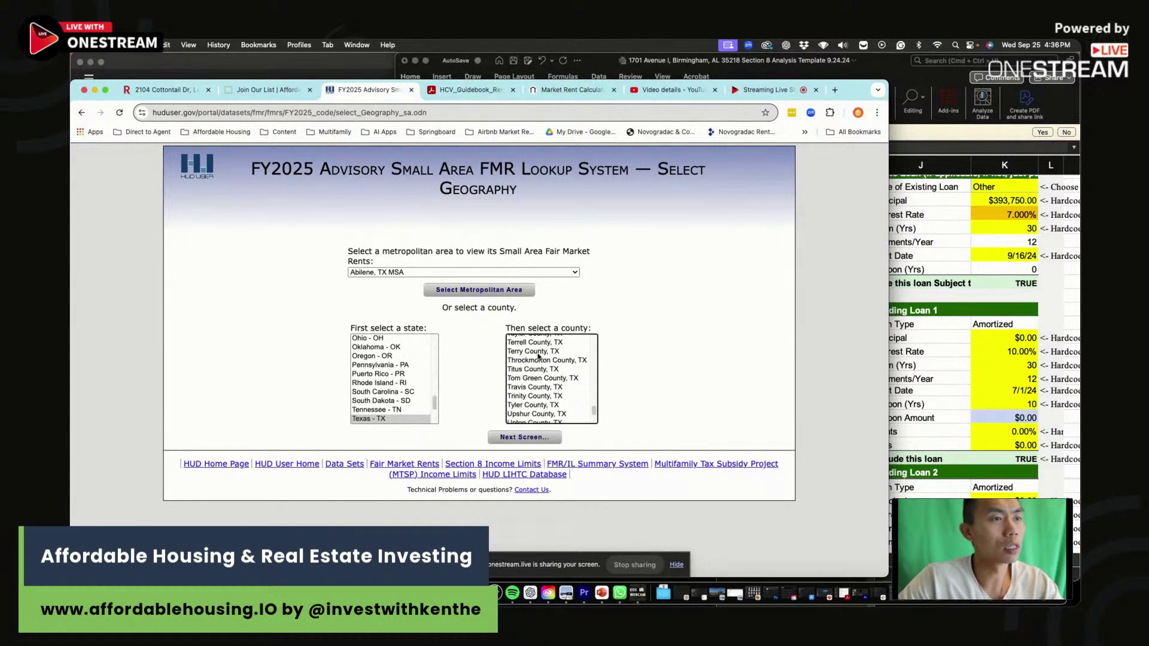
pyautogui.click(539, 388)
pyautogui.click(525, 437)
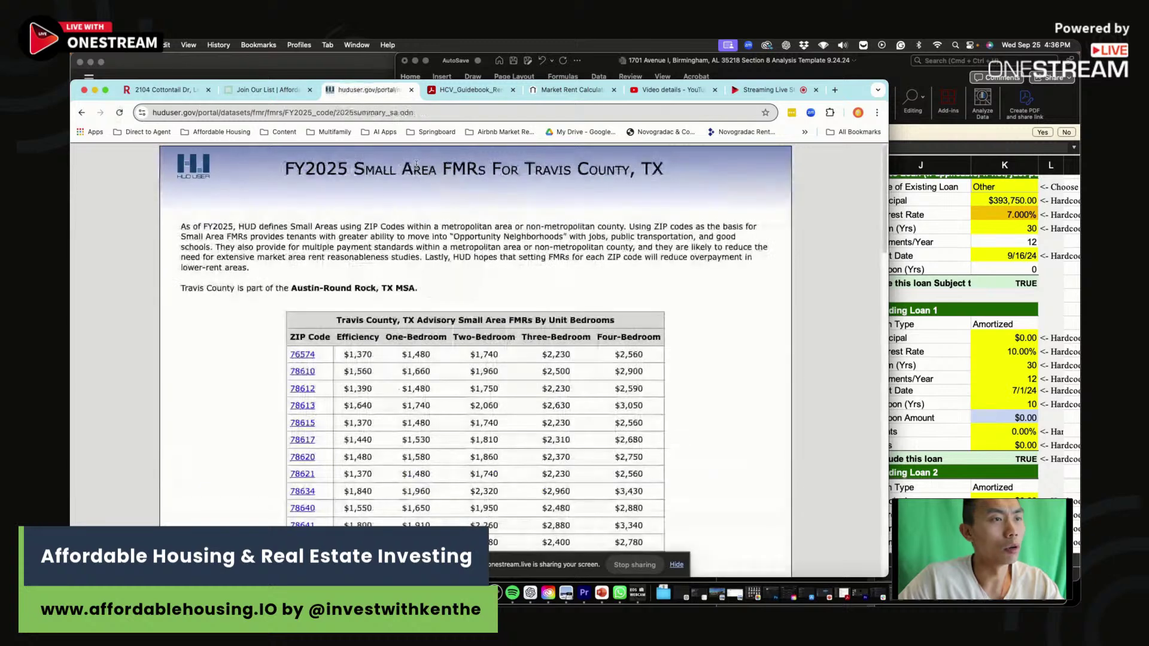
# Confirm the property's county on Redfin, then find ZIP 78641 rents ($2,880 3-bed, $3,340 4-bed).
pyautogui.press('super+f')
pyautogui.click(165, 91)
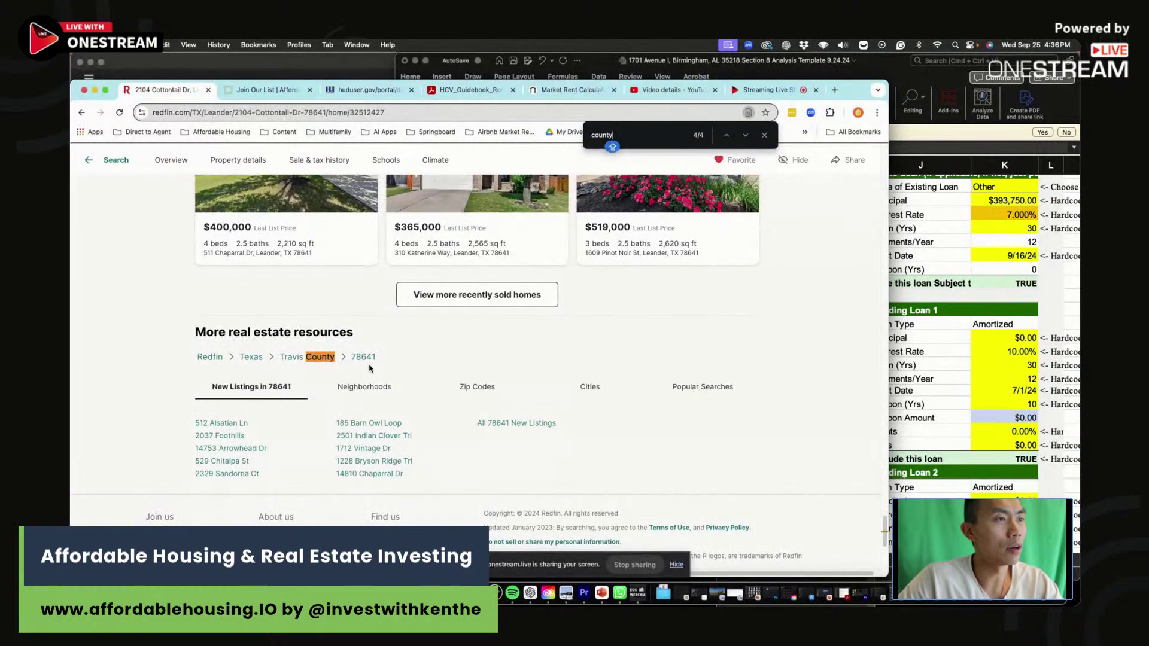
pyautogui.click(366, 90)
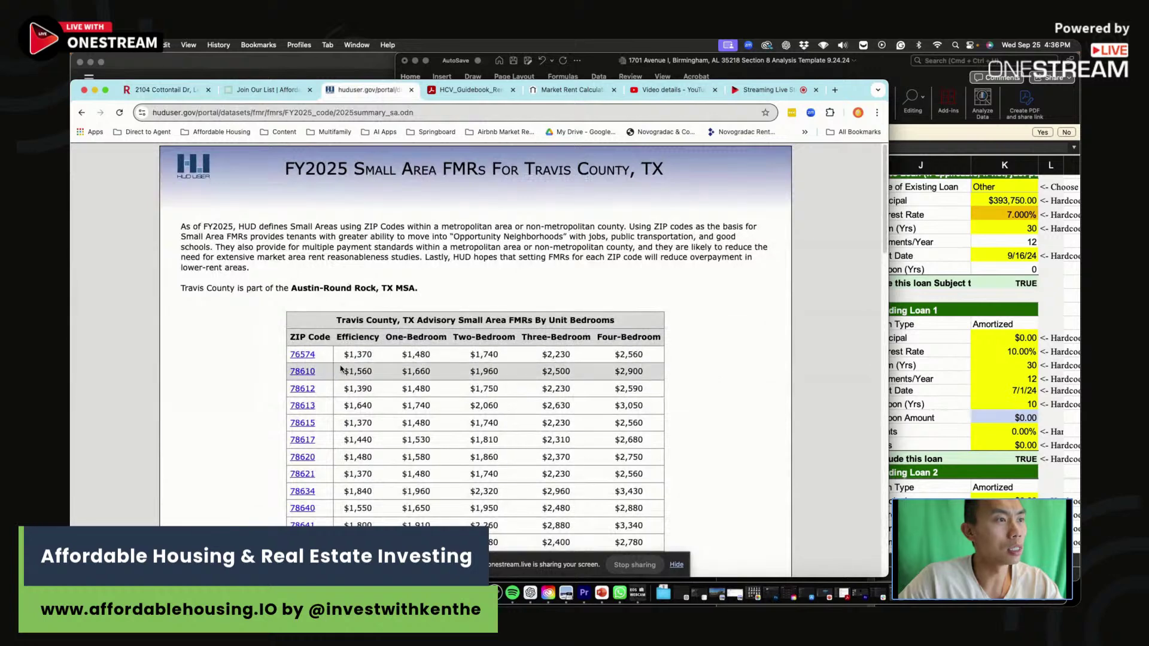
pyautogui.scroll(-6, 344, 299)
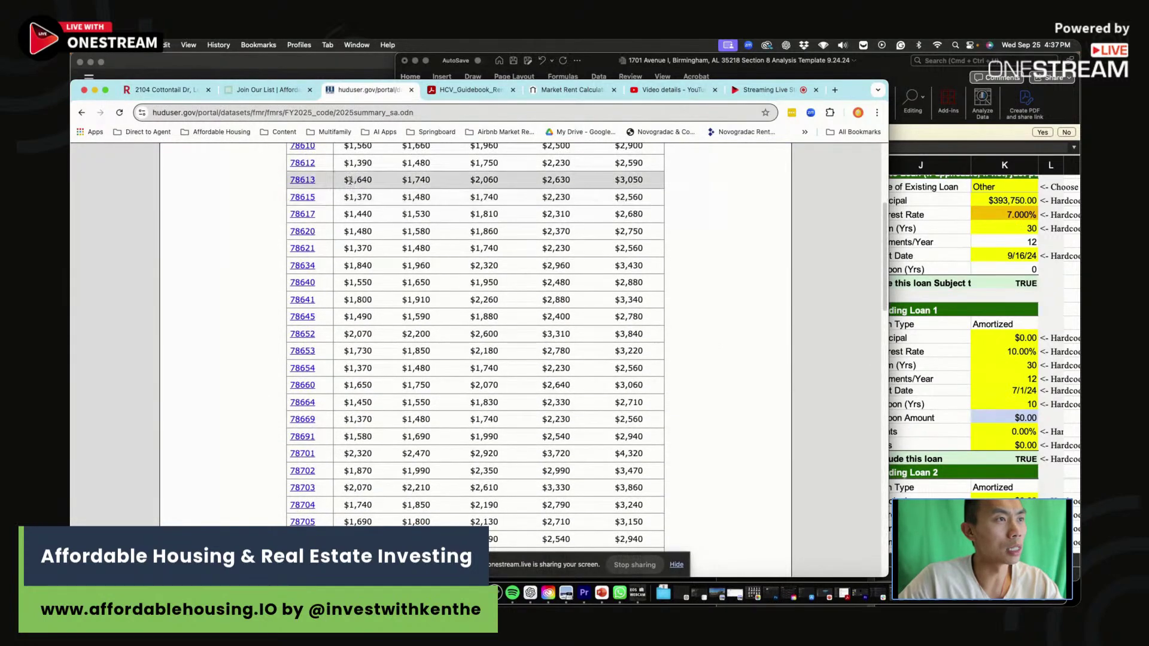
pyautogui.scroll(3, 350, 181)
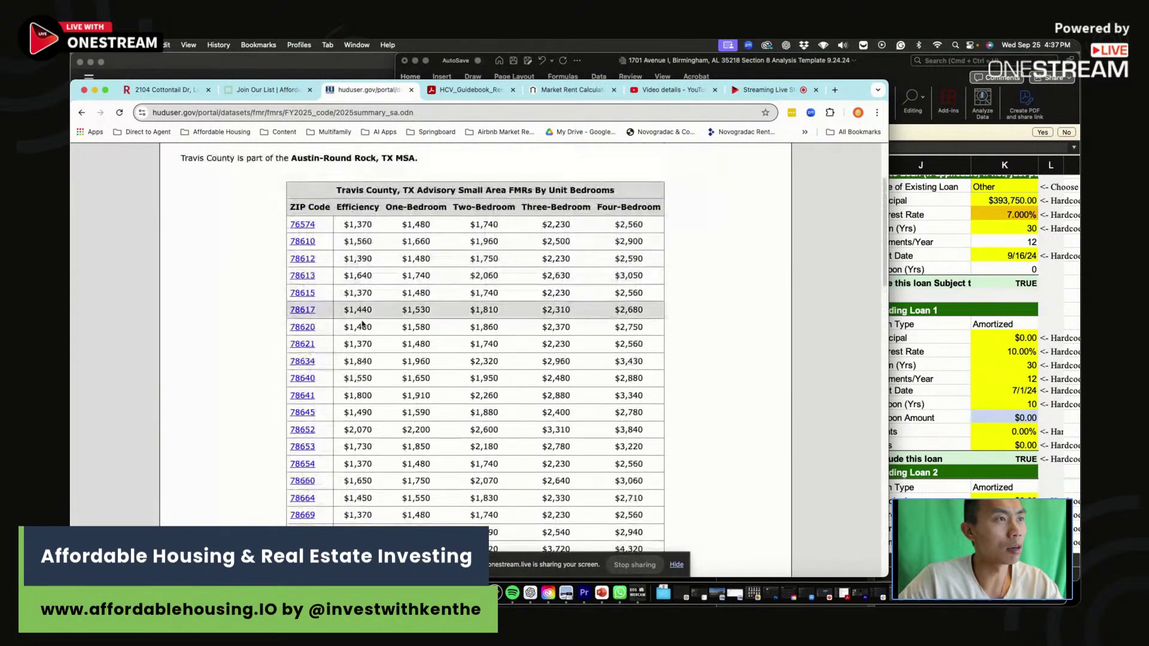
# Replace the SAFMR rents with 3,340 in B42 and 2,880 in B41.
pyautogui.click(653, 397)
pyautogui.scroll(-5, 601, 419)
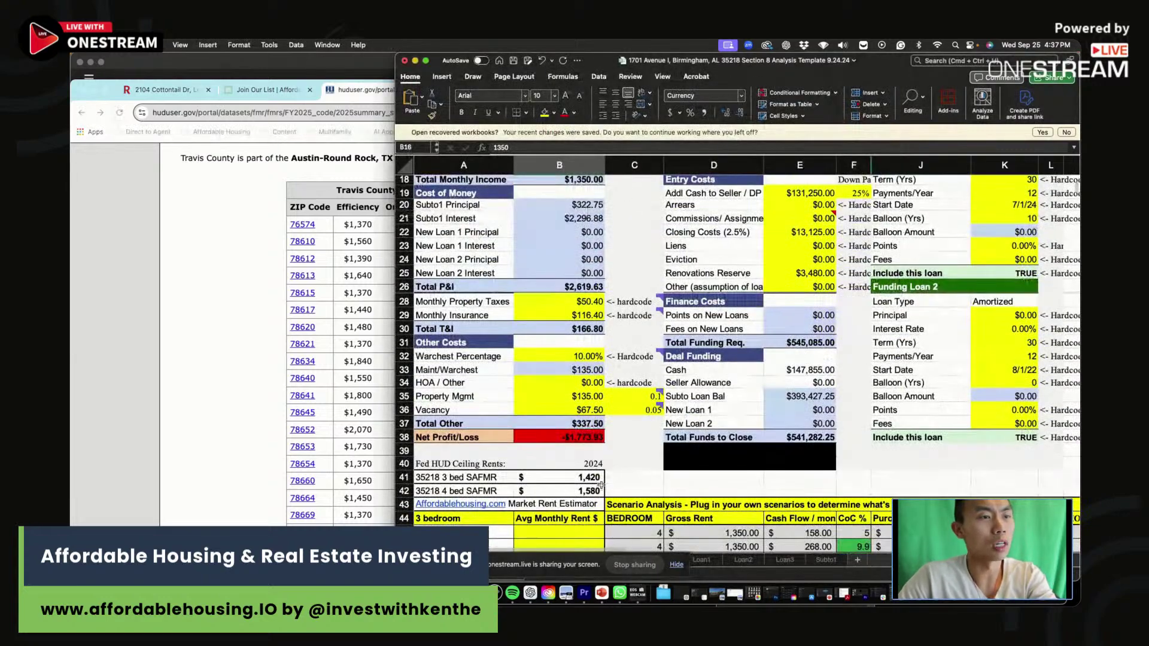
pyautogui.click(596, 490)
pyautogui.press('BackSpace')
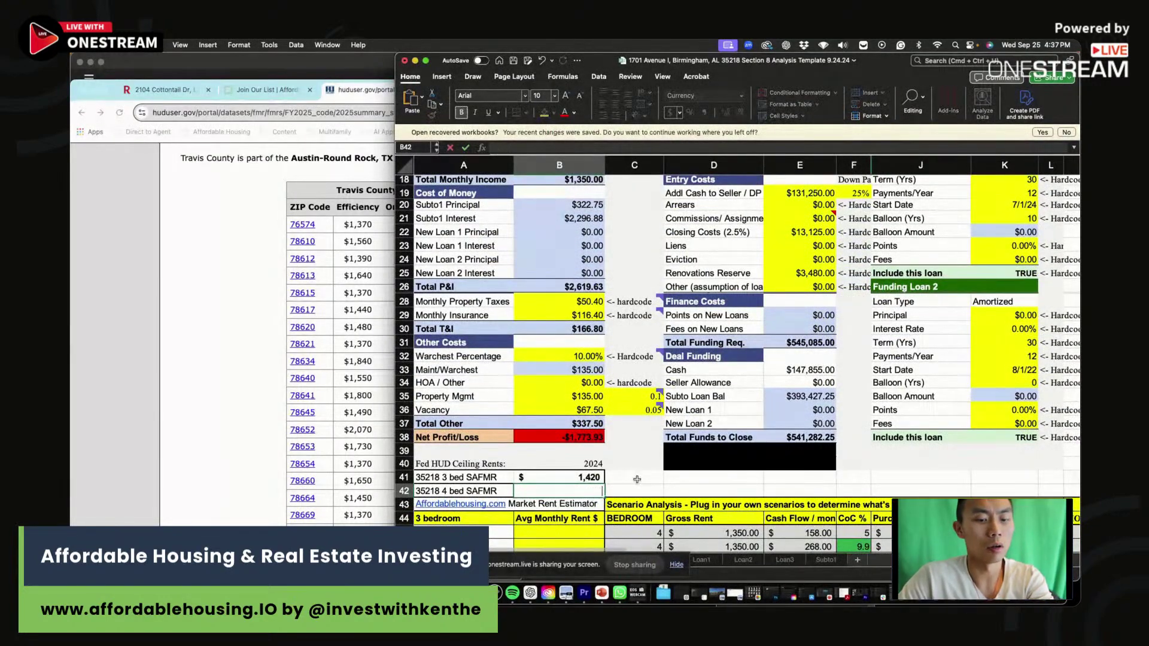
pyautogui.press('super+Tab')
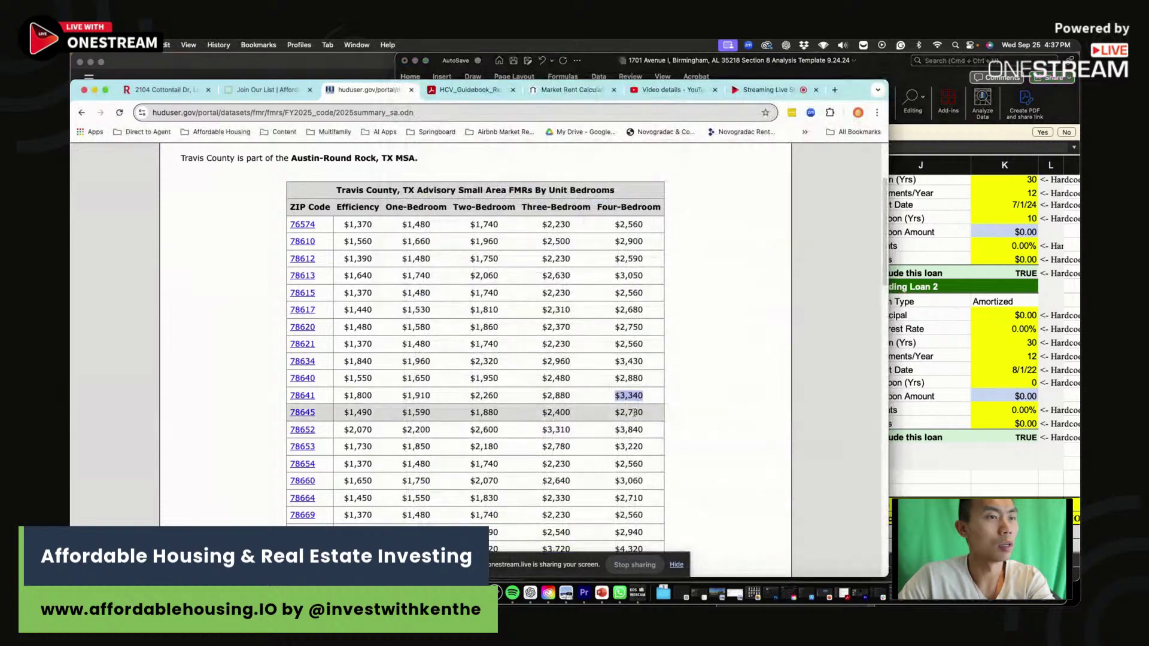
pyautogui.hotkey('ctrl', 'c')
pyautogui.press('super+Tab')
pyautogui.hotkey('ctrl', 'v')
pyautogui.click(584, 477)
pyautogui.write('2')
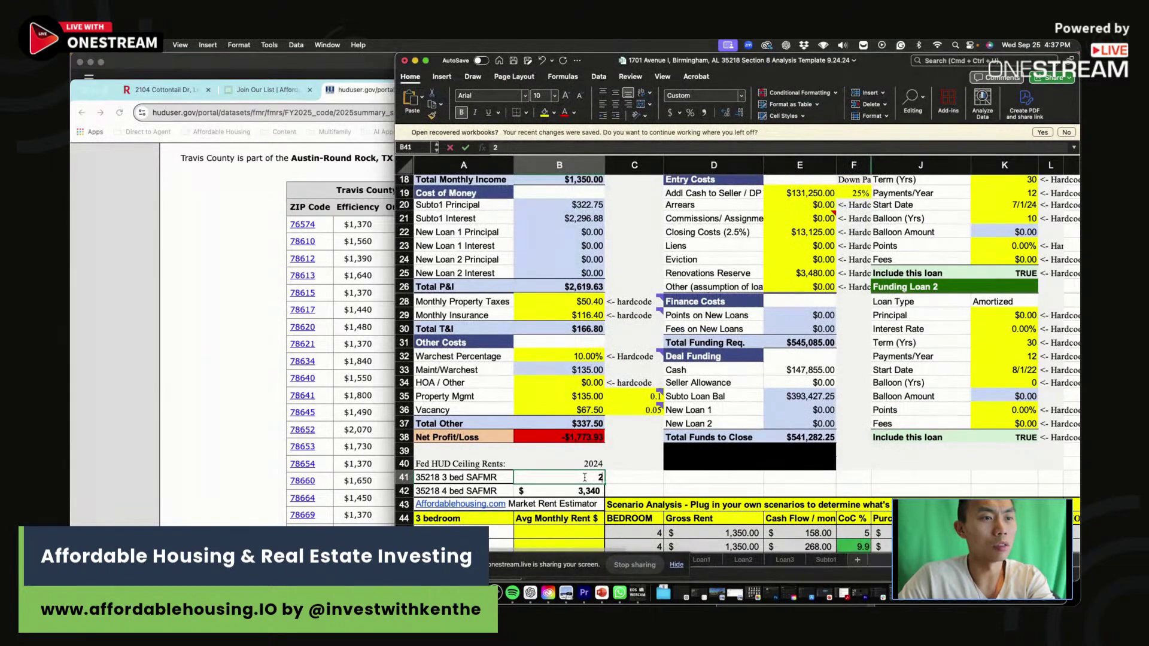
pyautogui.write(',880')
# Relabel A42 as '78641 4 bed SAFMR'.
pyautogui.click(473, 490)
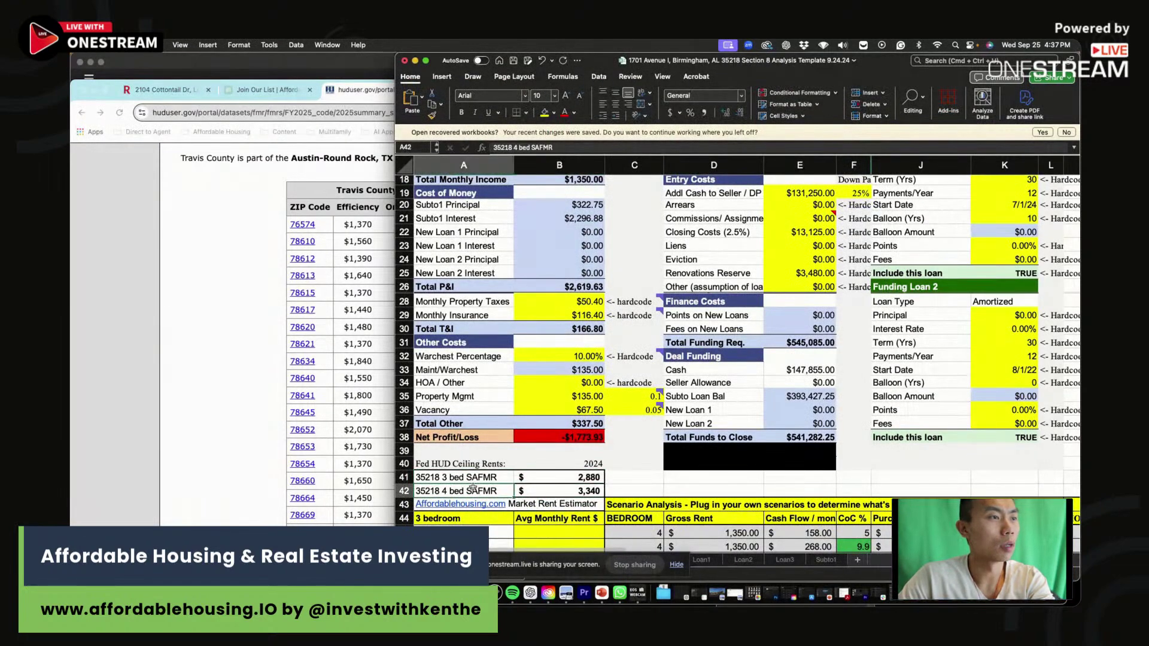
pyautogui.click(511, 147)
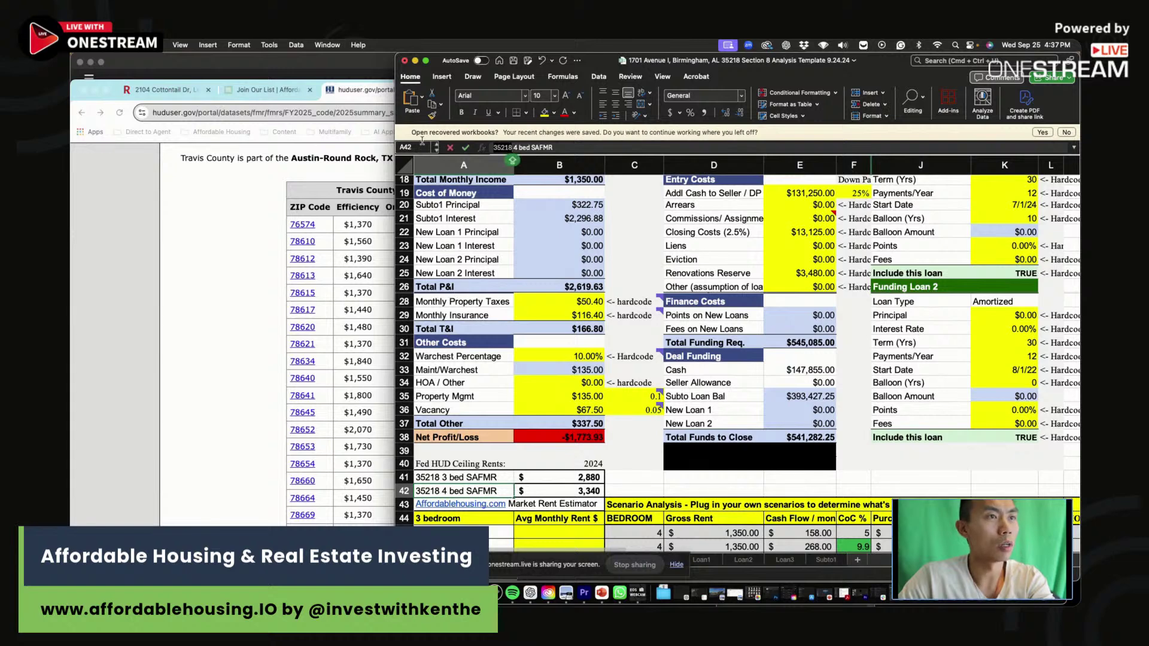
pyautogui.write('78641')
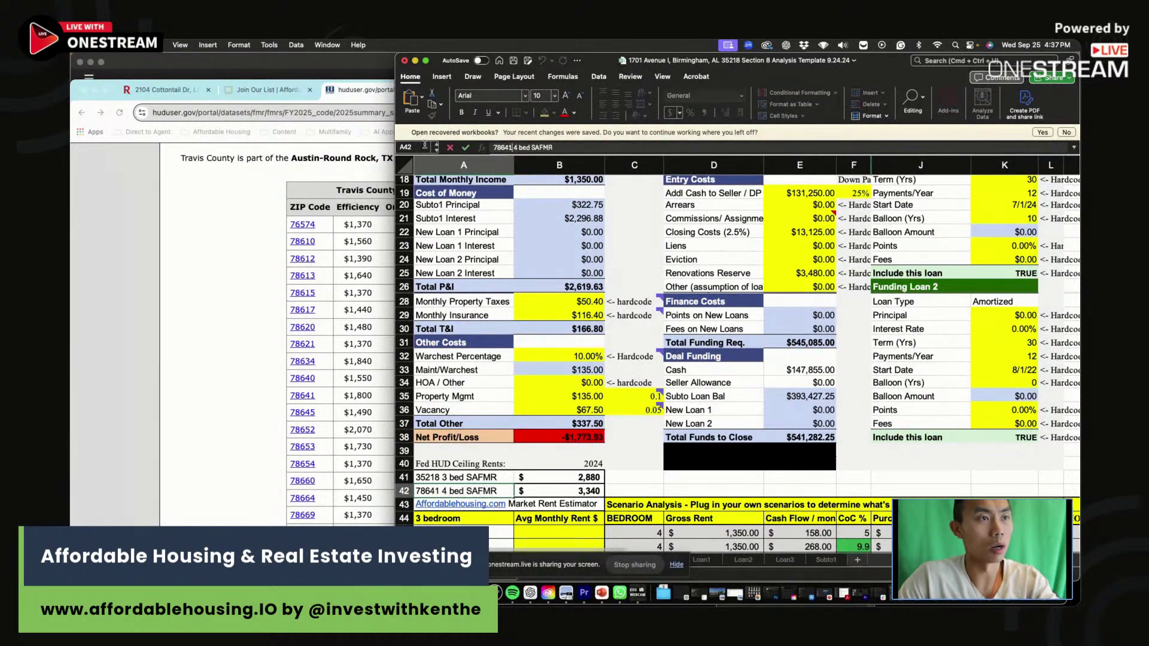
pyautogui.press('Return')
pyautogui.press('Up')
pyautogui.press('Up')
pyautogui.press('Up')
pyautogui.press('Down')
pyautogui.press('Down')
# Copy the label into A41 and change it to '78641 3 bed SAFMR'.
pyautogui.press('super+c')
pyautogui.press('Up')
pyautogui.press('super+v')
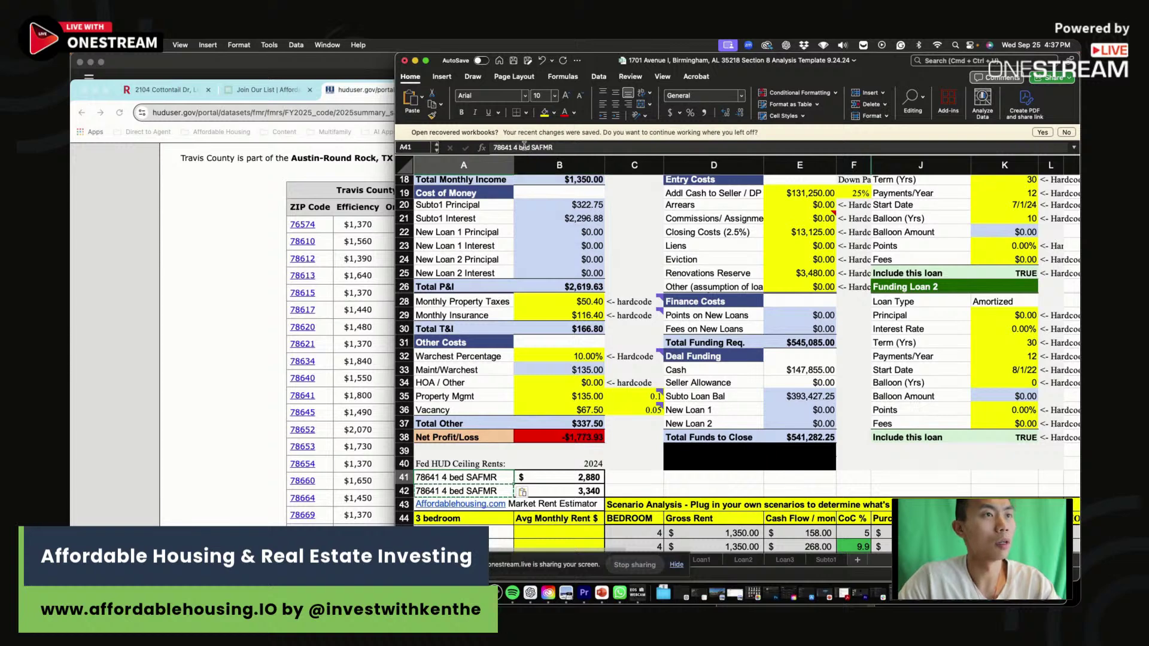
pyautogui.click(513, 148)
pyautogui.press('BackSpace')
pyautogui.write('3')
pyautogui.press('Tab')
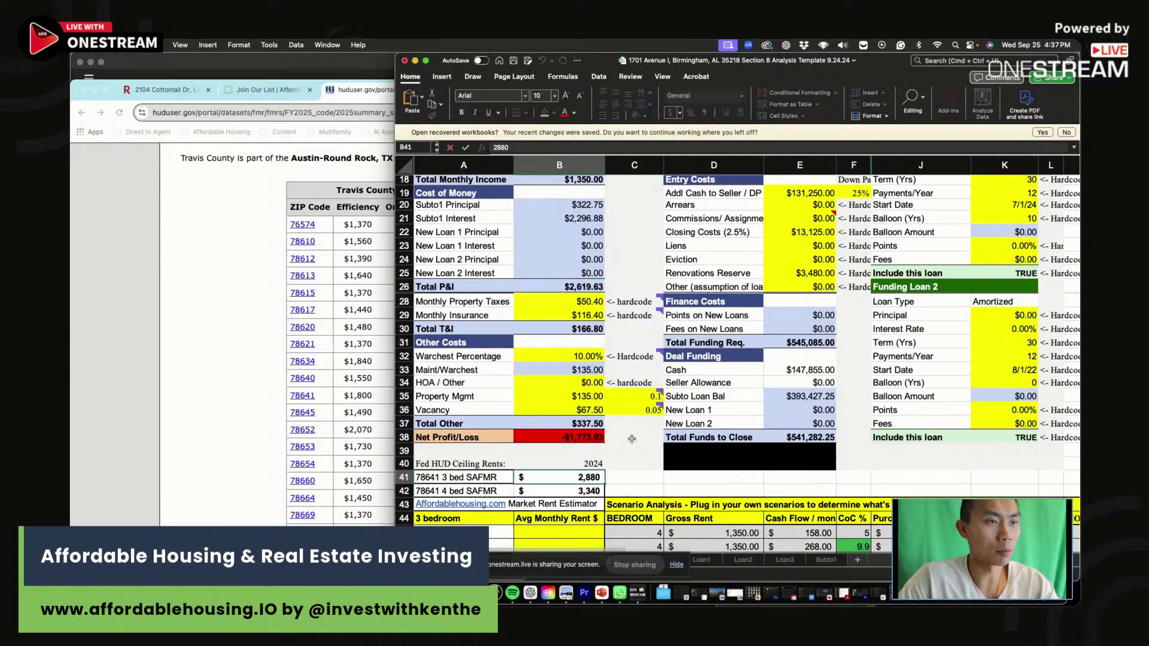
pyautogui.press('Up')
pyautogui.press('Right')
# Rerun the 4-bed AffordableHousing.com rent estimate, then begin entering the radius rent in Excel's B53.
pyautogui.click(279, 281)
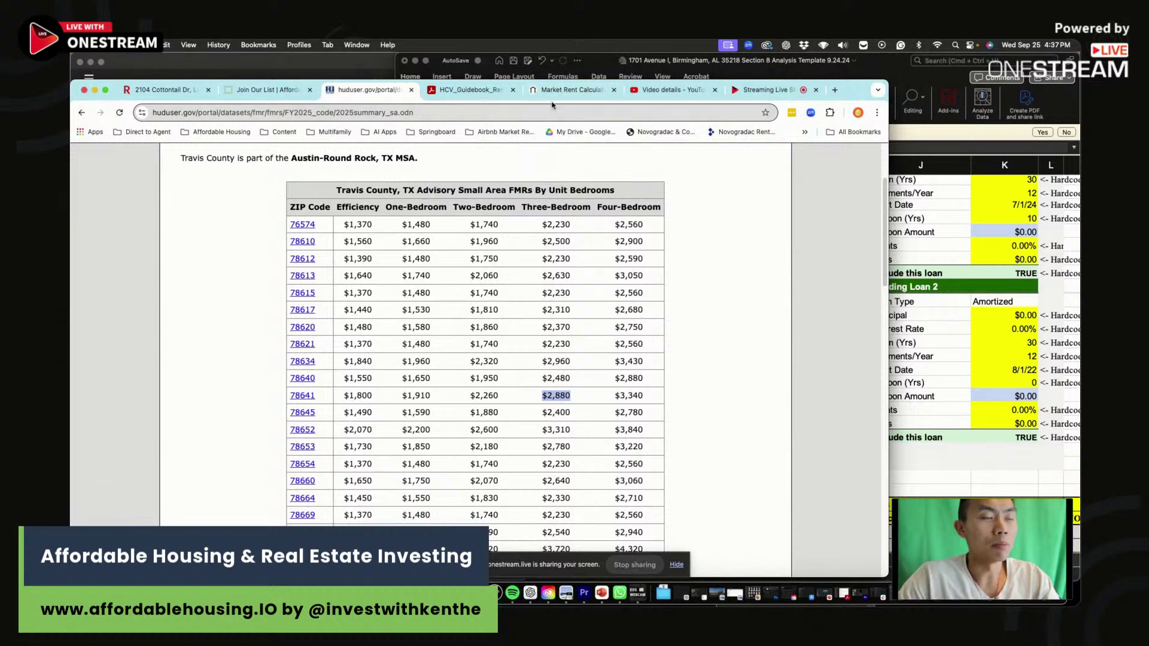
pyautogui.moveTo(553, 94); pyautogui.dragTo(488, 103)
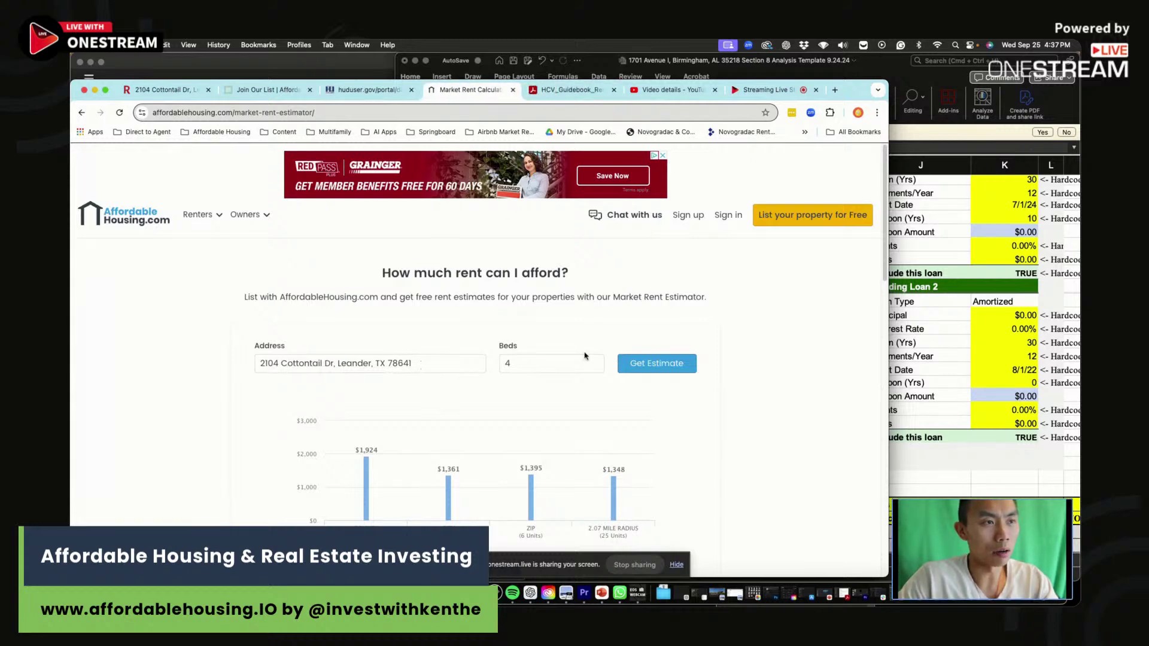
pyautogui.click(569, 365)
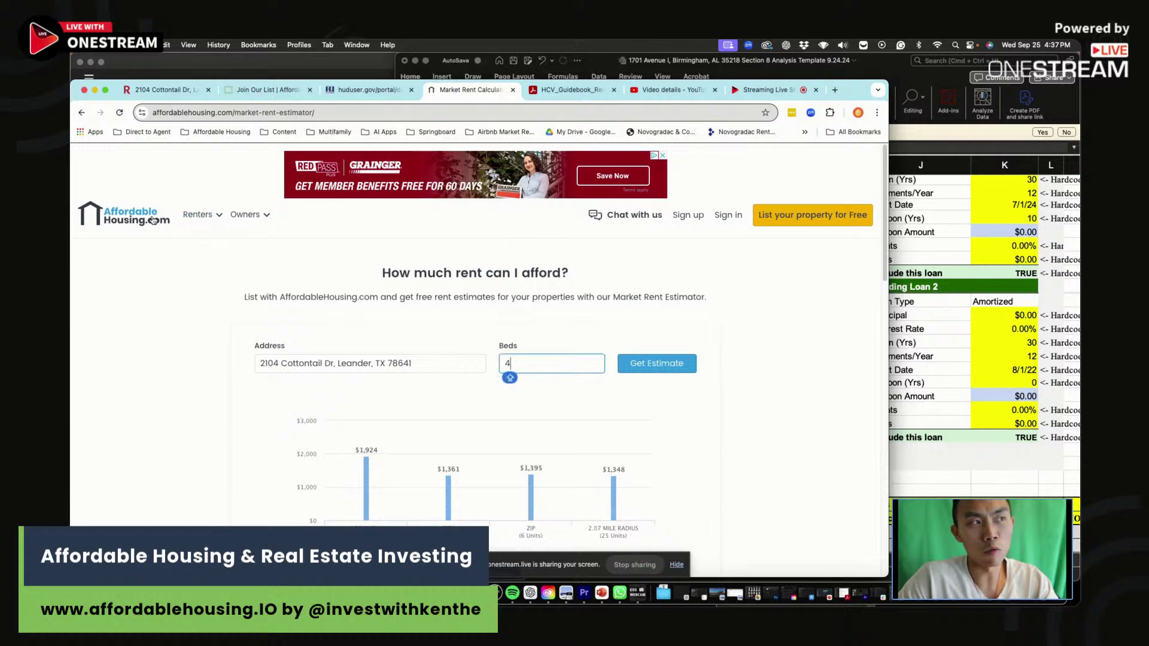
pyautogui.moveTo(261, 212)
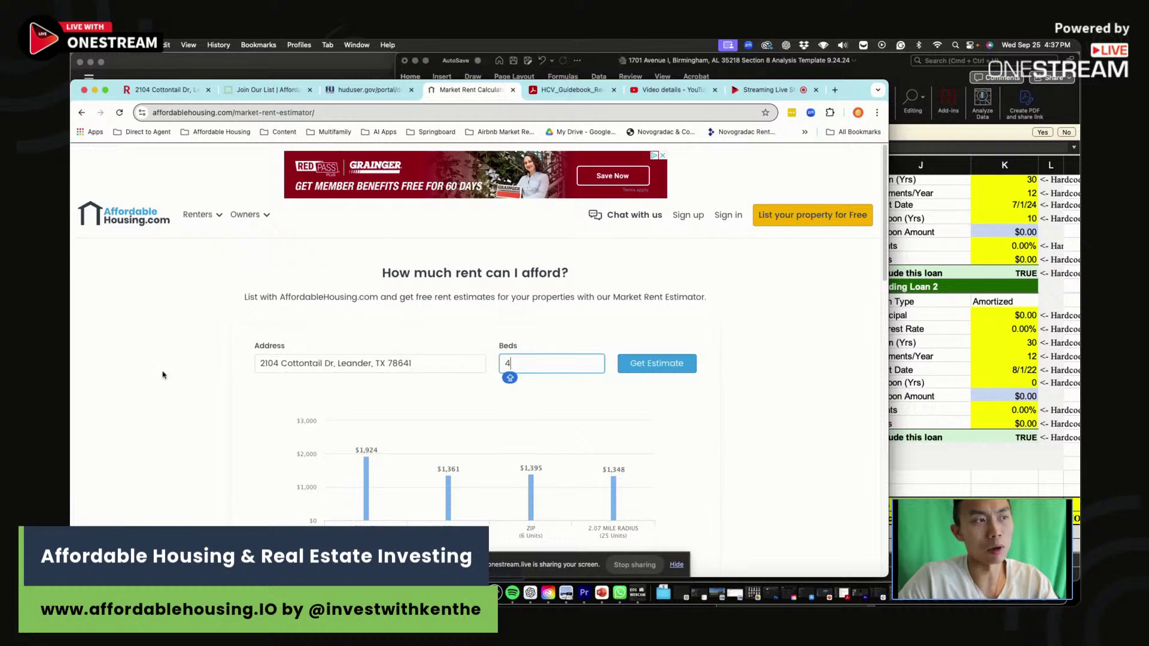
pyautogui.click(657, 362)
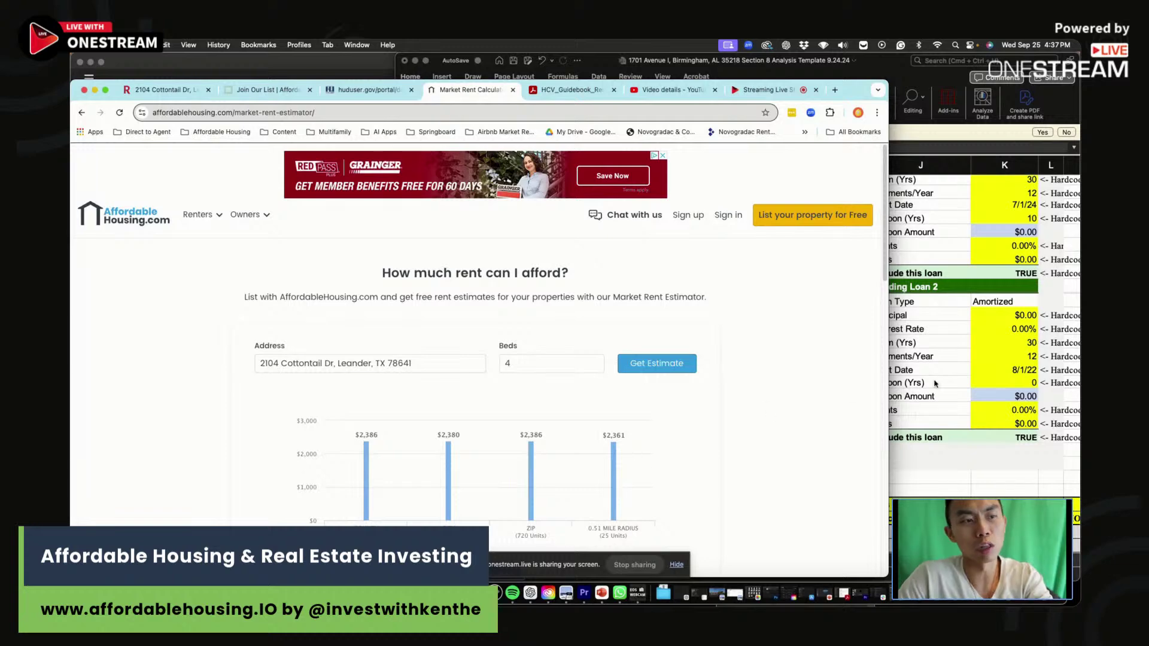
pyautogui.press('super+Tab')
pyautogui.click(594, 519)
pyautogui.write('236')
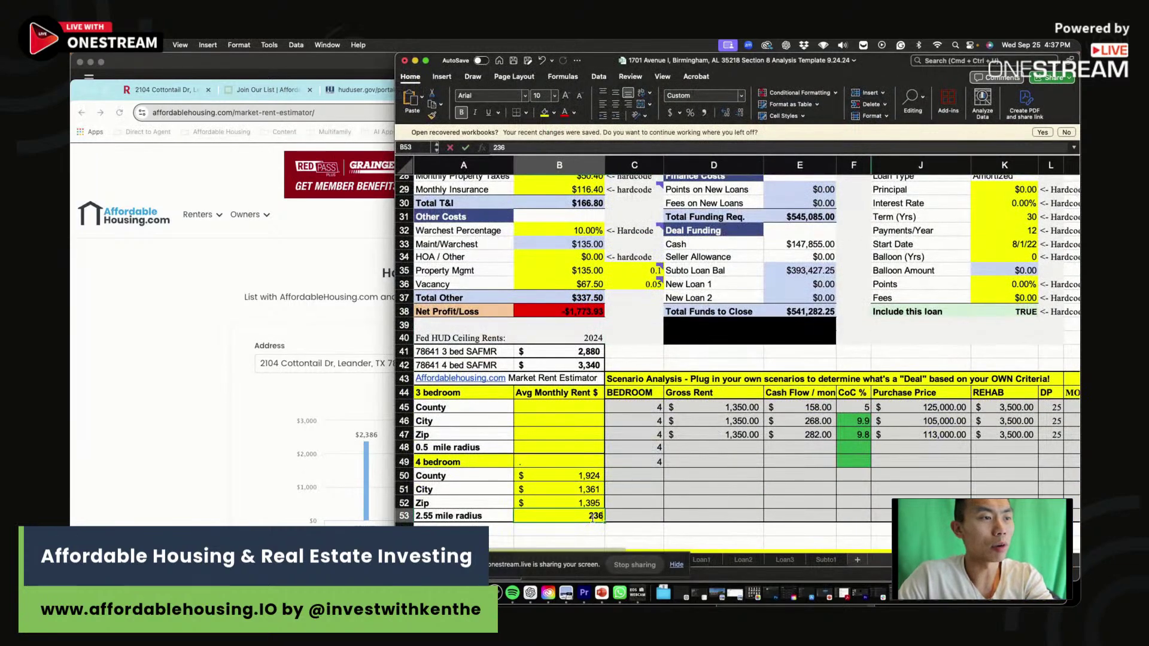
# Enter 2,361 in B53 and relabel A53 as '0.55 mile radius'.
pyautogui.moveTo(395, 462); pyautogui.dragTo(647, 461)
pyautogui.write('1')
pyautogui.click(747, 517)
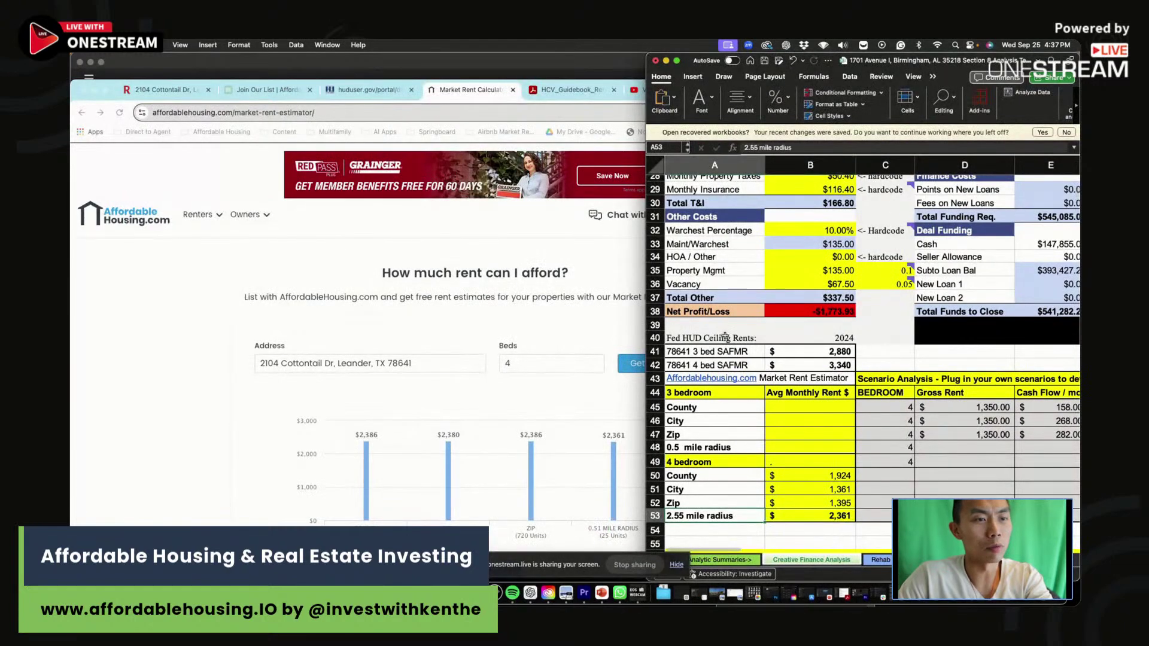
pyautogui.click(748, 148)
pyautogui.press('BackSpace')
pyautogui.write('0')
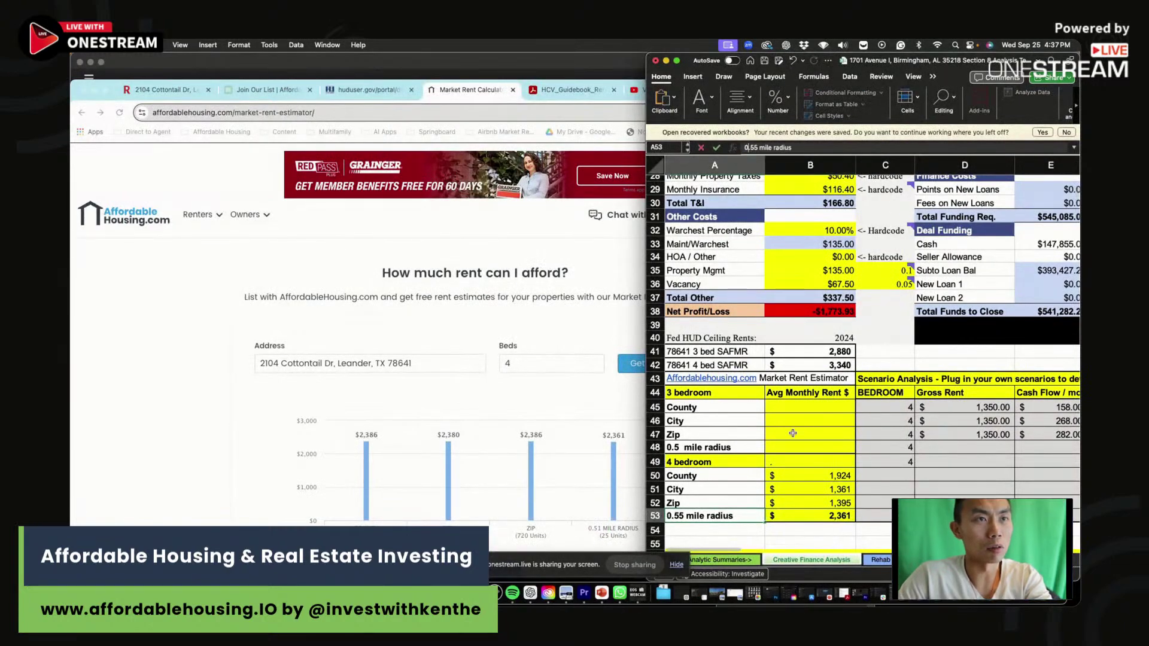
pyautogui.click(791, 462)
# Enter 4-bed rents of 2,386 for Zip, 2,380 for City and 2,386 for County.
pyautogui.click(836, 503)
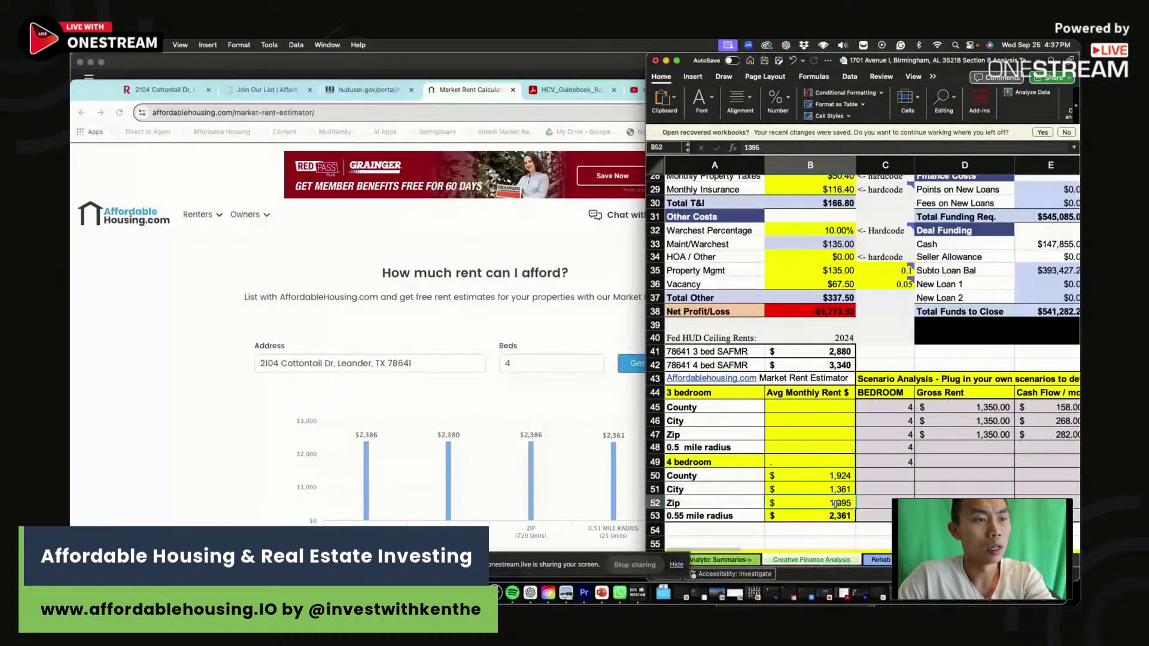
pyautogui.write('2386')
pyautogui.click(837, 490)
pyautogui.write('2380')
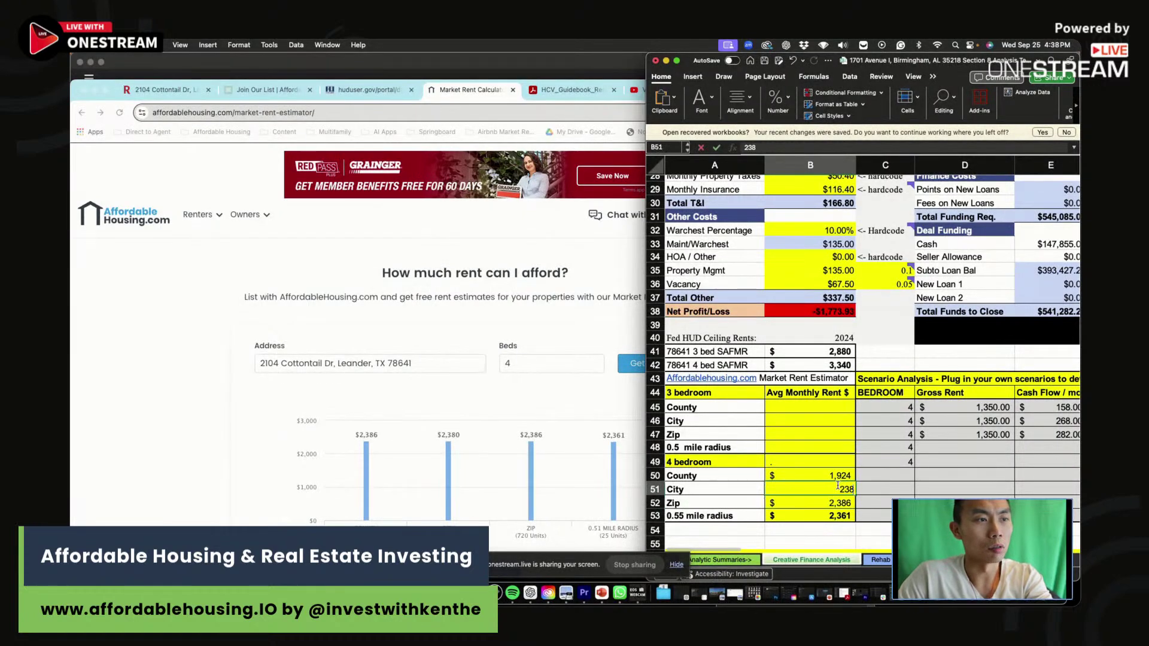
pyautogui.click(837, 476)
pyautogui.write('2386')
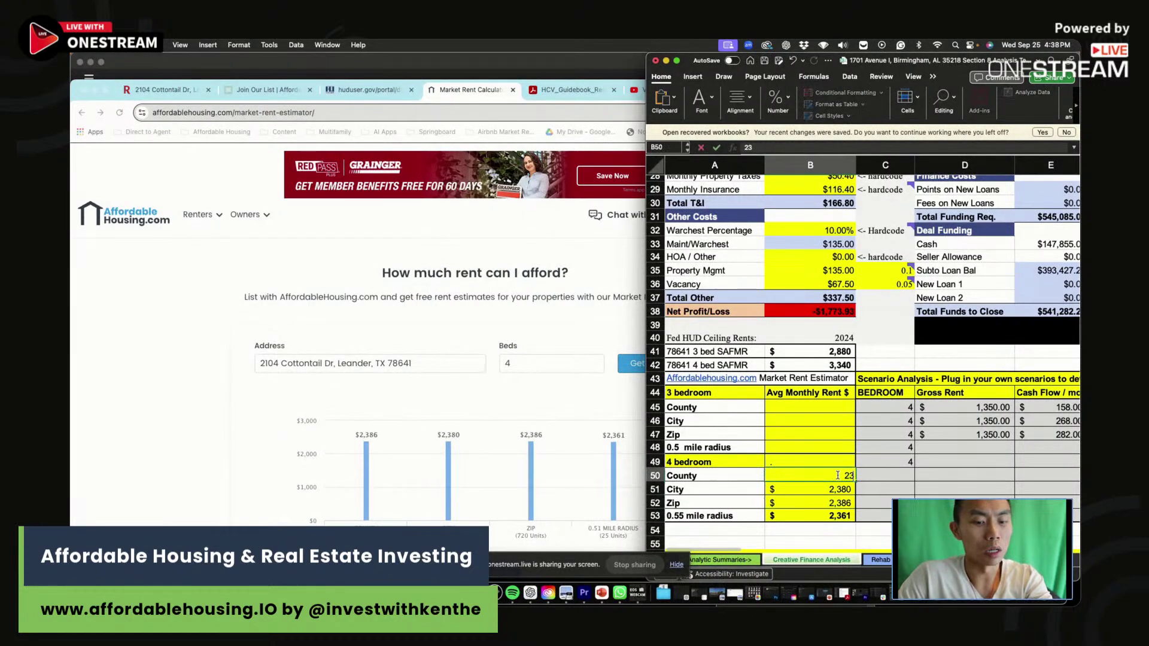
pyautogui.press('Return')
pyautogui.click(847, 516)
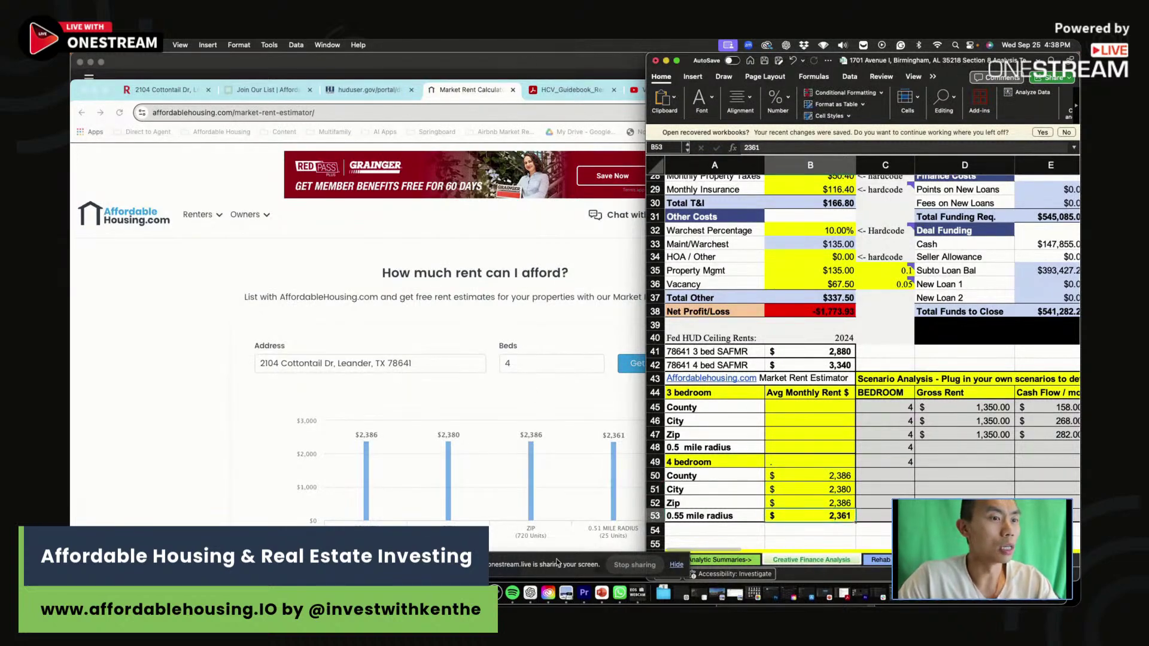
pyautogui.press('super+Tab')
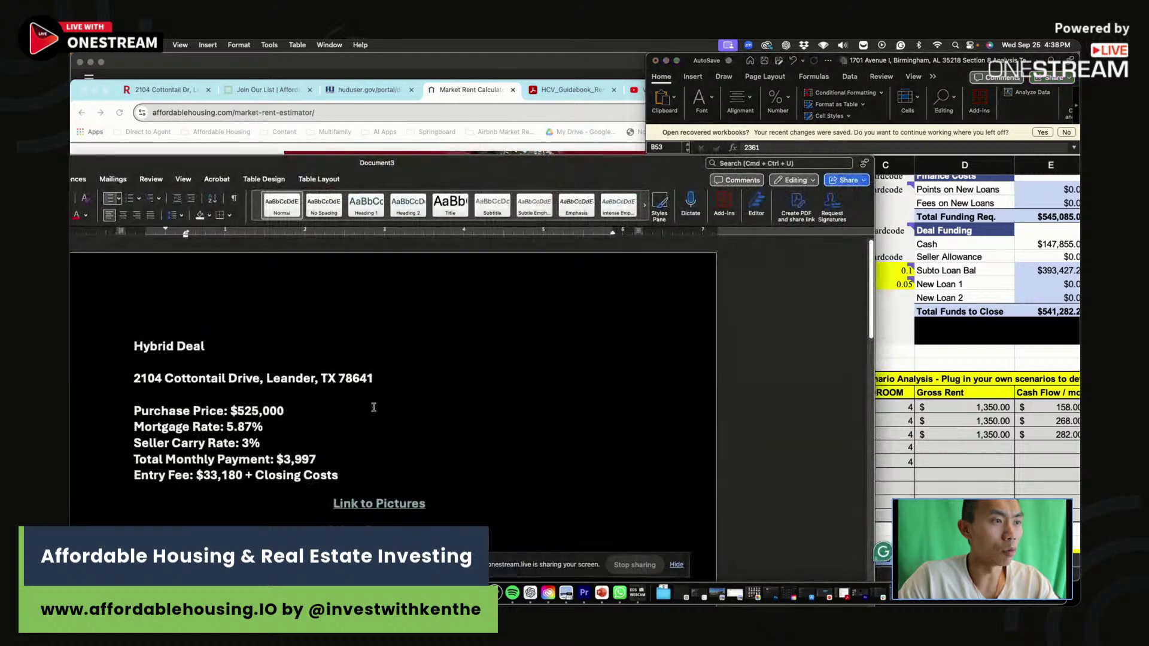
pyautogui.scroll(-10, 331, 400)
pyautogui.scroll(-8, 352, 457)
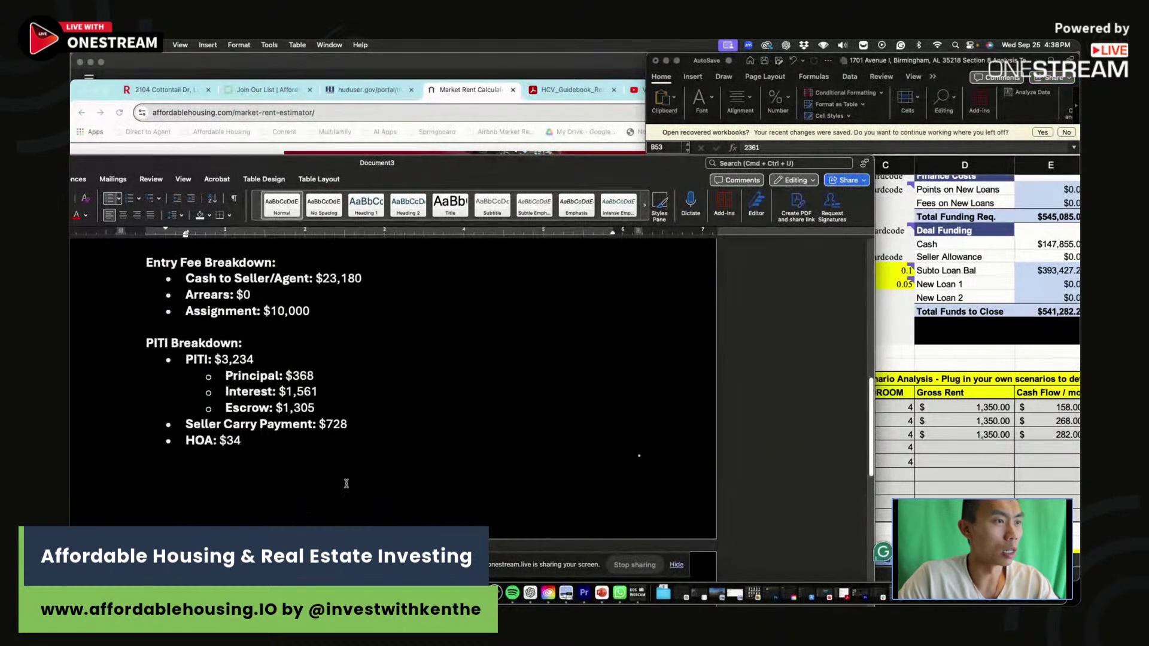
pyautogui.press('super+Tab')
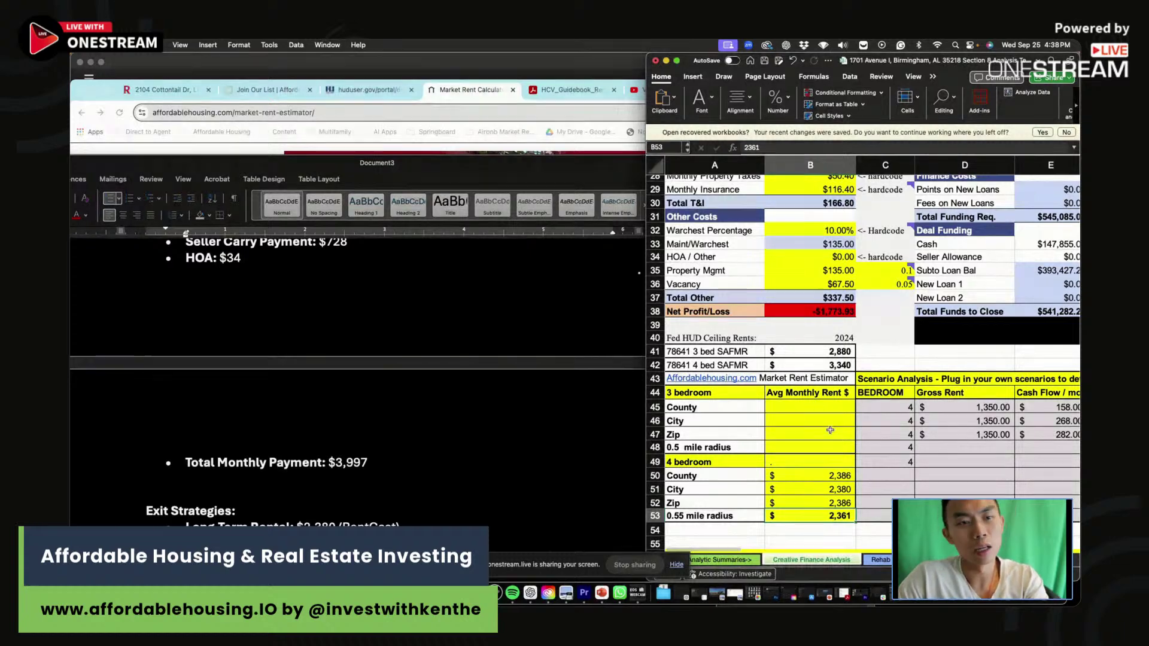
# Compare B42's 3,340 SAFMR with B53's 2,361 radius rent, then switch to the HCV Guidebook tab.
pyautogui.click(849, 365)
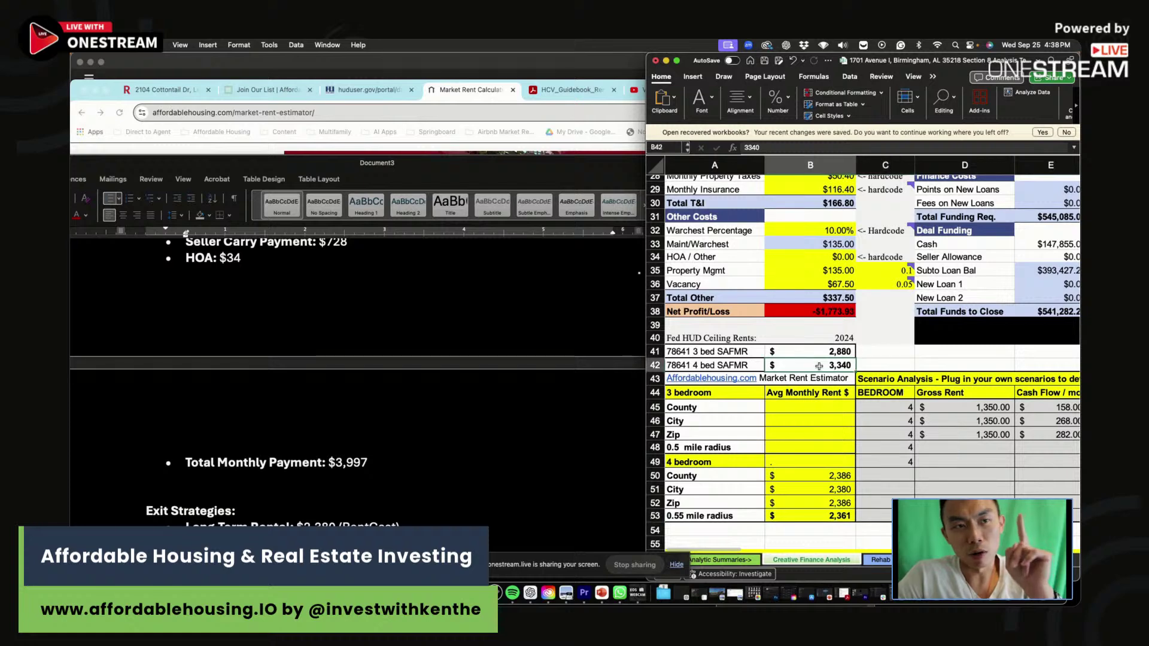
pyautogui.hscroll(1, 797, 392)
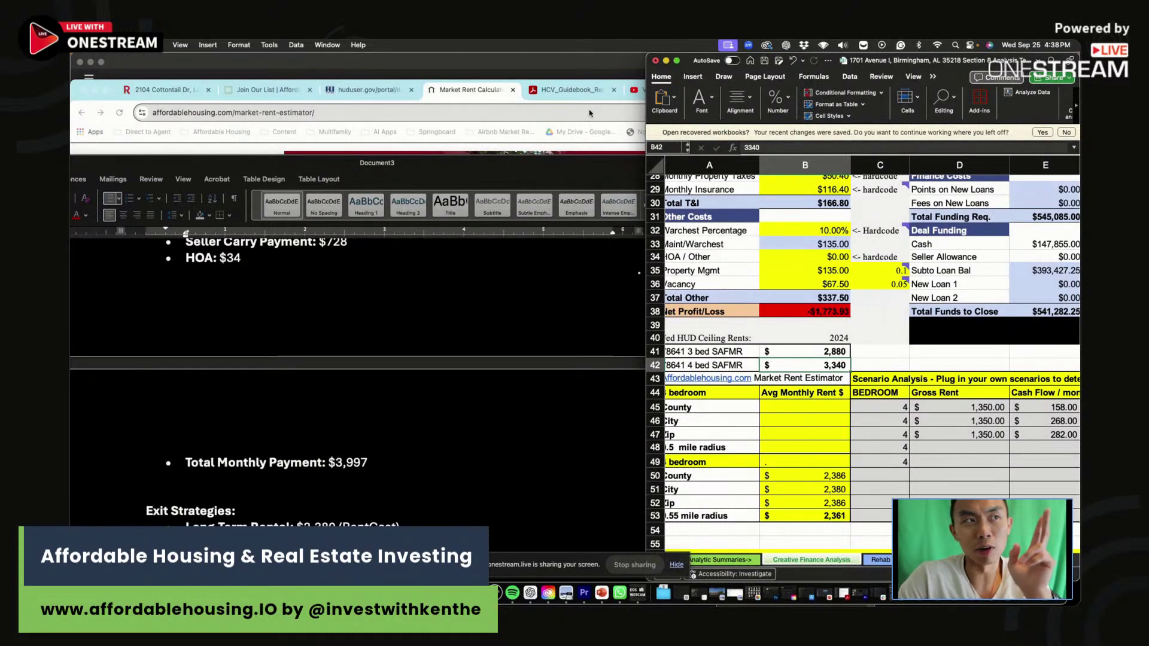
pyautogui.click(806, 517)
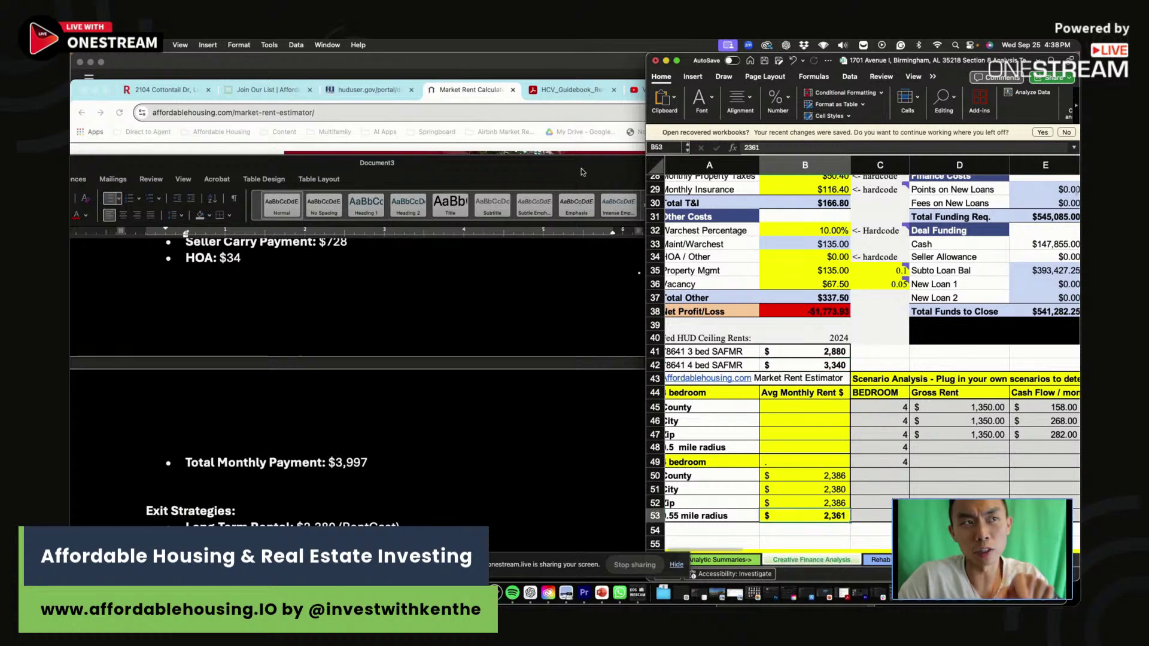
pyautogui.click(572, 90)
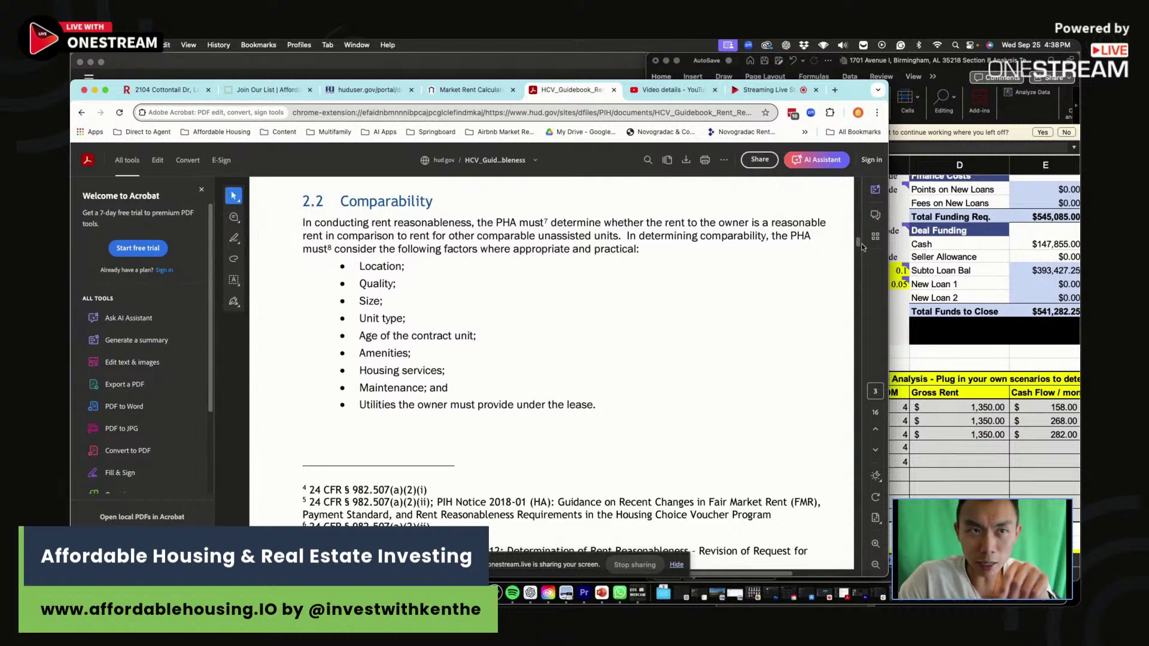
# Read the guidebook's 2.2 Comparability section on unit type and age factors.
pyautogui.moveTo(861, 247); pyautogui.dragTo(871, 169)
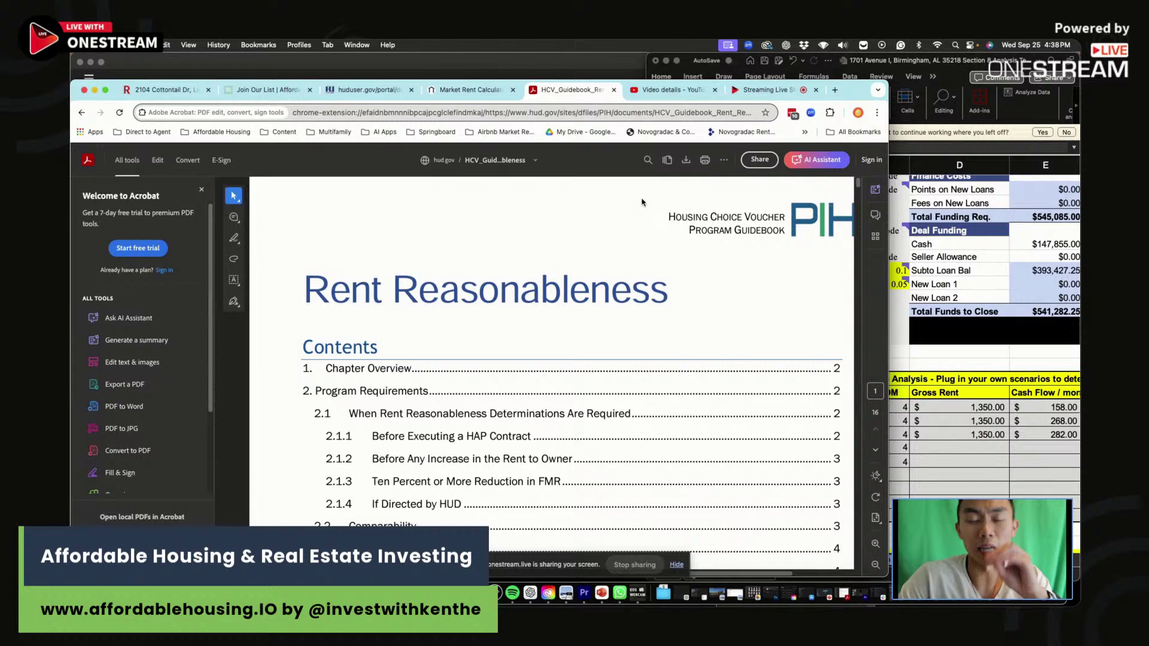
pyautogui.scroll(-10, 716, 326)
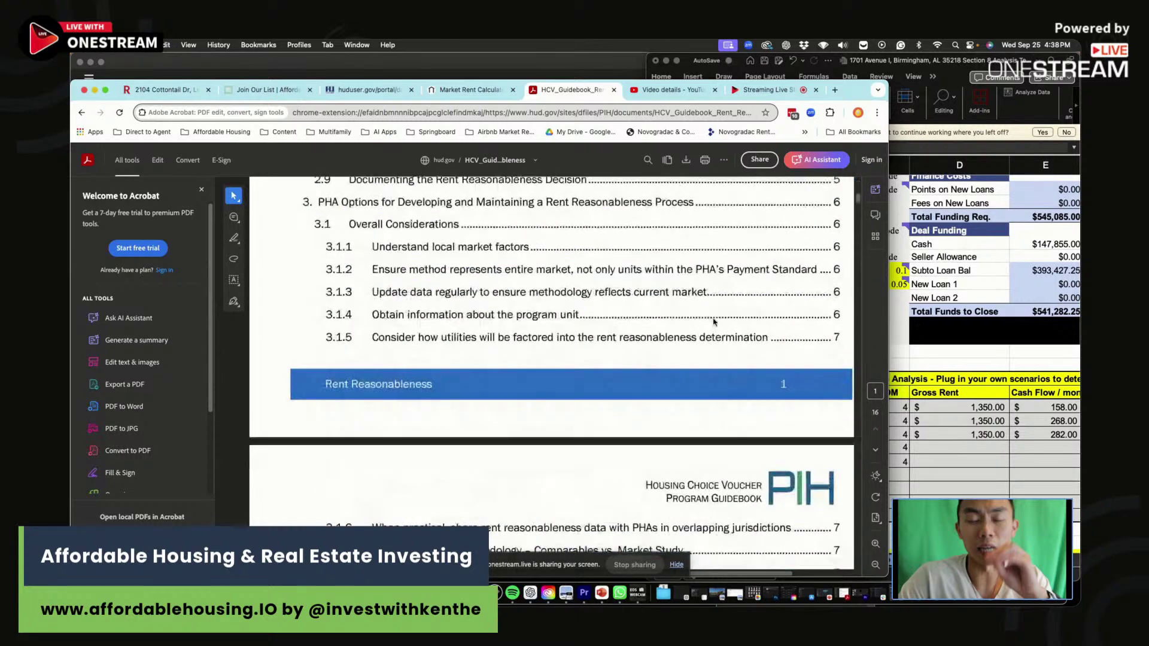
pyautogui.scroll(3, 409, 337)
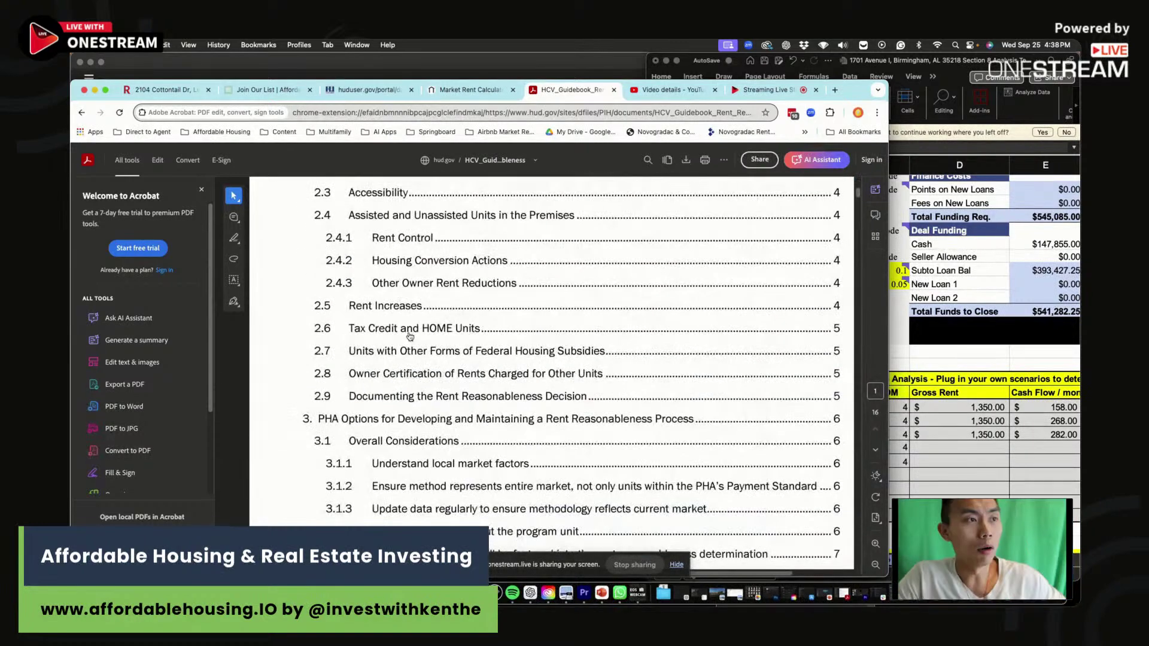
pyautogui.scroll(4, 383, 389)
pyautogui.click(394, 373)
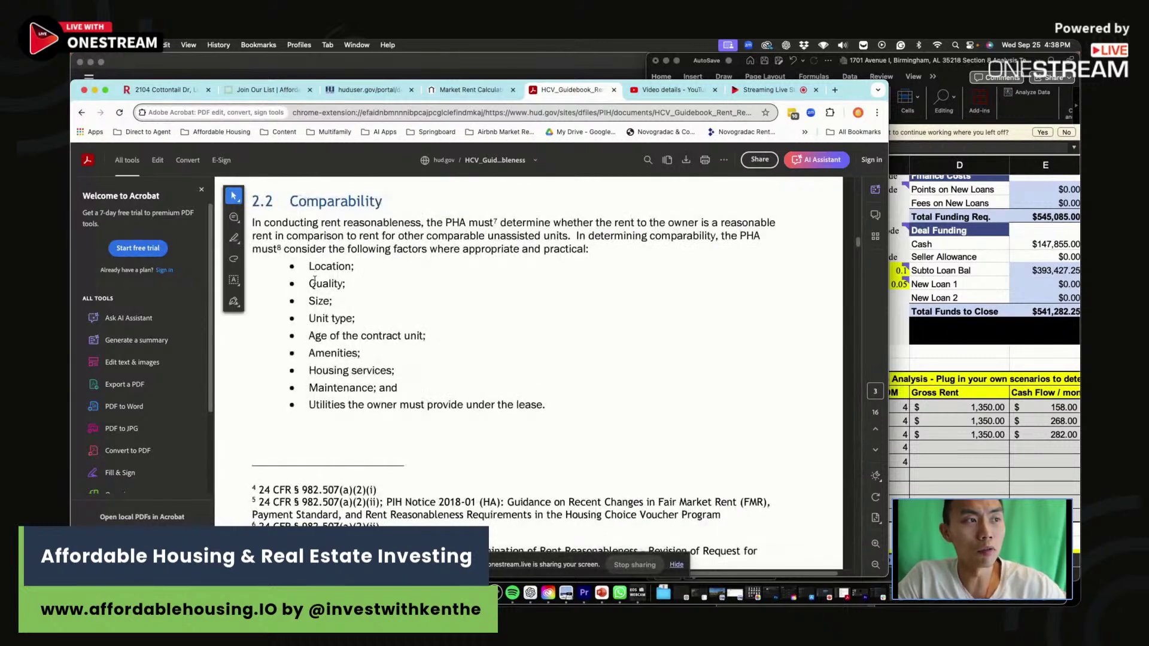
pyautogui.moveTo(308, 317); pyautogui.dragTo(372, 337)
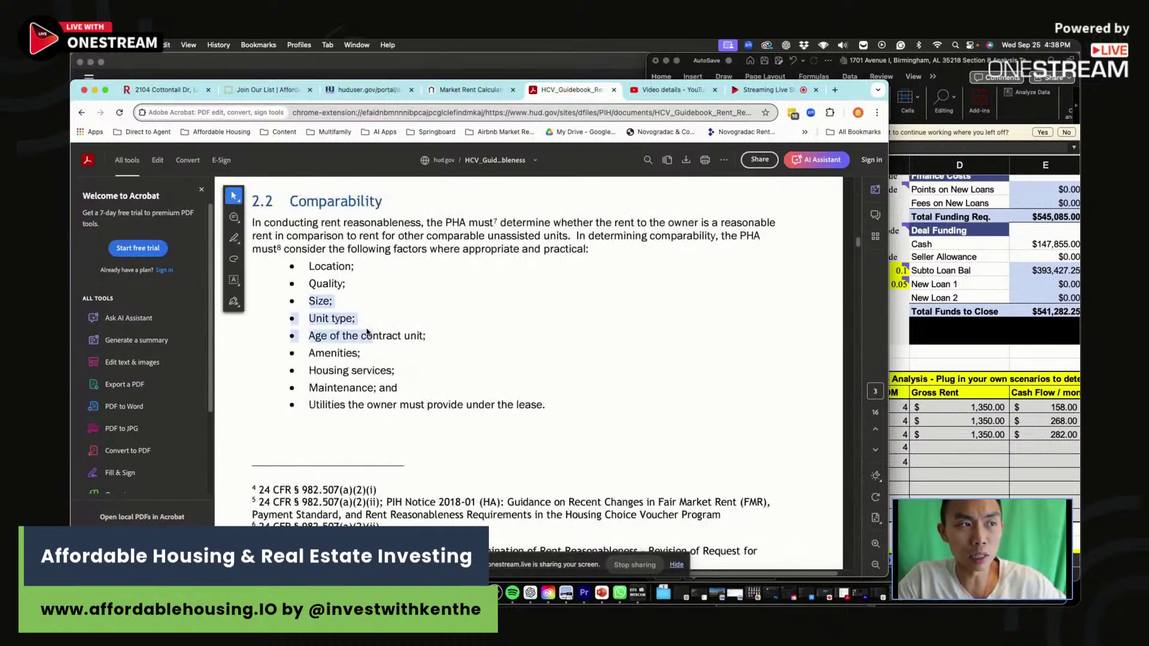
pyautogui.click(595, 292)
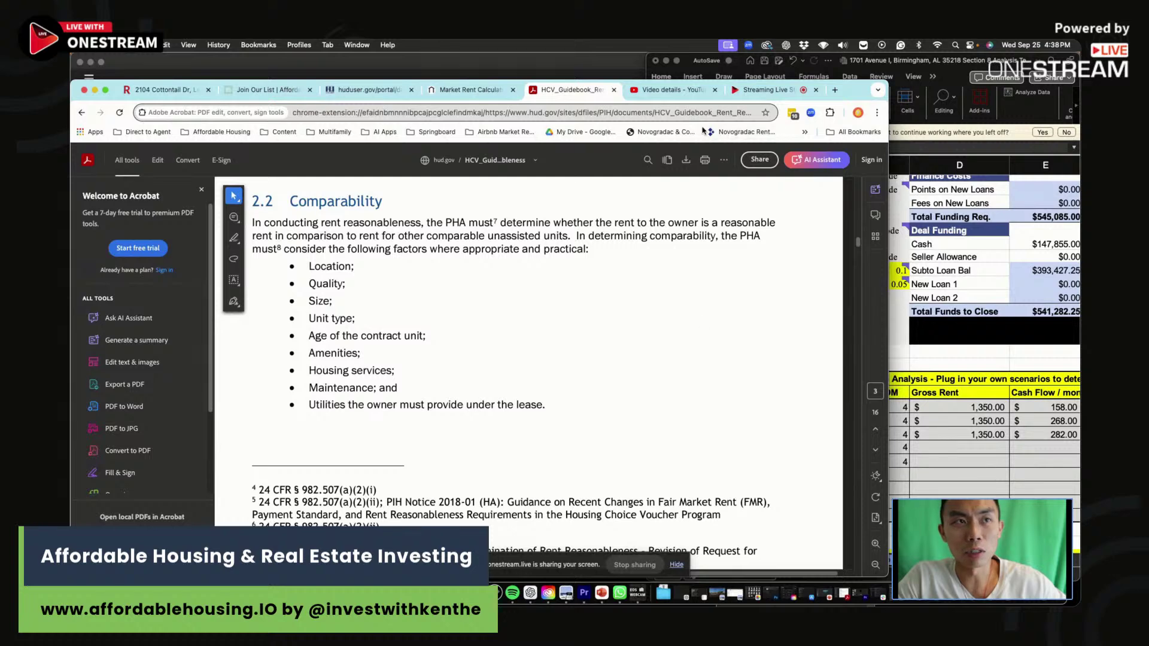
# Set the spreadsheet's Monthly Income Rents in B16 to 2,361.
pyautogui.click(473, 90)
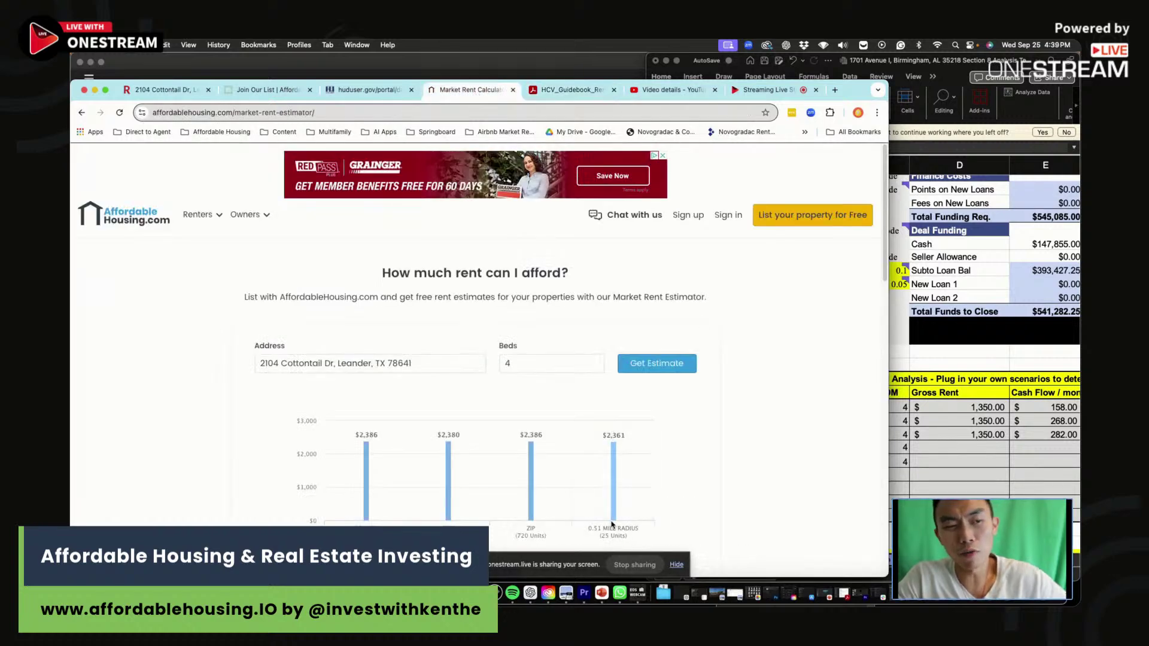
pyautogui.click(953, 444)
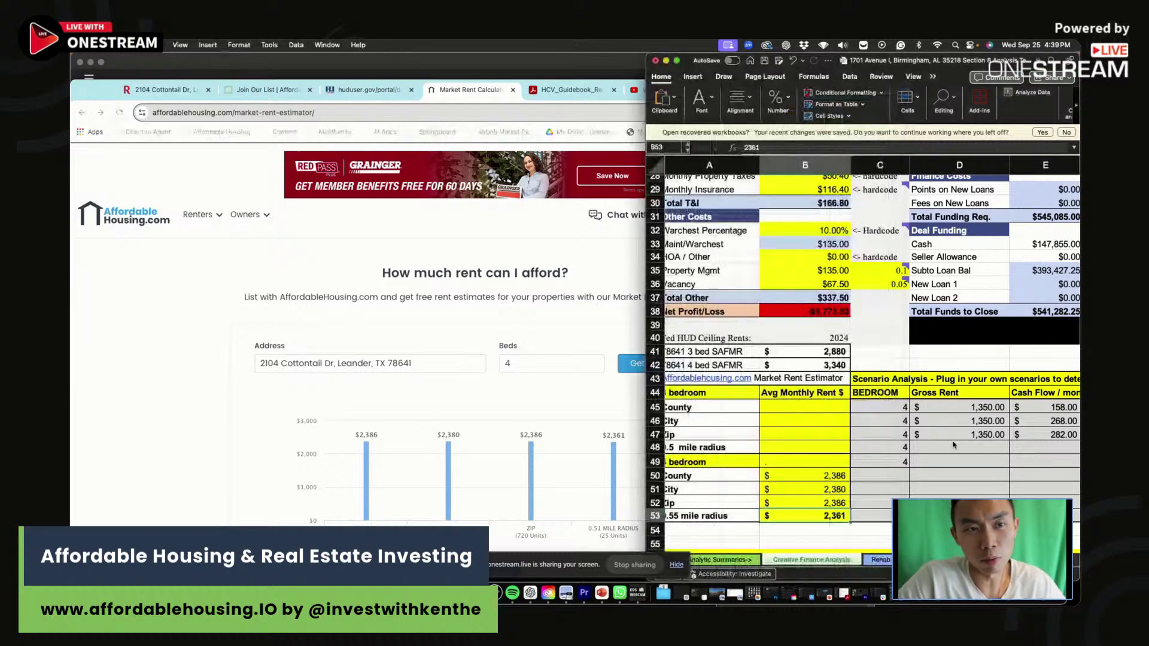
pyautogui.scroll(6, 808, 376)
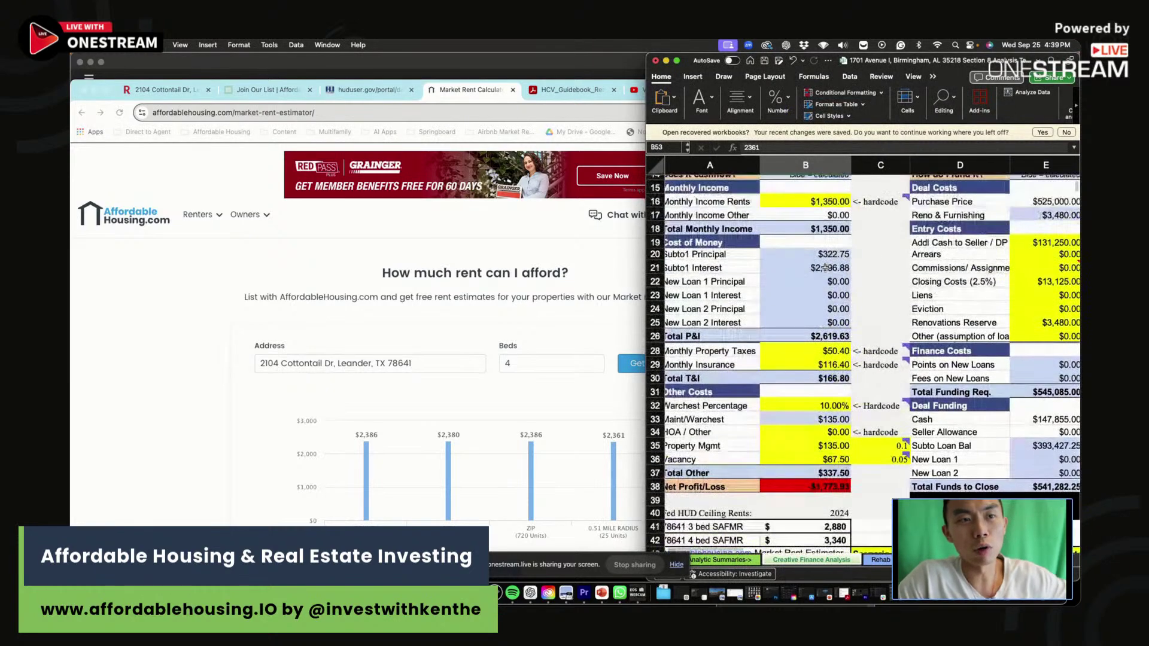
pyautogui.click(825, 201)
pyautogui.write('2,361')
pyautogui.press('Return')
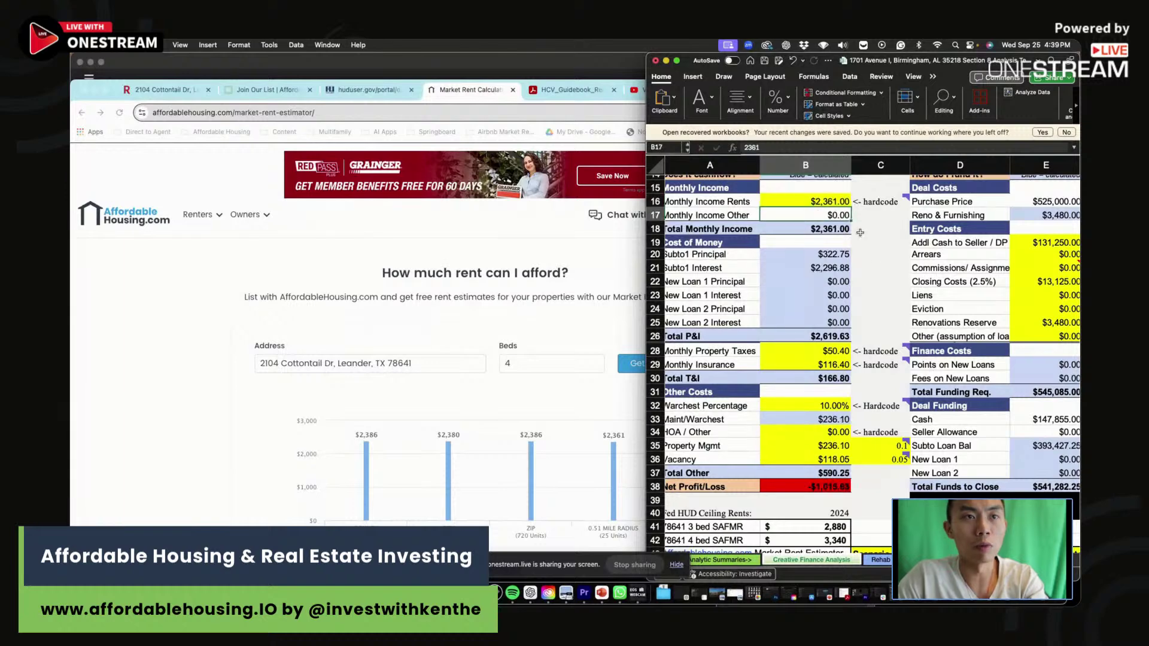
pyautogui.click(873, 255)
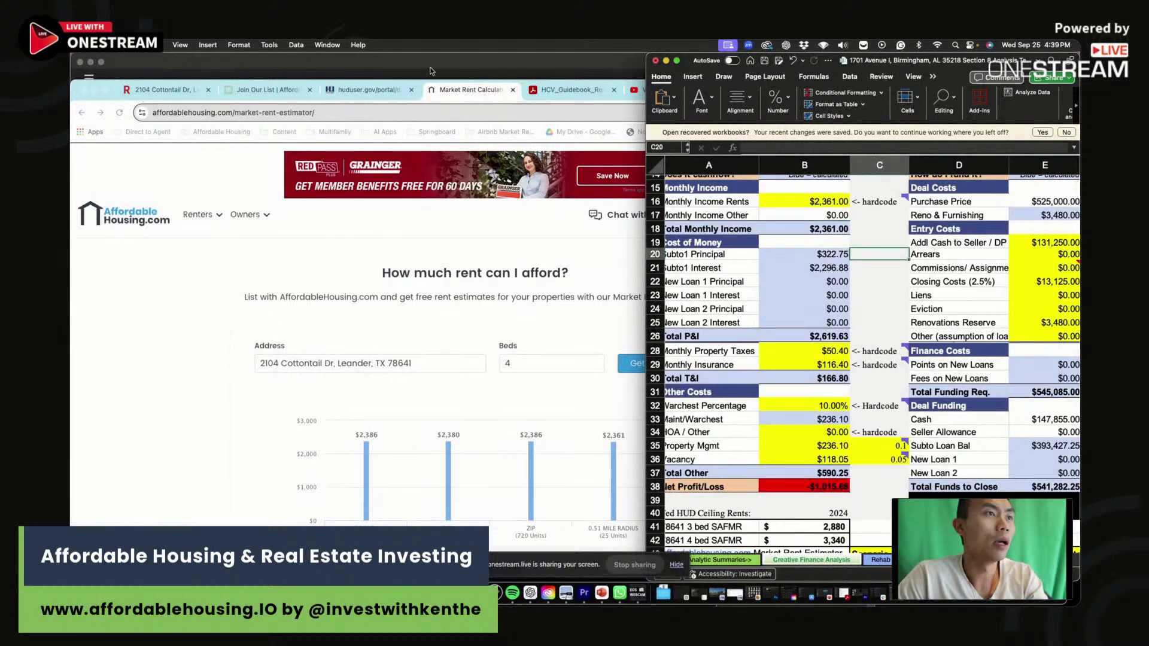
# Read the Word write-up's Entry Fee and PITI Breakdown, then return to Excel's entry costs at E19.
pyautogui.press('super+Tab')
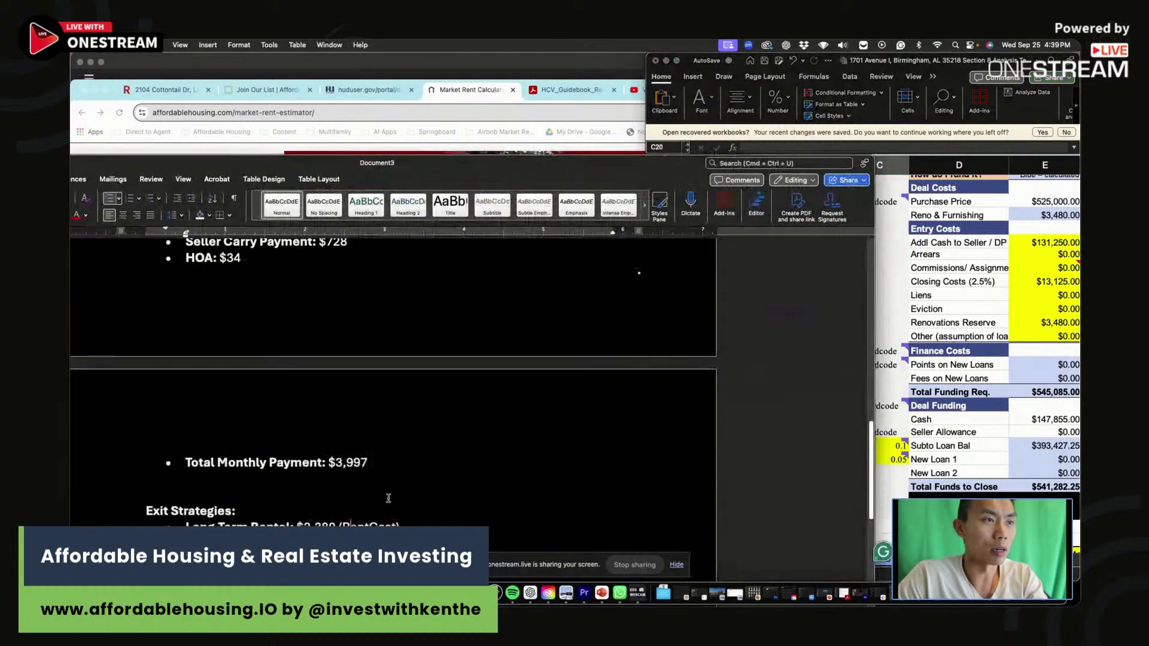
pyautogui.scroll(10, 463, 412)
pyautogui.scroll(5, 463, 413)
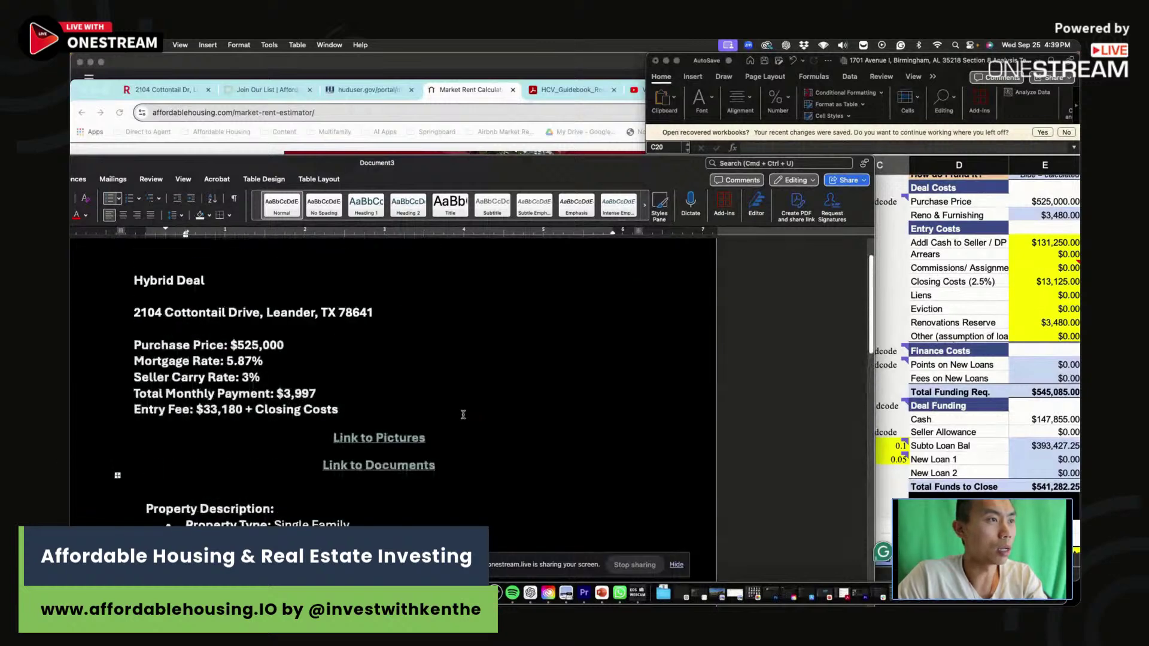
pyautogui.click(334, 398)
pyautogui.scroll(-10, 352, 411)
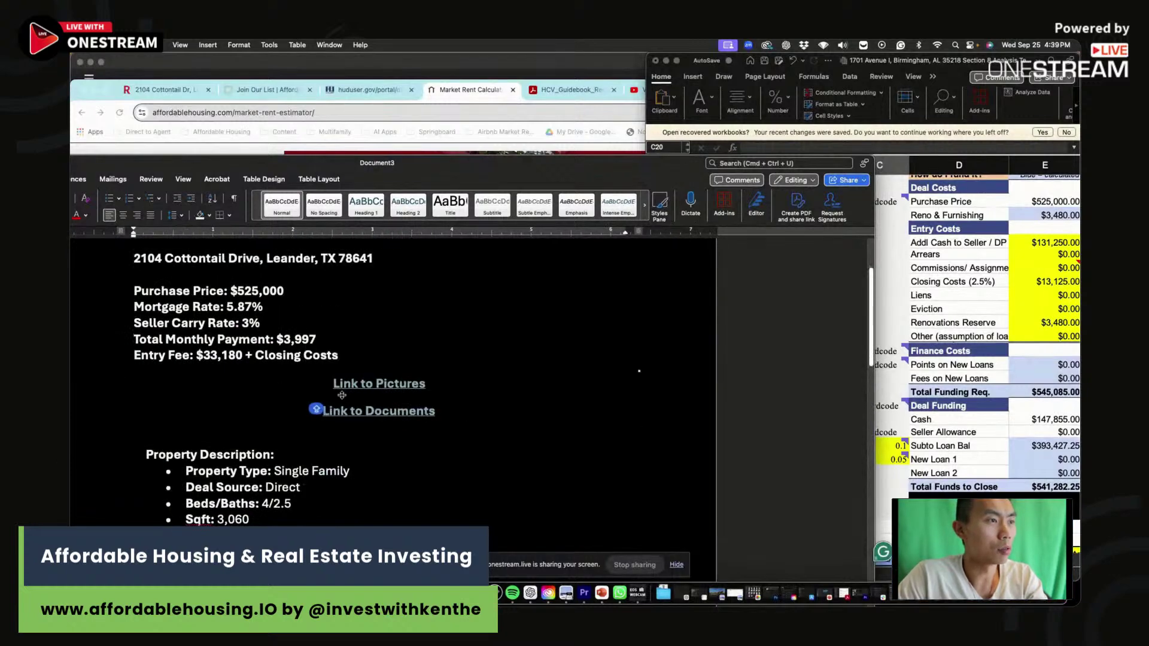
pyautogui.scroll(-4, 335, 359)
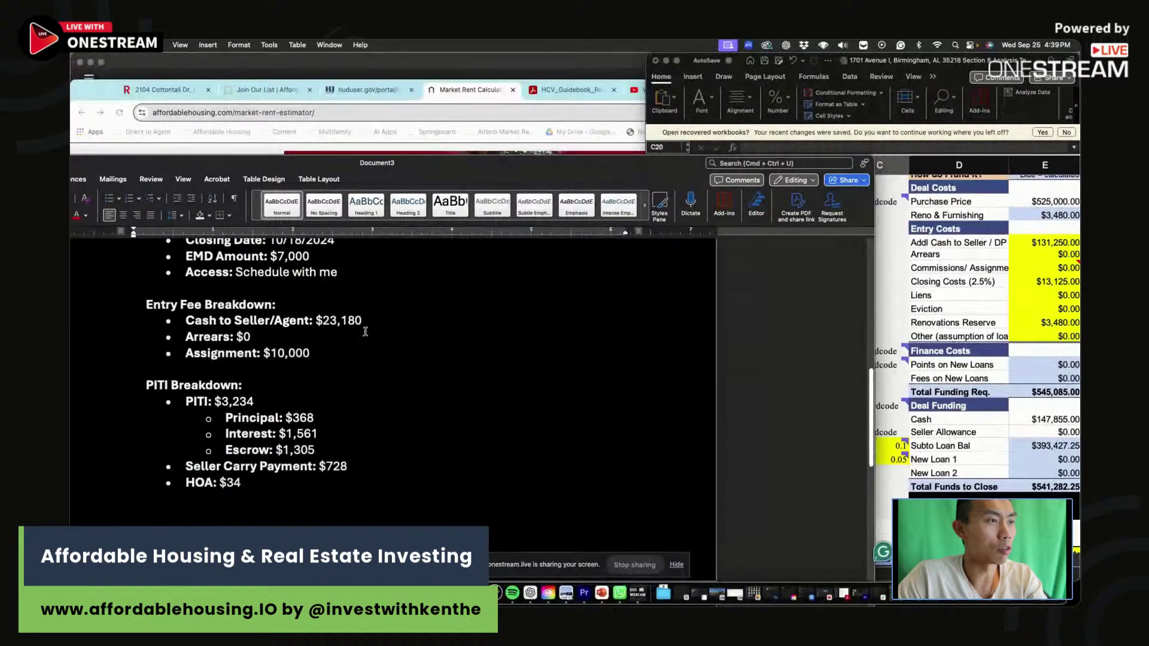
pyautogui.click(960, 301)
pyautogui.press('Right')
pyautogui.press('Right')
pyautogui.press('Right')
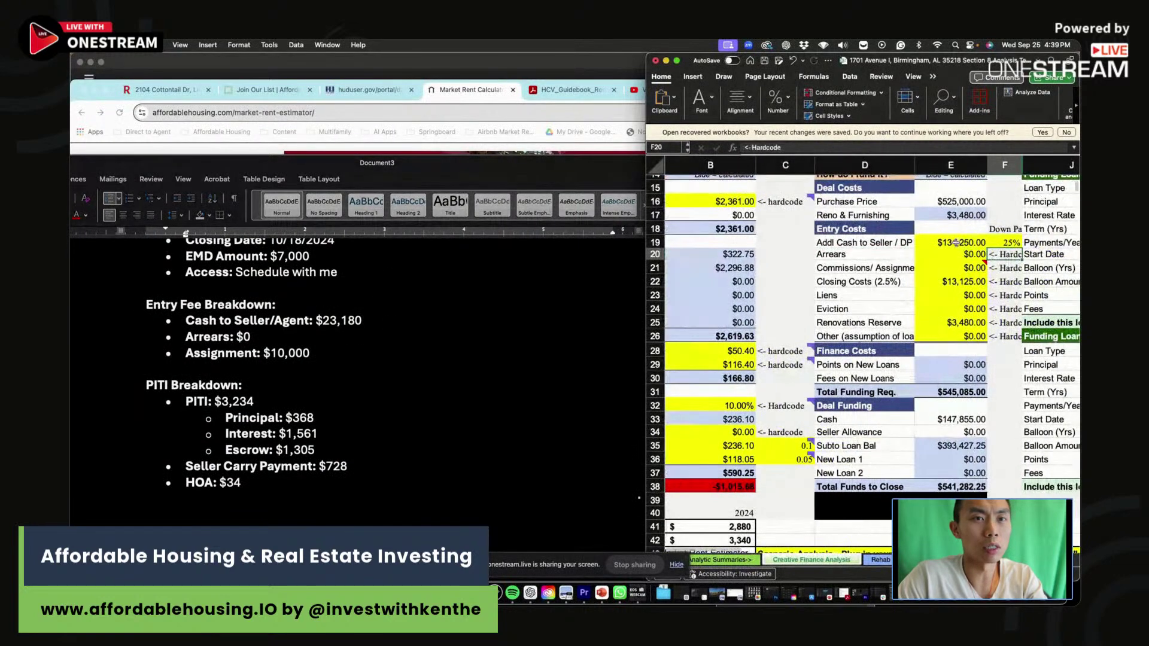
# Enter $23,180 as cash to seller and a $10,000 assignment fee in the entry costs.
pyautogui.click(957, 238)
pyautogui.write('23180')
pyautogui.press('Return')
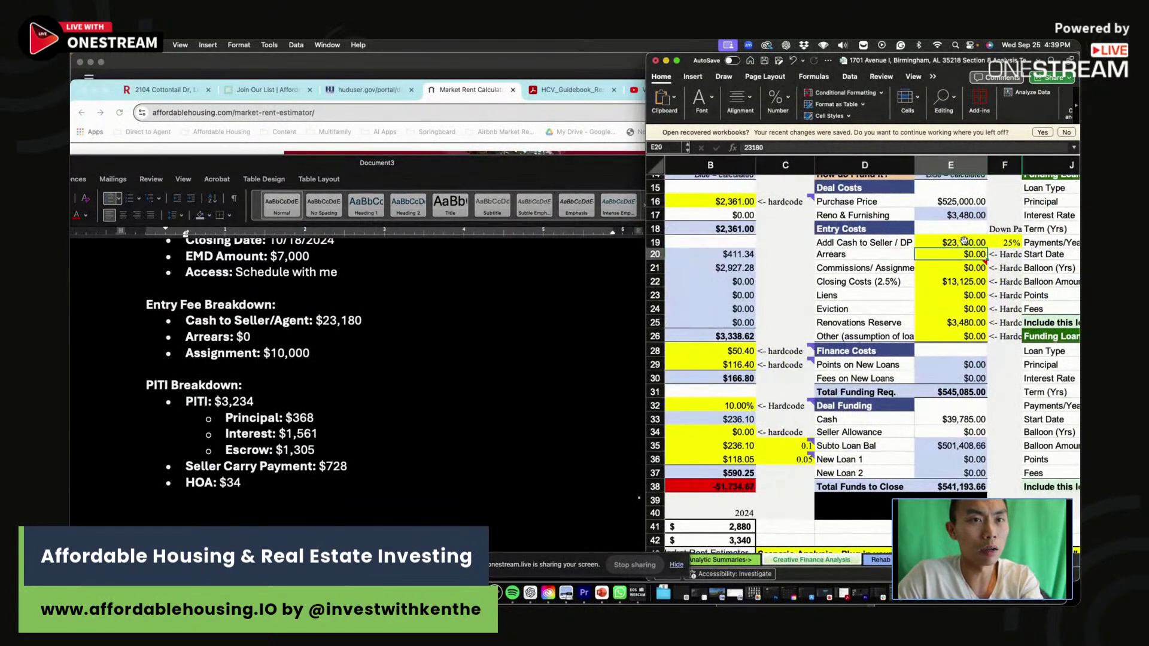
pyautogui.press('Up')
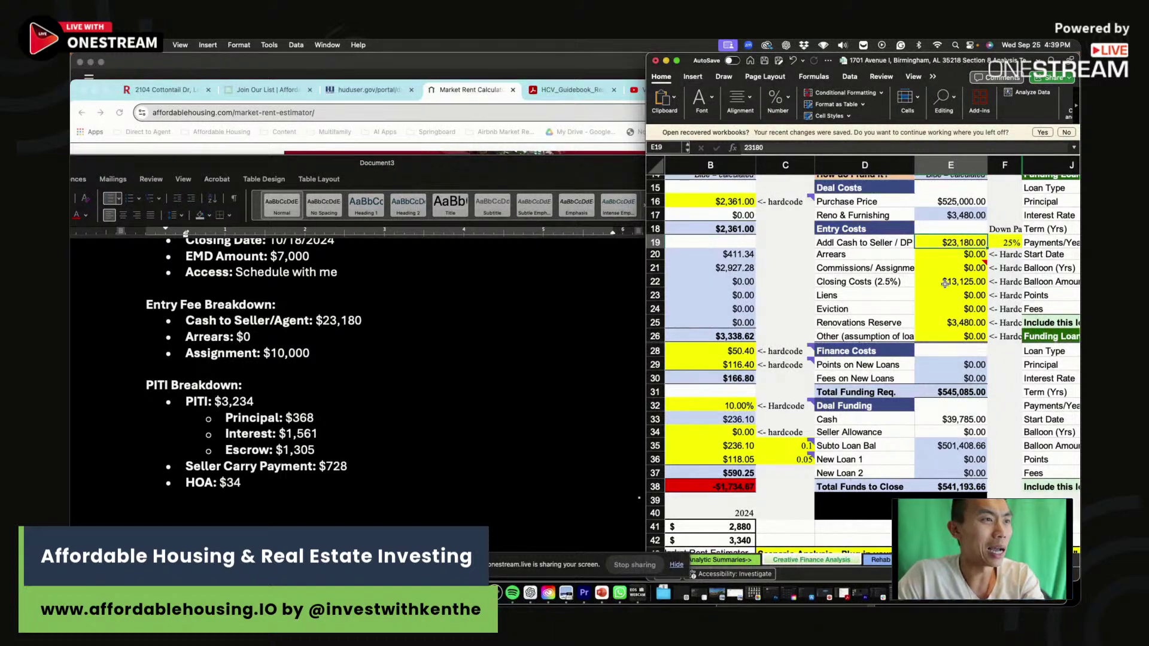
pyautogui.click(961, 267)
pyautogui.write('10000')
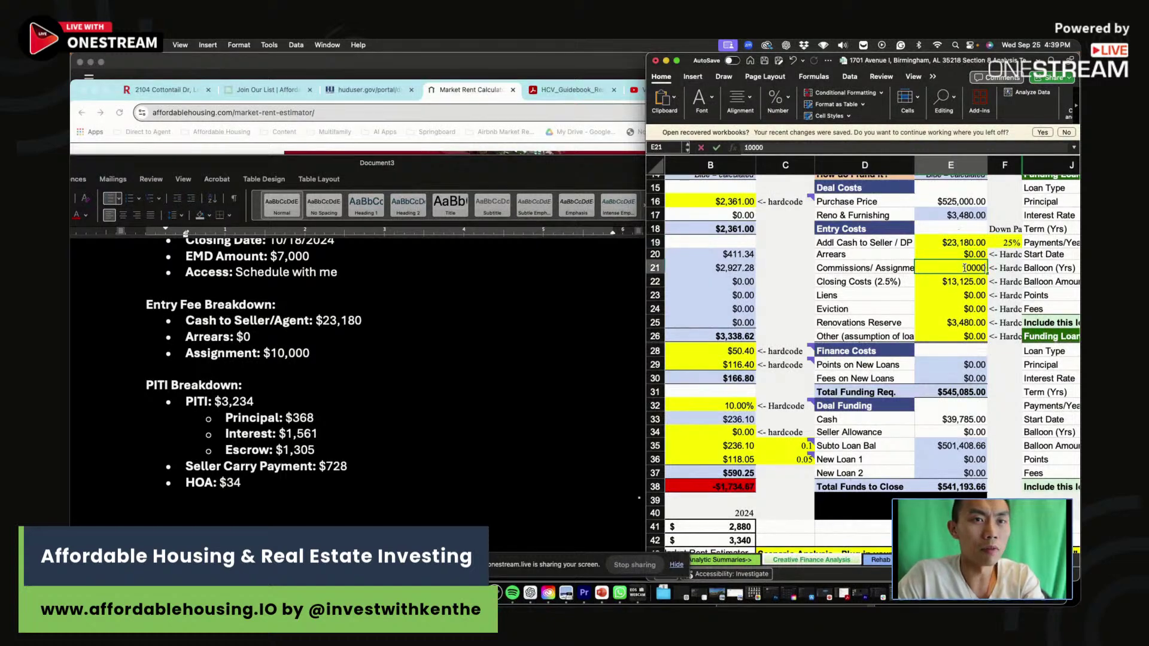
pyautogui.press('Return')
pyautogui.press('Up')
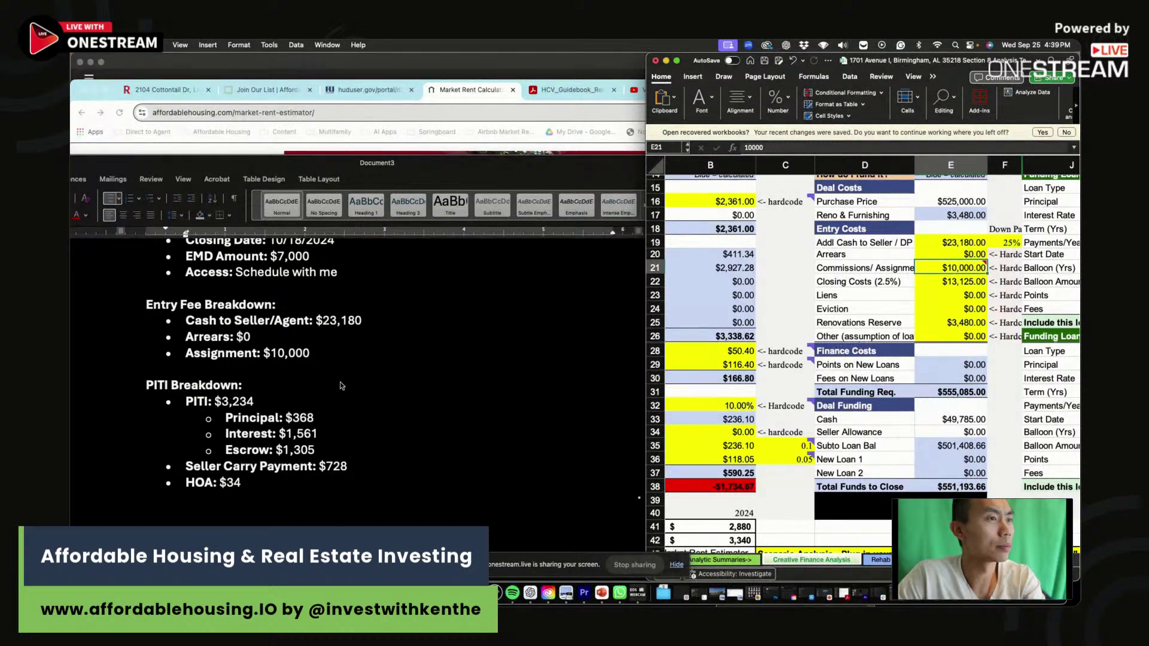
# Check the closing costs formula and the $555,085 total funding, then bring up the deal write-up.
pyautogui.scroll(15, 342, 385)
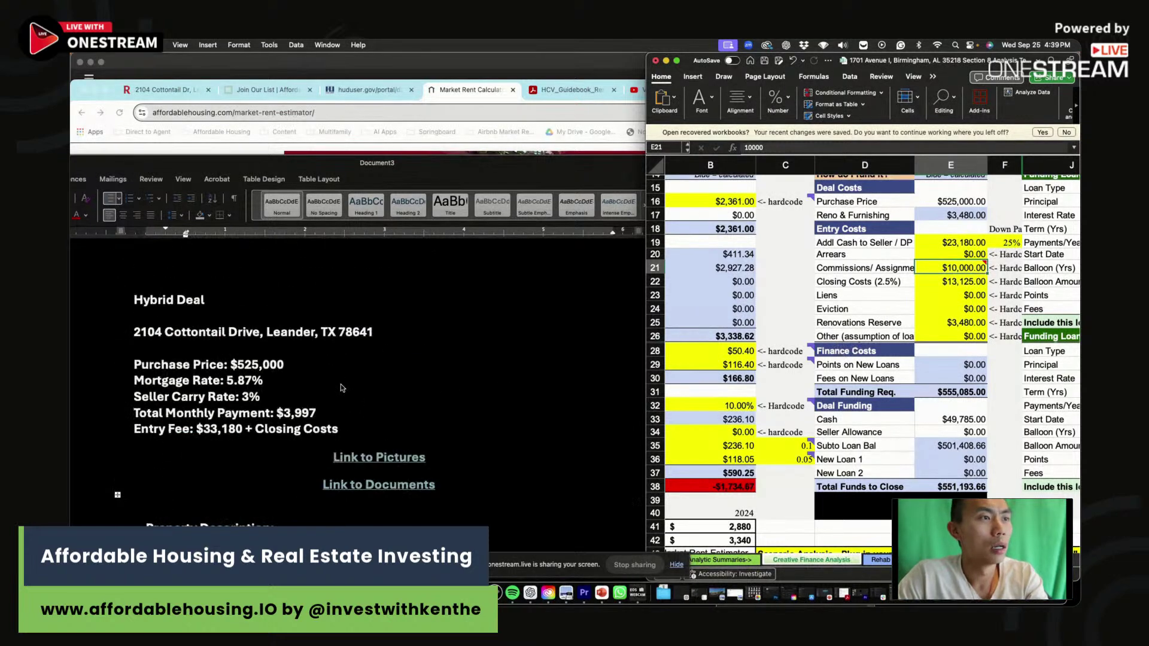
pyautogui.click(959, 282)
pyautogui.scroll(-20, 450, 399)
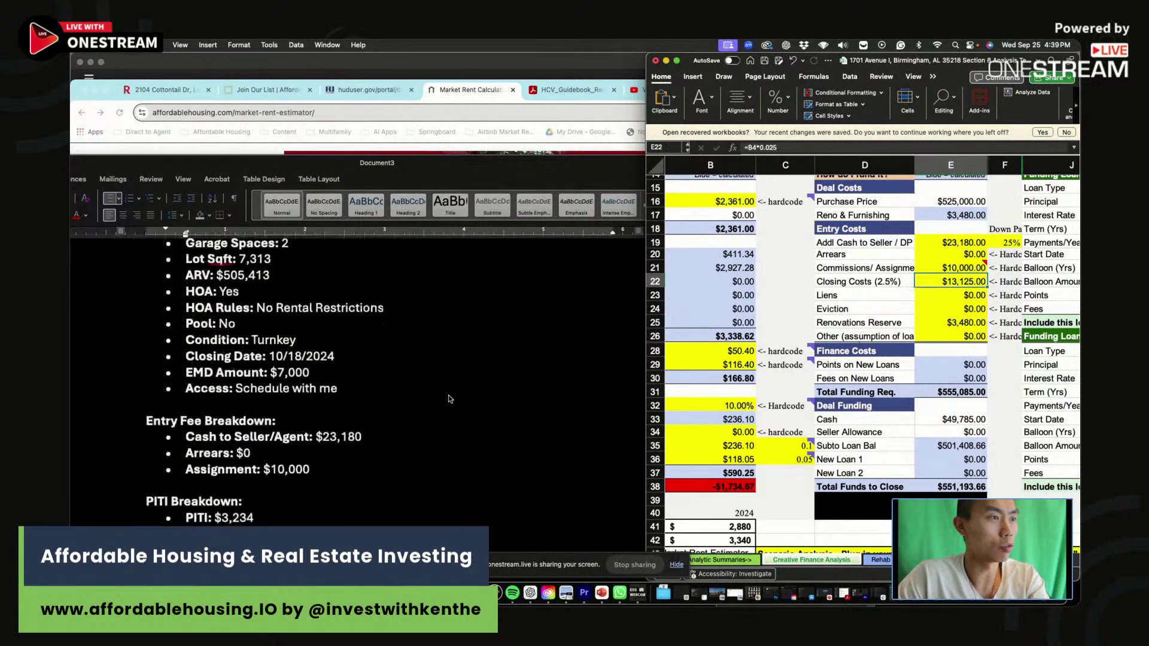
pyautogui.click(443, 419)
pyautogui.scroll(-5, 444, 398)
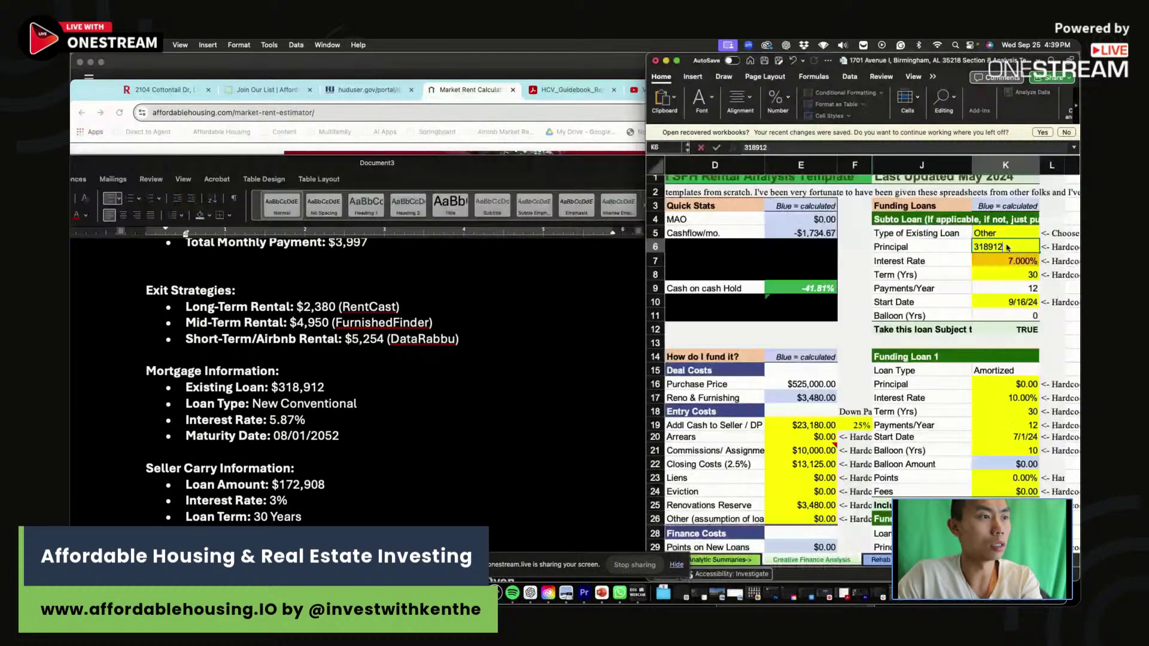
# Record the subto loan as $318,912 principal at 5.87% interest starting 8/1/22.
pyautogui.press('Return')
pyautogui.write('5.87')
pyautogui.press('Return')
pyautogui.click(1017, 259)
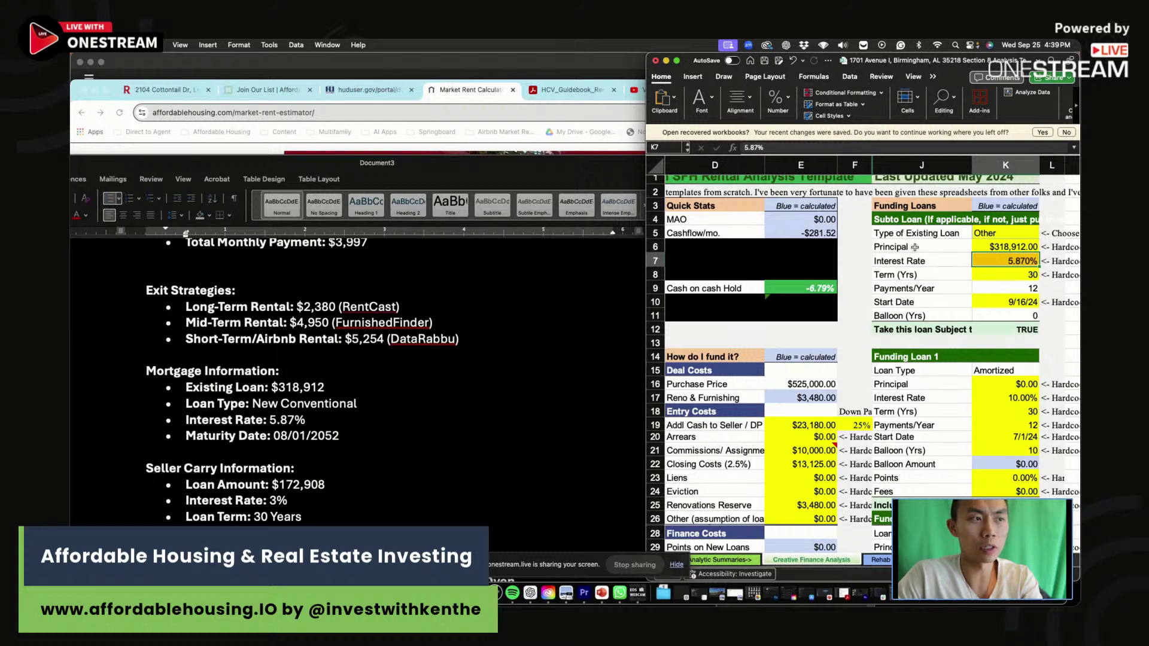
pyautogui.click(1002, 301)
pyautogui.write('8/1')
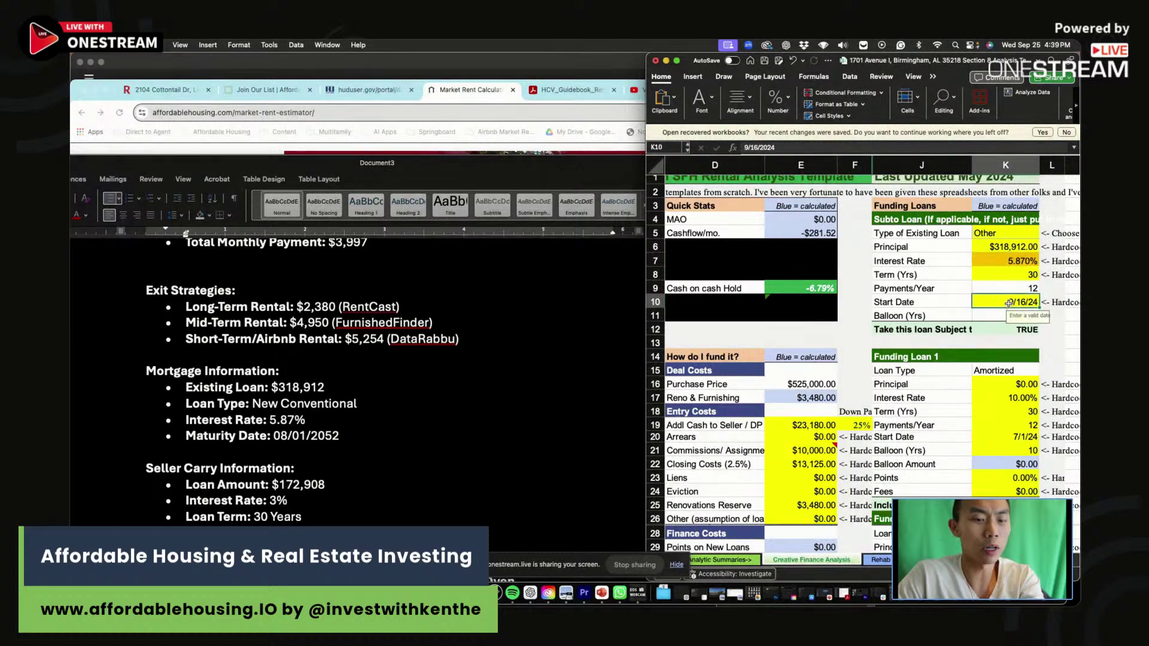
pyautogui.write('/22')
pyautogui.press('Return')
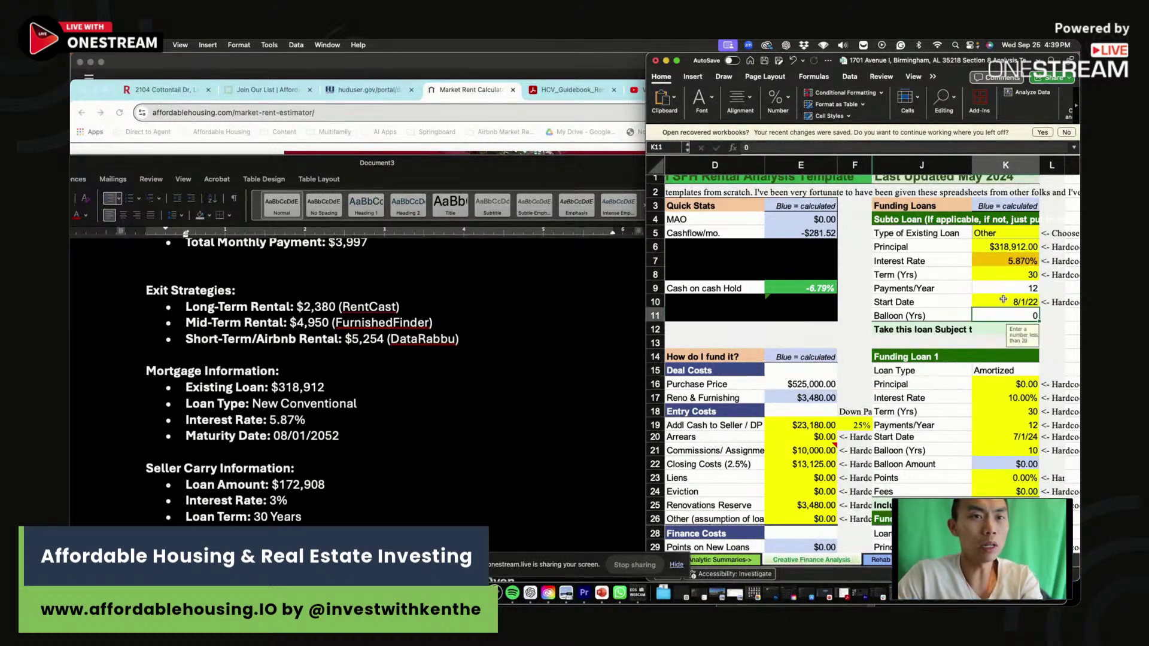
pyautogui.press('Up')
pyautogui.scroll(-5, 953, 430)
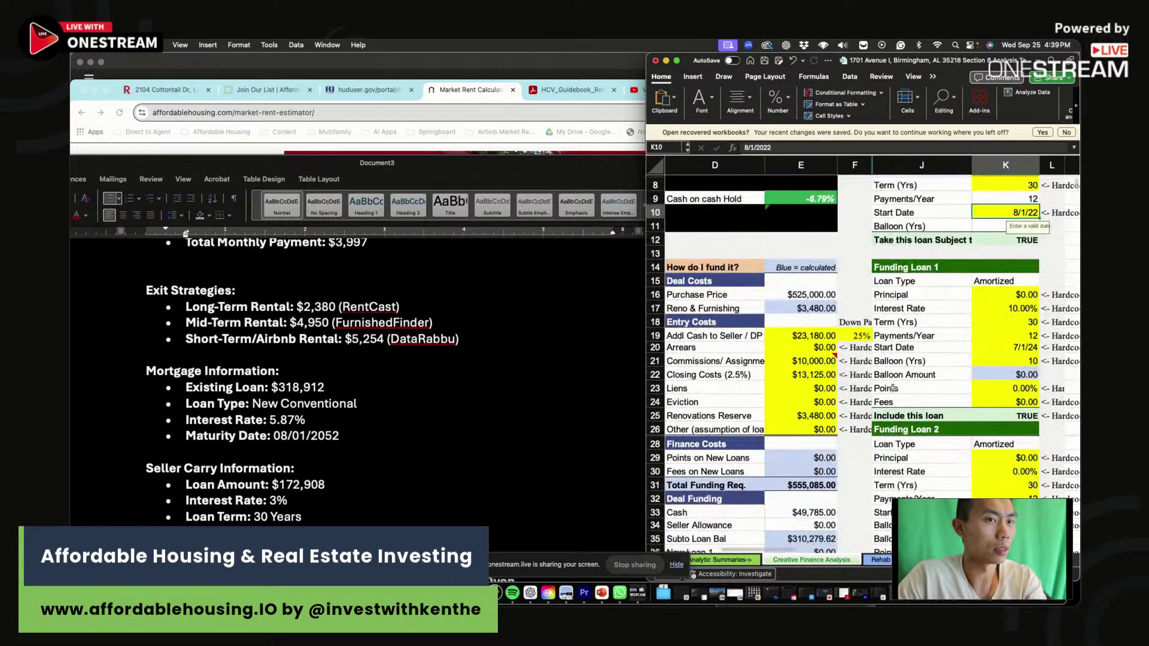
pyautogui.click(334, 487)
# Set Funding Loan 1 to the notes' $172,908 seller-carry principal at 3% interest.
pyautogui.moveTo(335, 486); pyautogui.dragTo(263, 483)
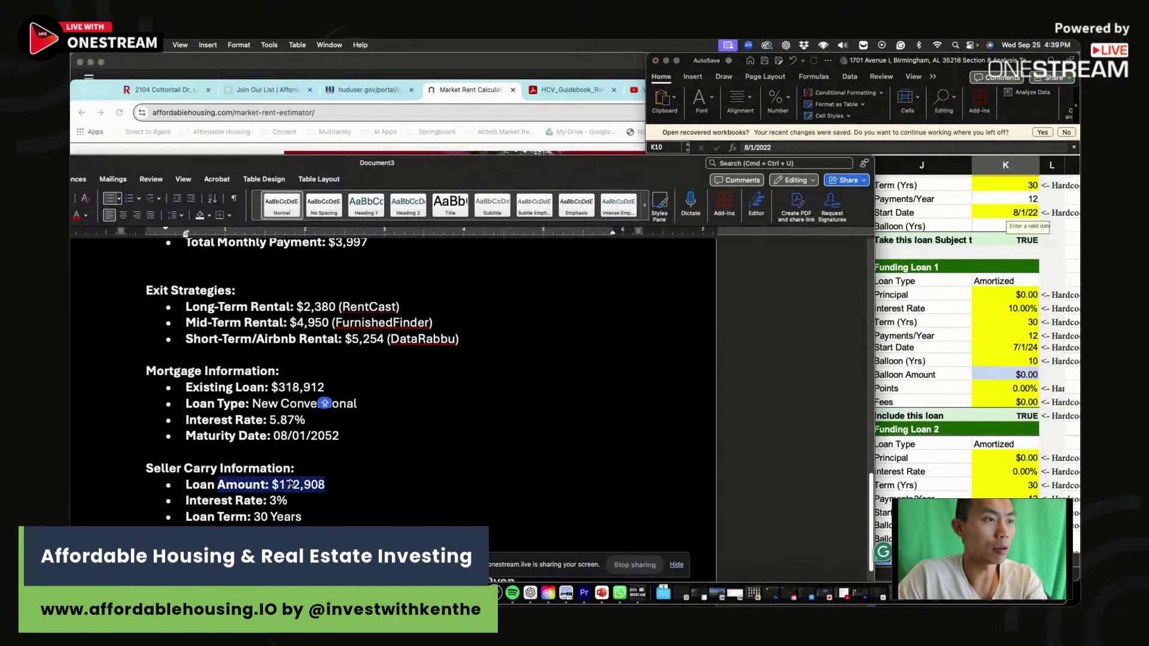
pyautogui.click(831, 352)
pyautogui.click(1021, 292)
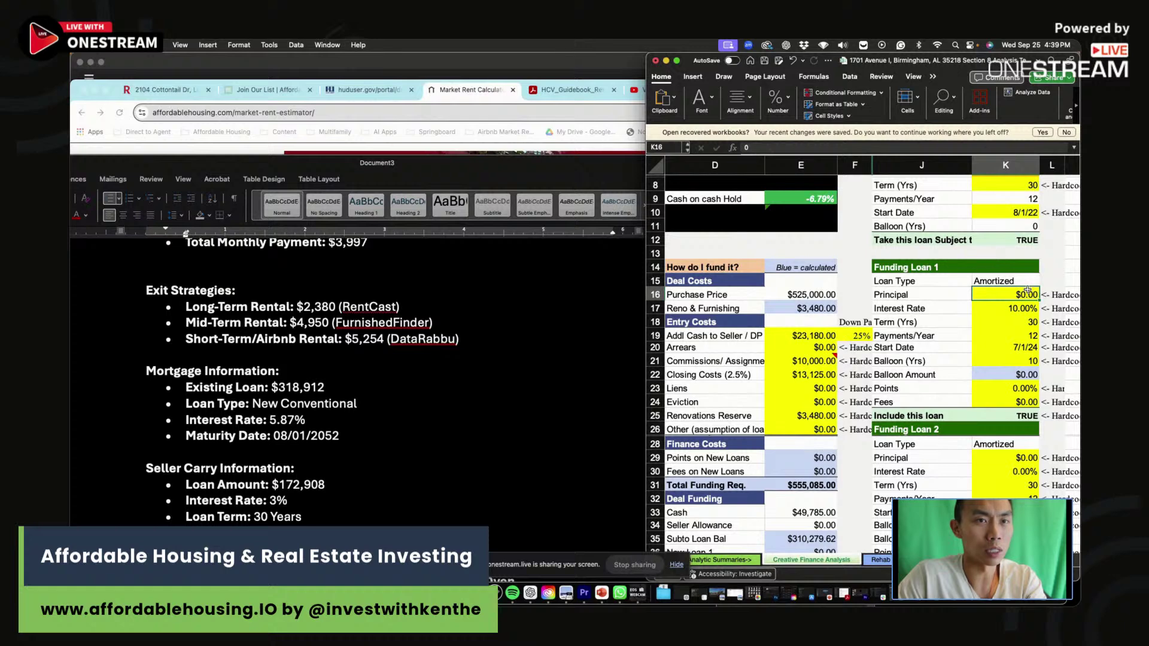
pyautogui.write('172,908')
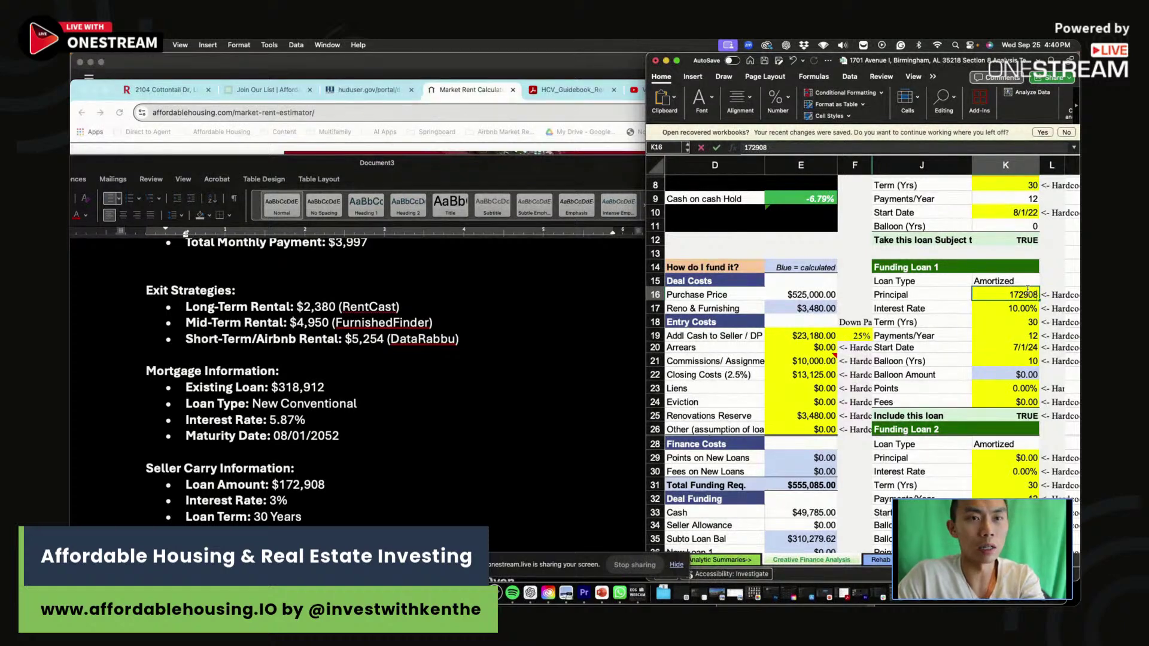
pyautogui.press('Return')
pyautogui.write('3')
pyautogui.press('Return')
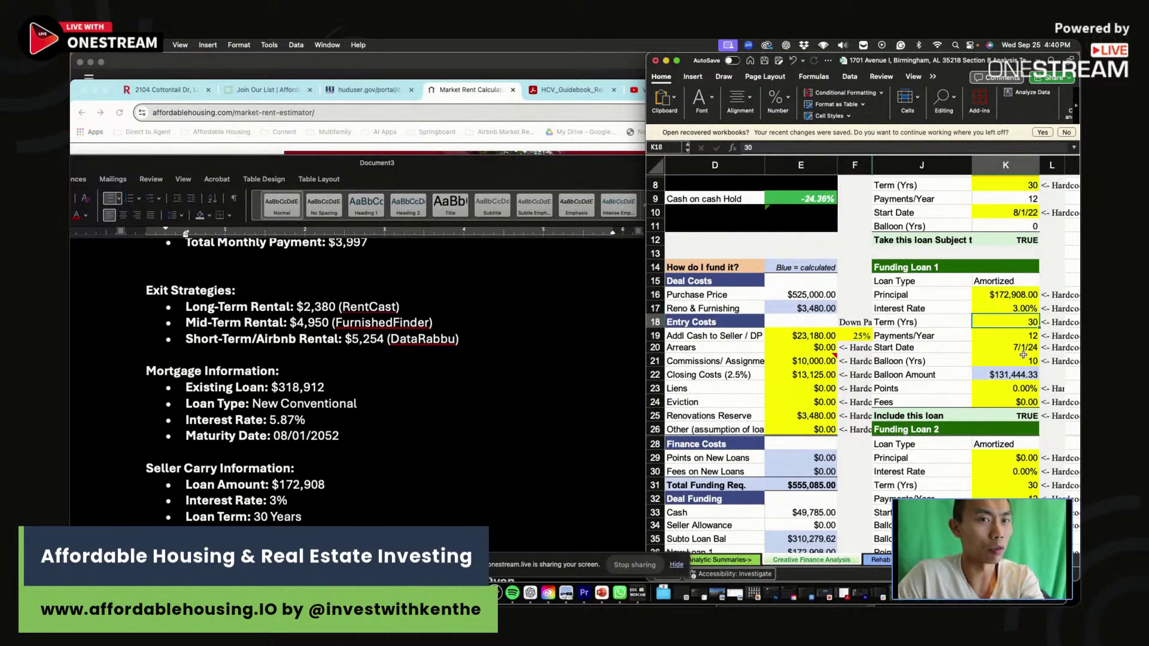
# Check Funding Loan 1's start date, fees, balloon term and computed balloon amount.
pyautogui.click(1021, 350)
pyautogui.click(1021, 402)
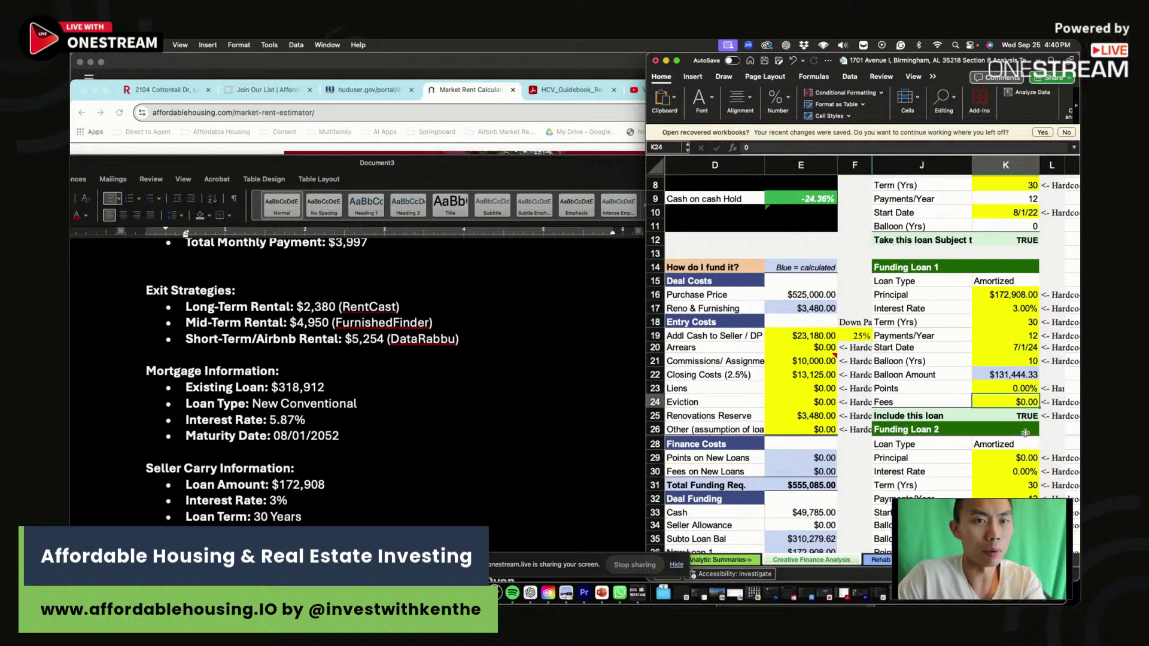
pyautogui.click(1018, 356)
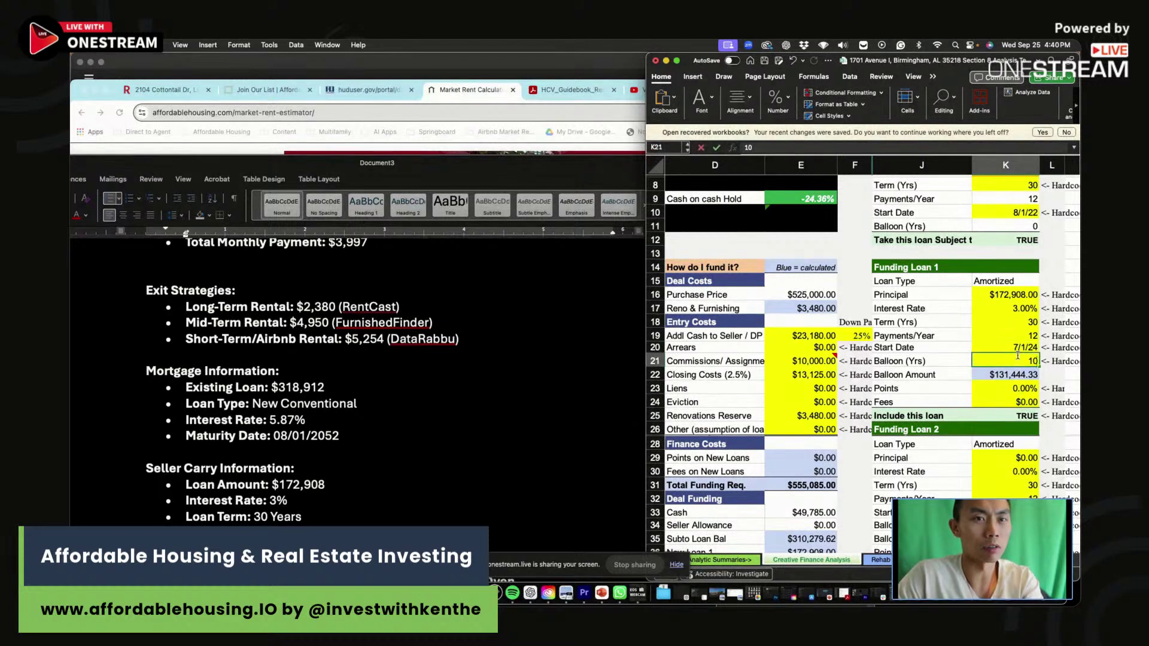
pyautogui.click(987, 373)
pyautogui.click(960, 379)
pyautogui.hscroll(-6, 960, 387)
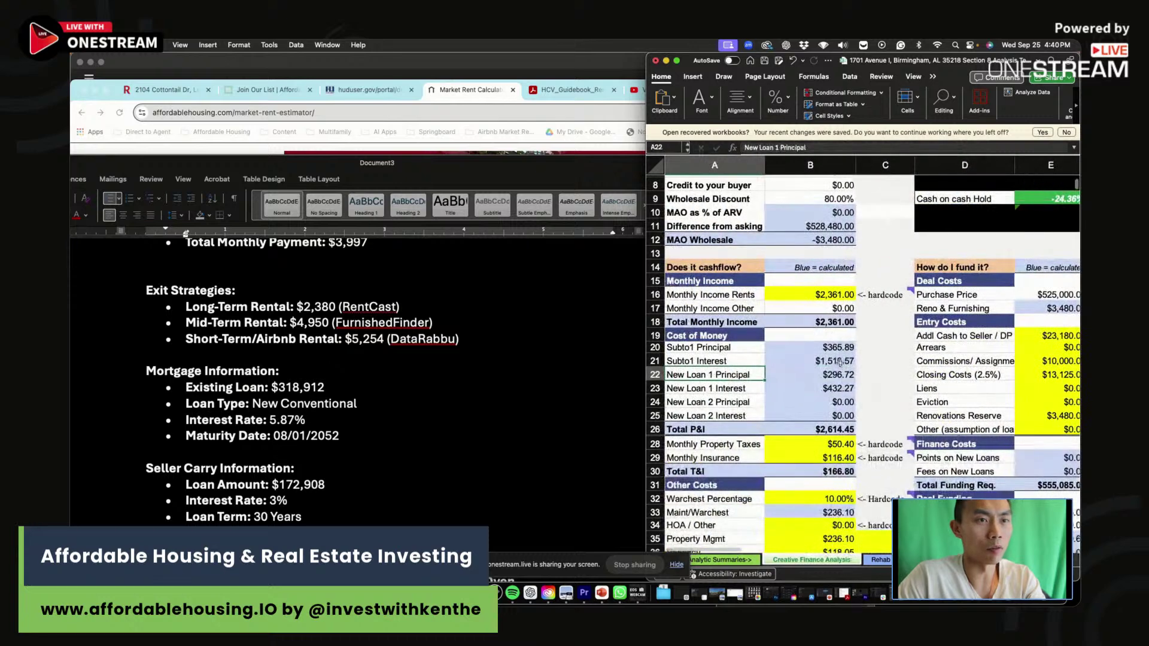
pyautogui.moveTo(838, 348); pyautogui.dragTo(834, 389)
pyautogui.click(441, 446)
pyautogui.scroll(-5, 441, 442)
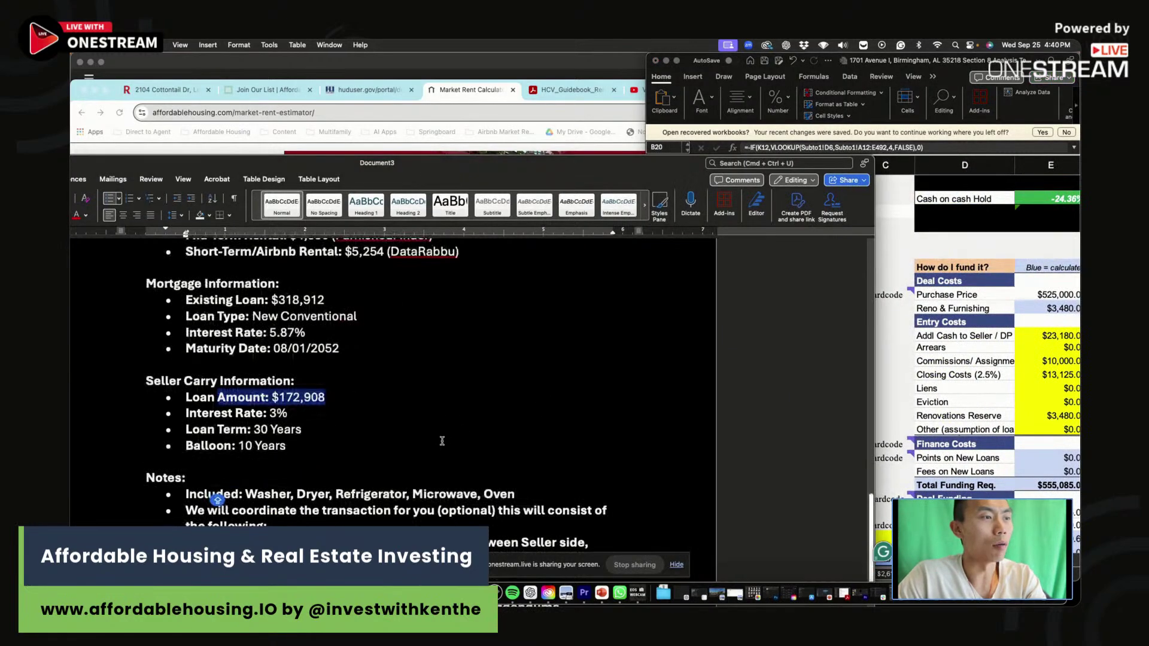
pyautogui.press('Right')
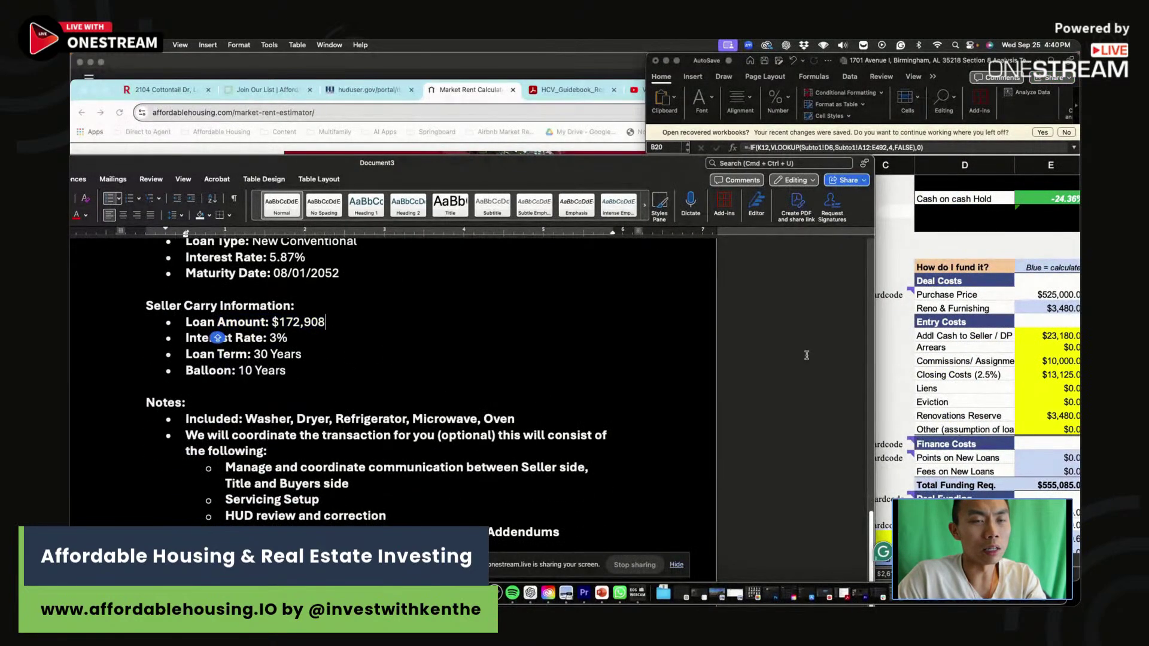
pyautogui.click(943, 399)
pyautogui.click(296, 357)
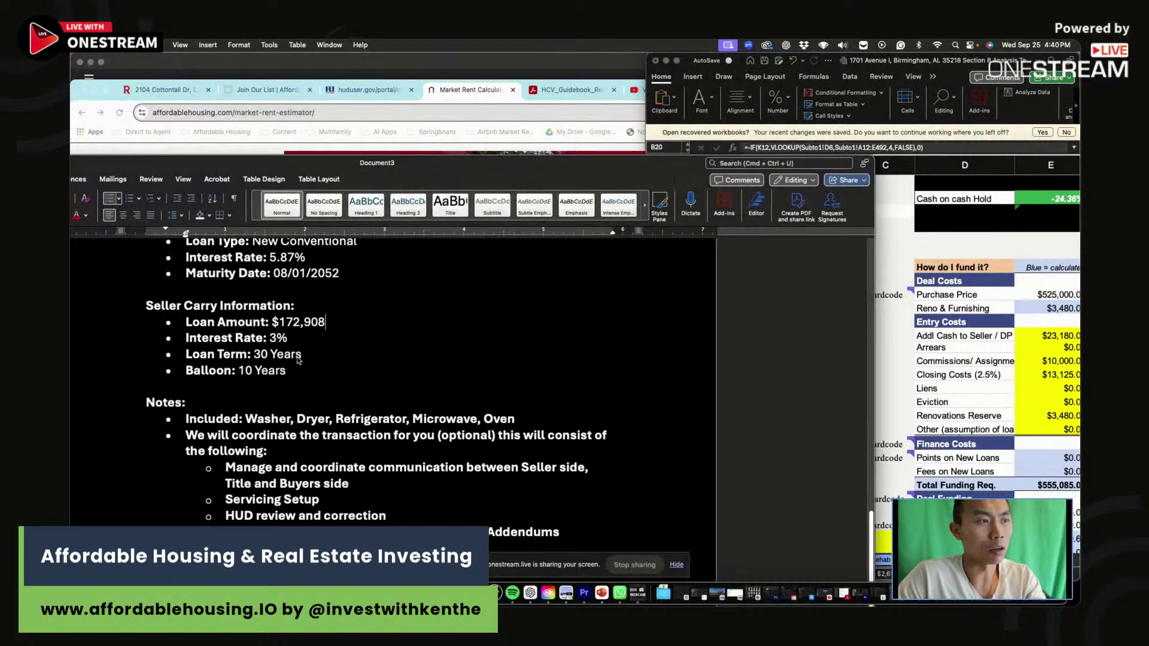
pyautogui.scroll(8, 298, 358)
pyautogui.moveTo(367, 372); pyautogui.dragTo(269, 372)
pyautogui.scroll(3, 269, 372)
pyautogui.scroll(3, 268, 387)
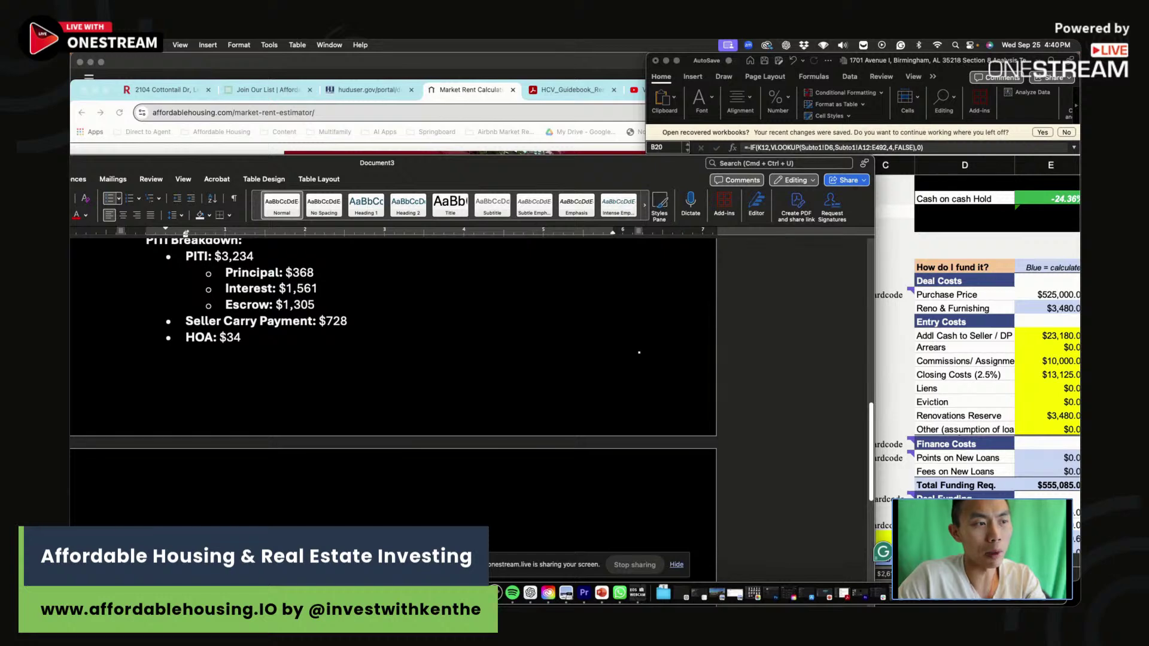
# Set Monthly Property Taxes to 3997 minus the Subto1 and New Loan 1 principal and interest.
pyautogui.click(926, 419)
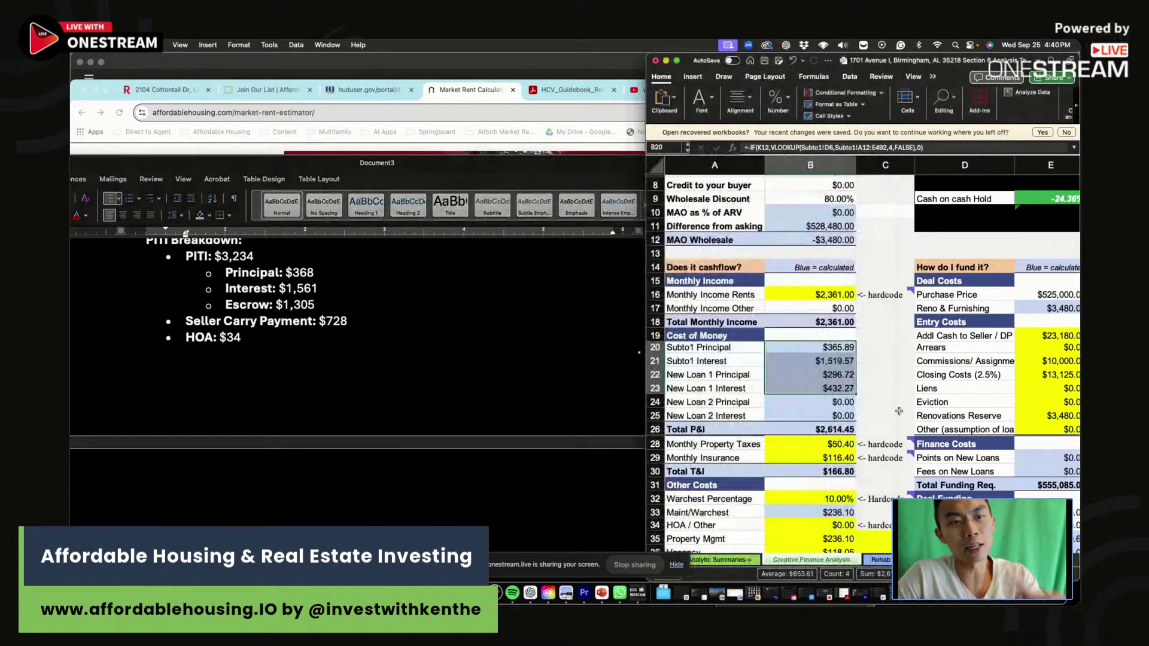
pyautogui.click(814, 442)
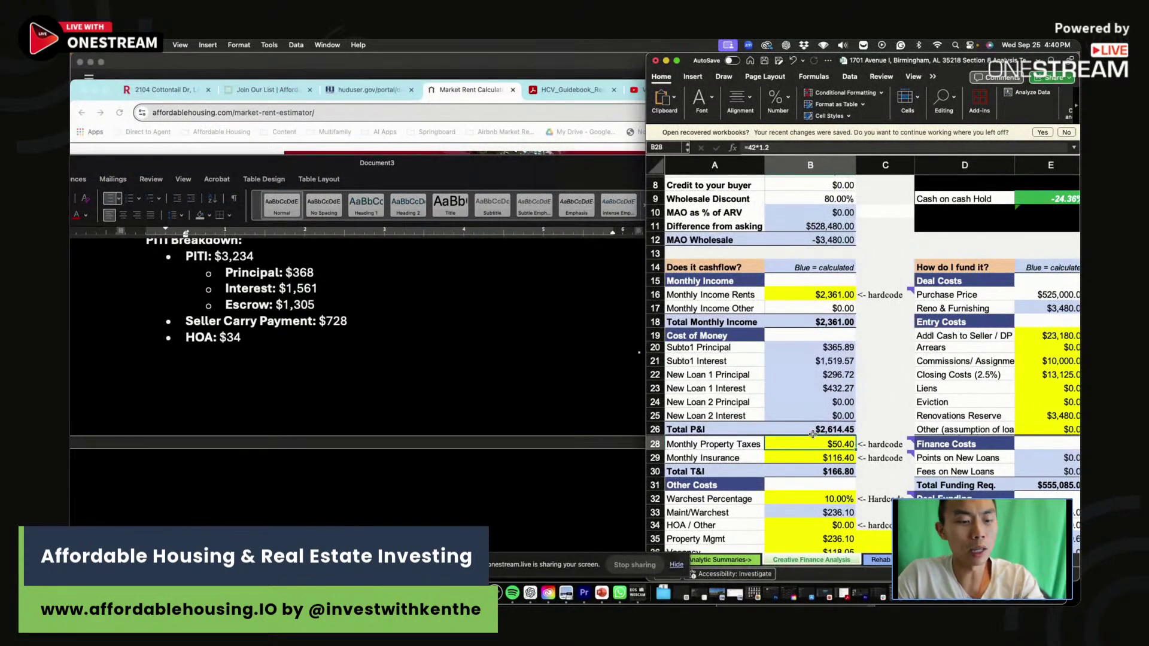
pyautogui.write('=3997-')
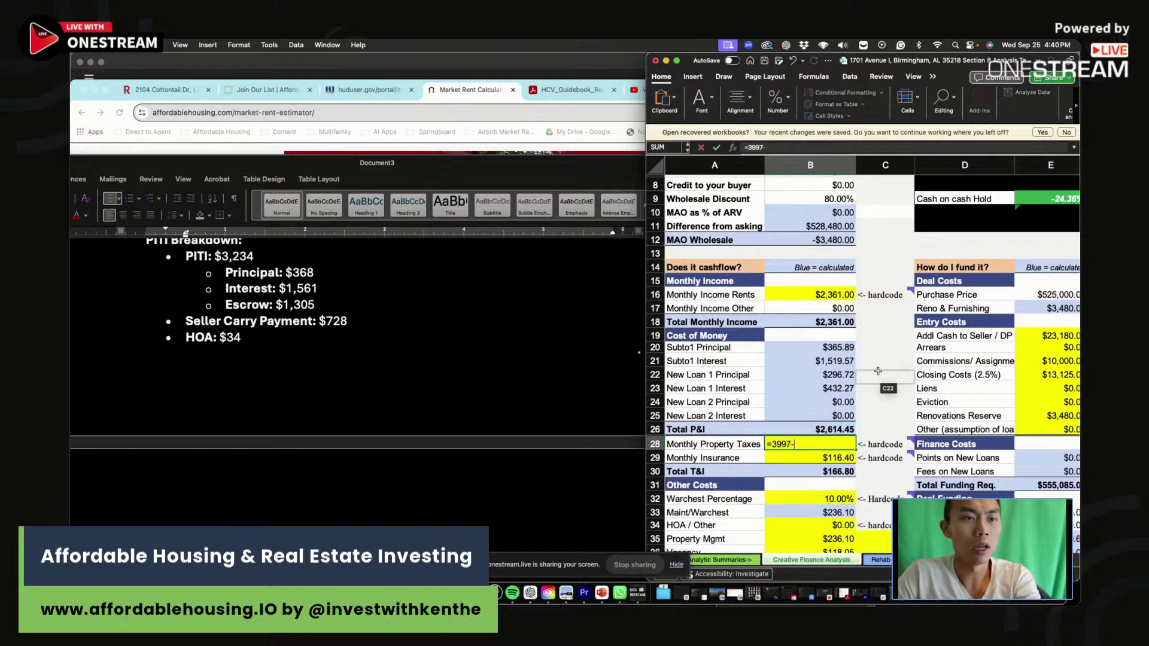
pyautogui.click(842, 349)
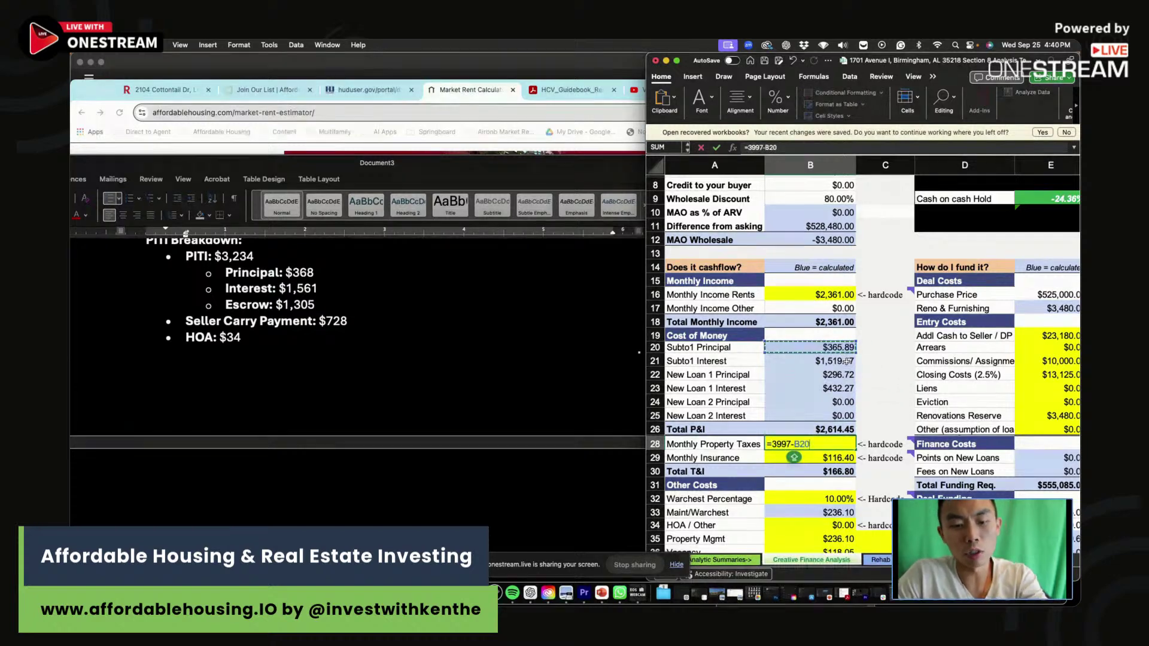
pyautogui.write('-')
pyautogui.click(845, 360)
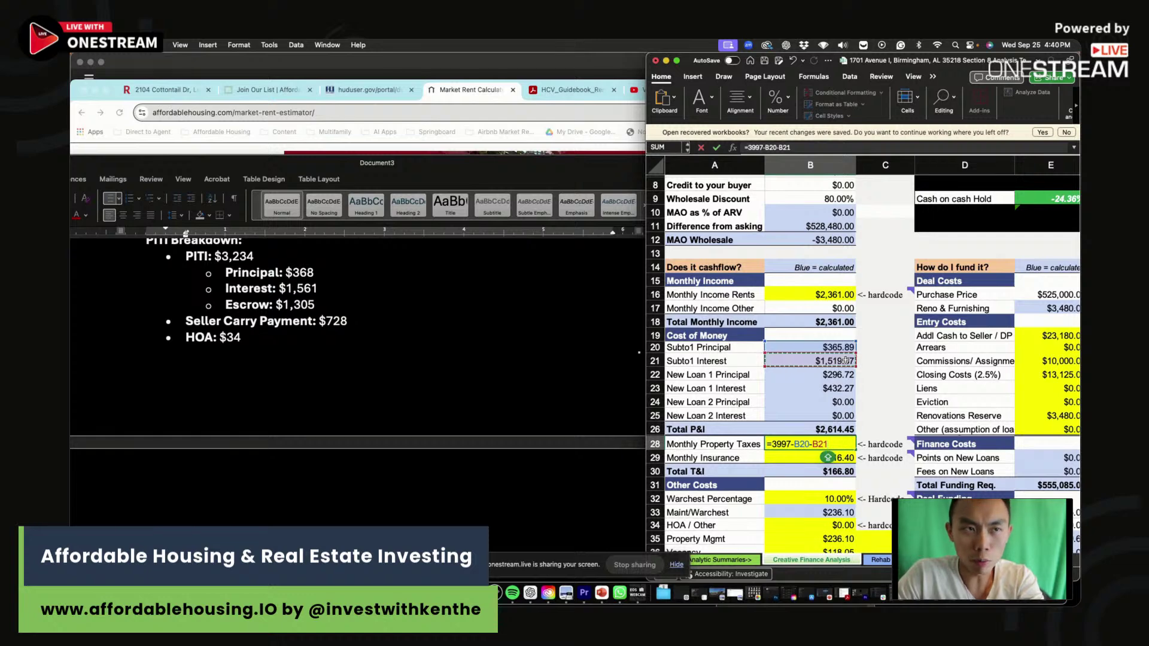
pyautogui.write('-')
pyautogui.click(844, 374)
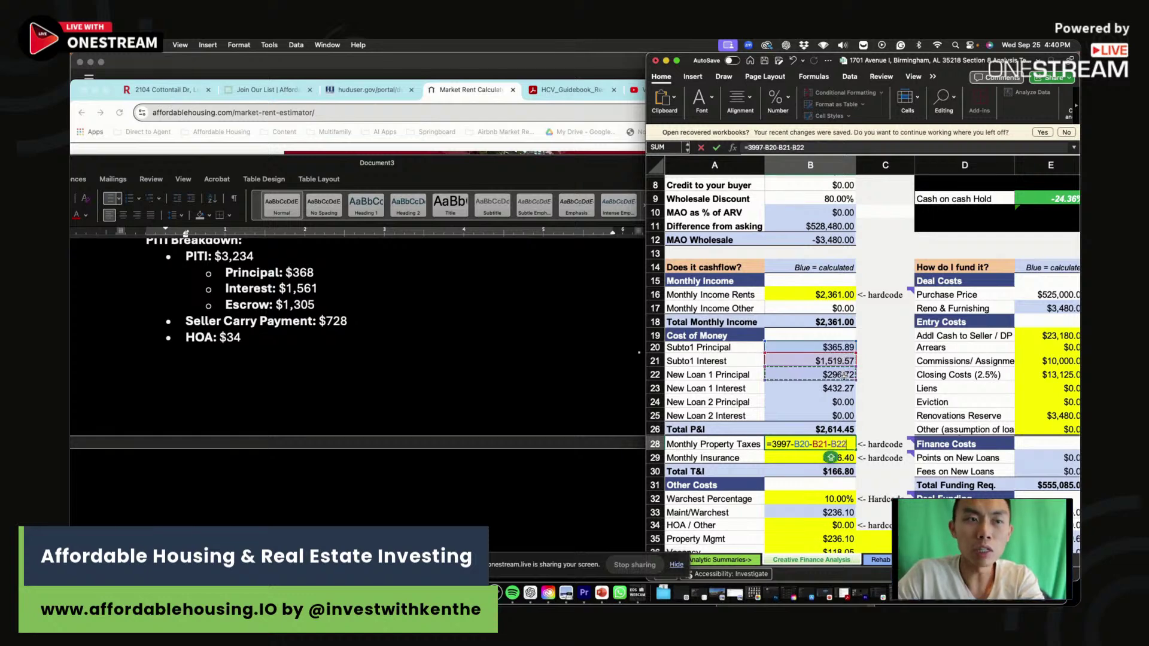
pyautogui.write('-')
pyautogui.click(842, 388)
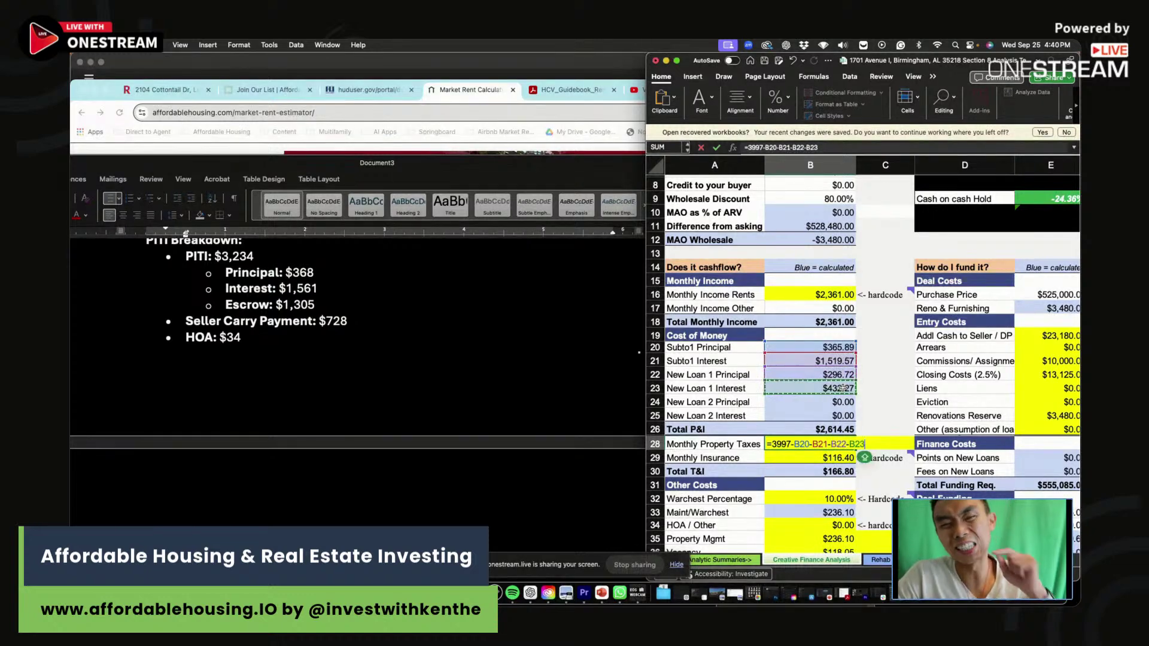
pyautogui.press('Return')
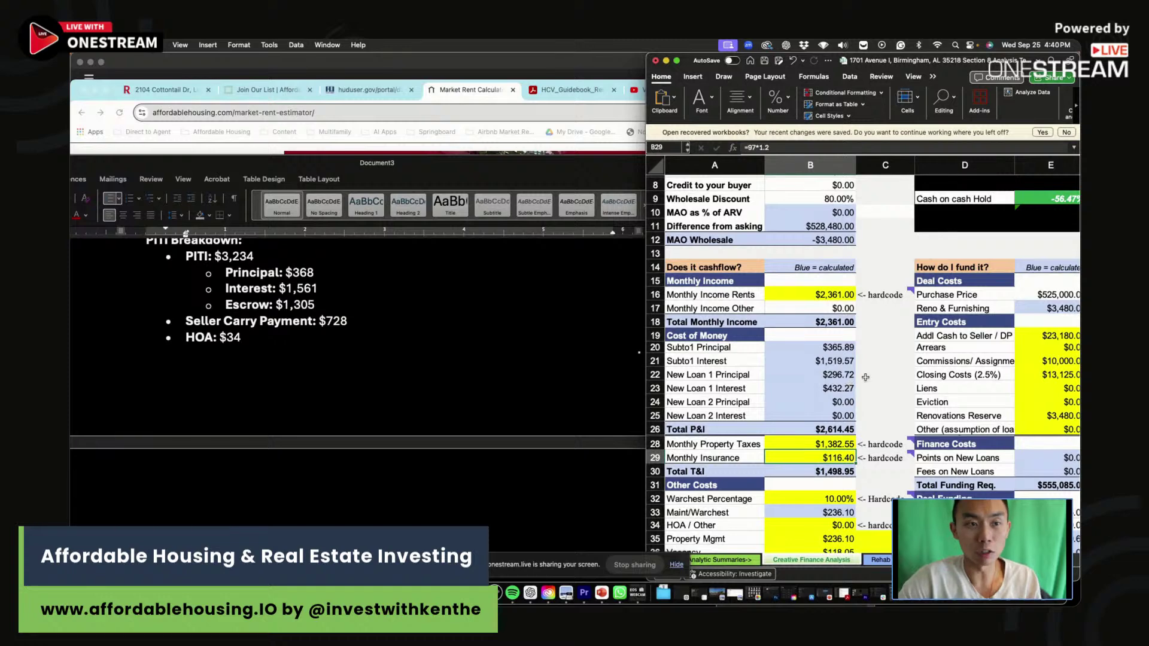
# Review the new tax formula and set Monthly Insurance to $30.00.
pyautogui.click(841, 443)
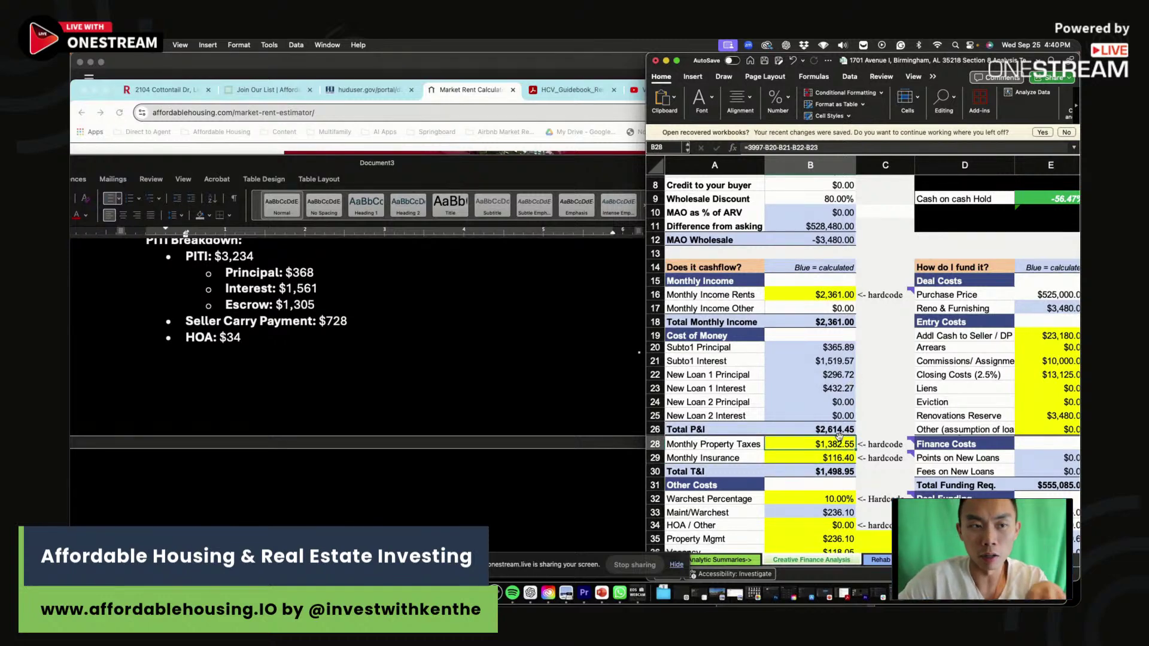
pyautogui.click(835, 458)
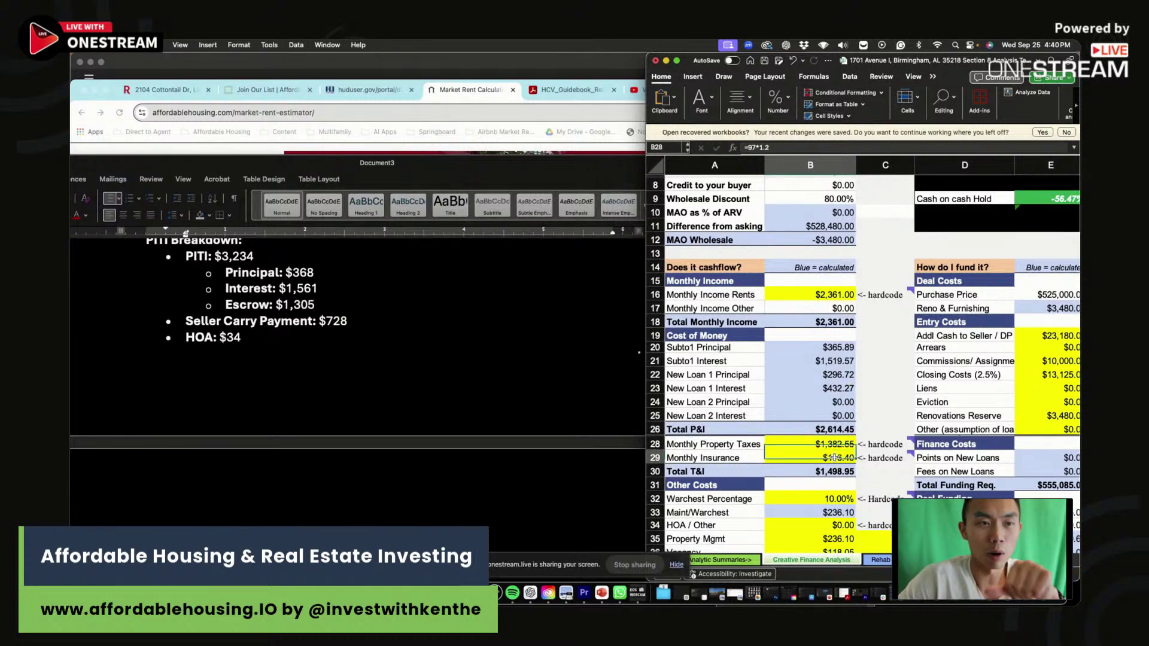
pyautogui.write('30')
pyautogui.press('Return')
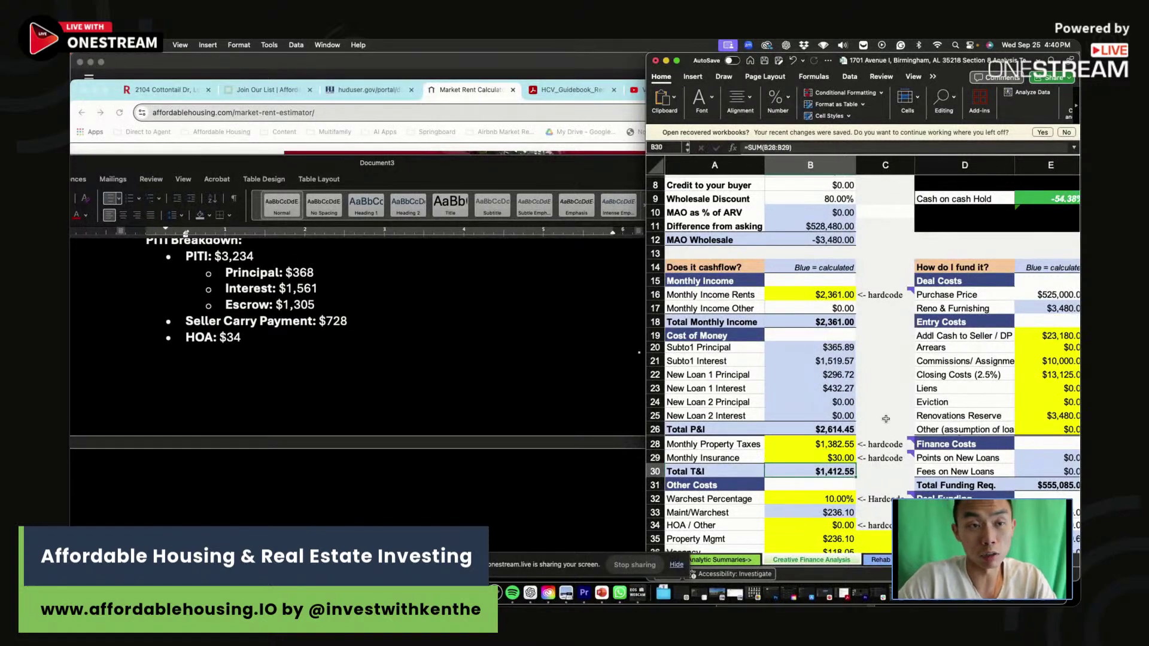
pyautogui.moveTo(844, 444); pyautogui.dragTo(847, 455)
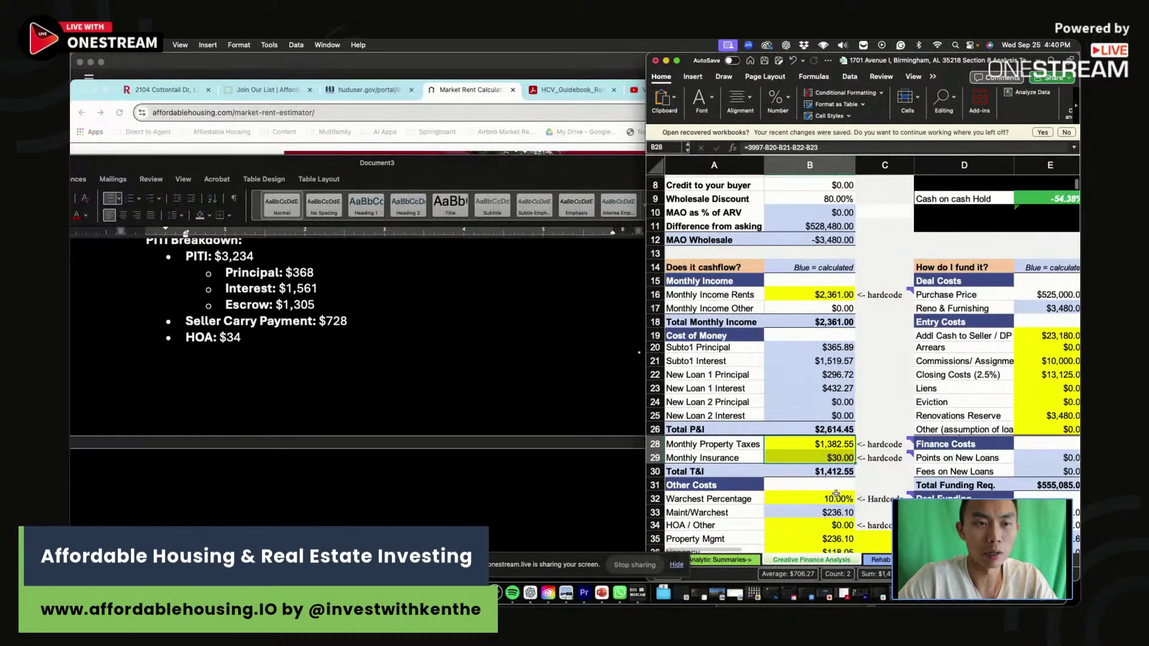
pyautogui.moveTo(836, 499); pyautogui.dragTo(836, 512)
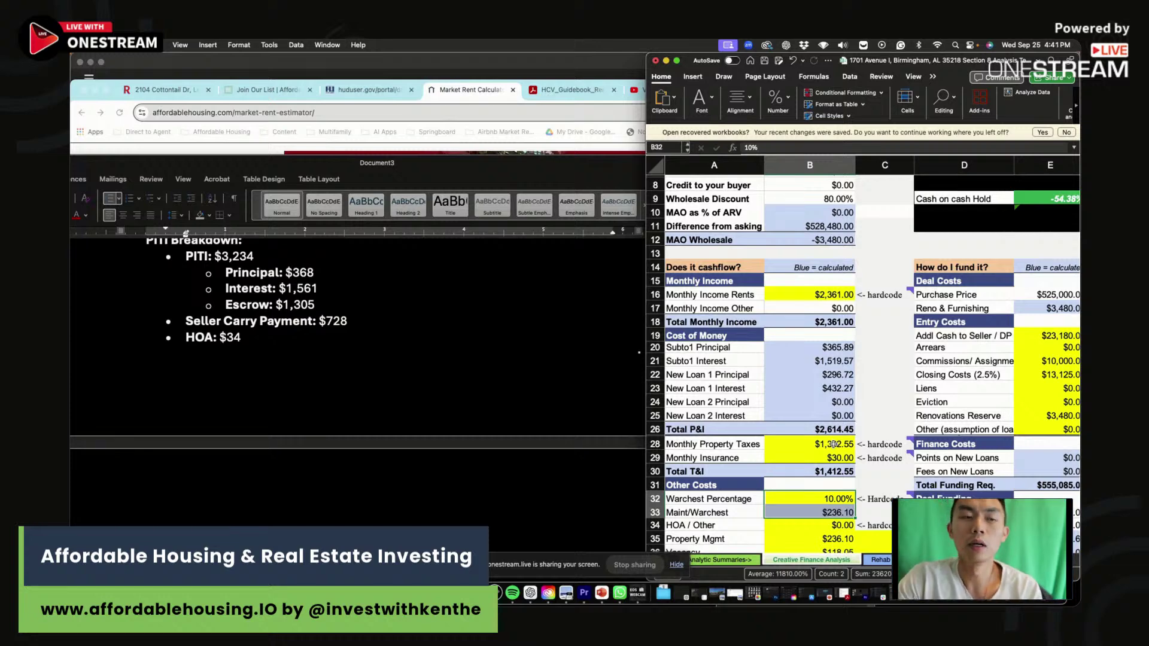
pyautogui.click(834, 458)
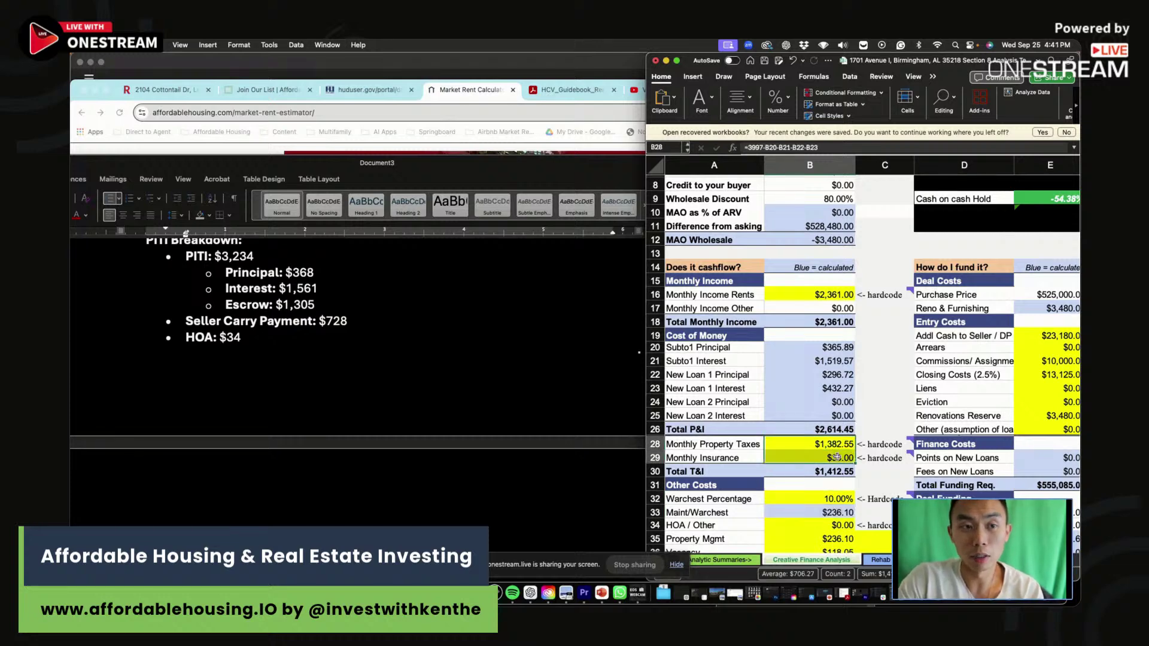
pyautogui.click(880, 458)
pyautogui.scroll(-2, 839, 448)
pyautogui.moveTo(840, 448); pyautogui.dragTo(837, 464)
pyautogui.click(854, 490)
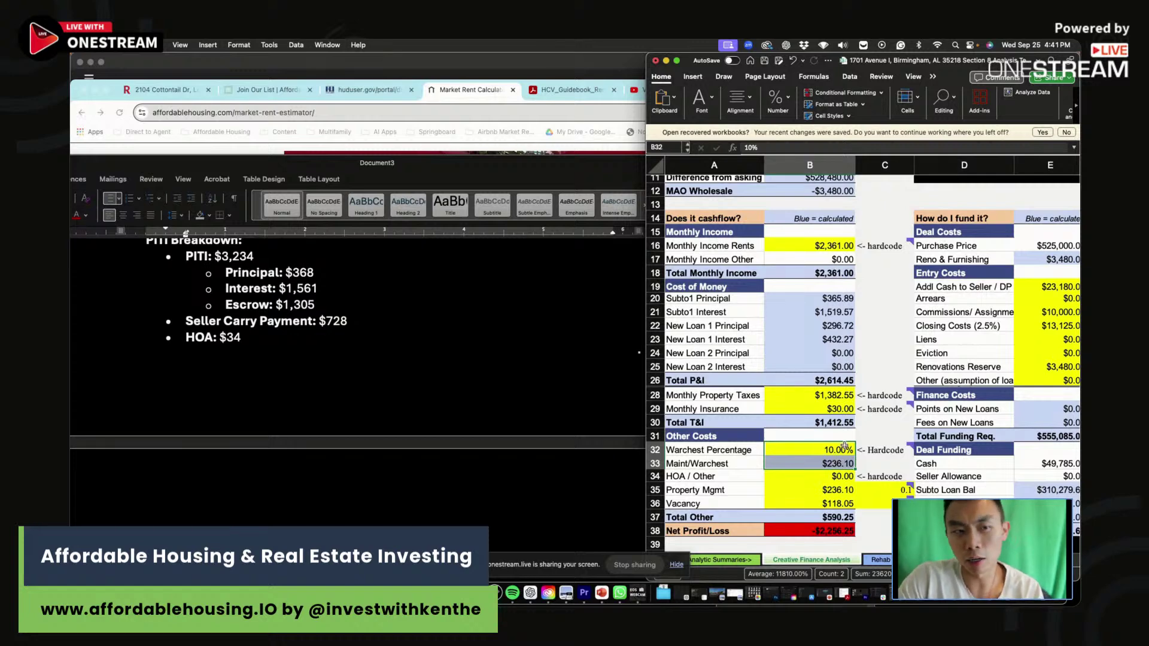
pyautogui.click(844, 445)
pyautogui.moveTo(845, 446); pyautogui.dragTo(847, 459)
pyautogui.click(849, 459)
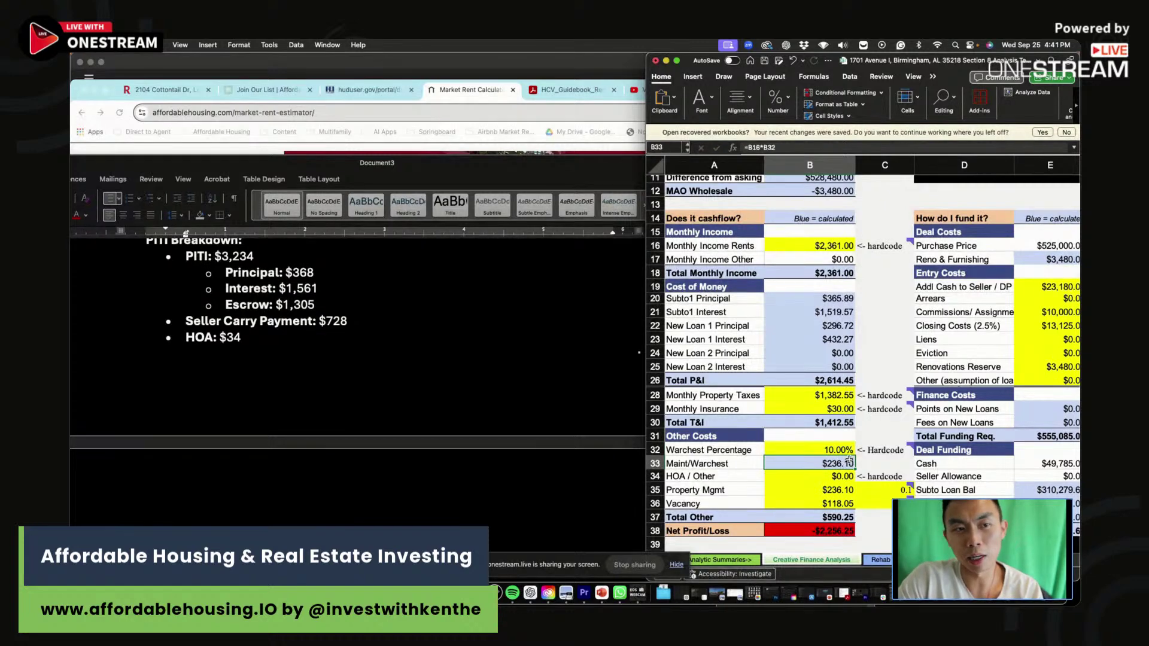
pyautogui.click(840, 490)
pyautogui.moveTo(841, 489); pyautogui.dragTo(879, 489)
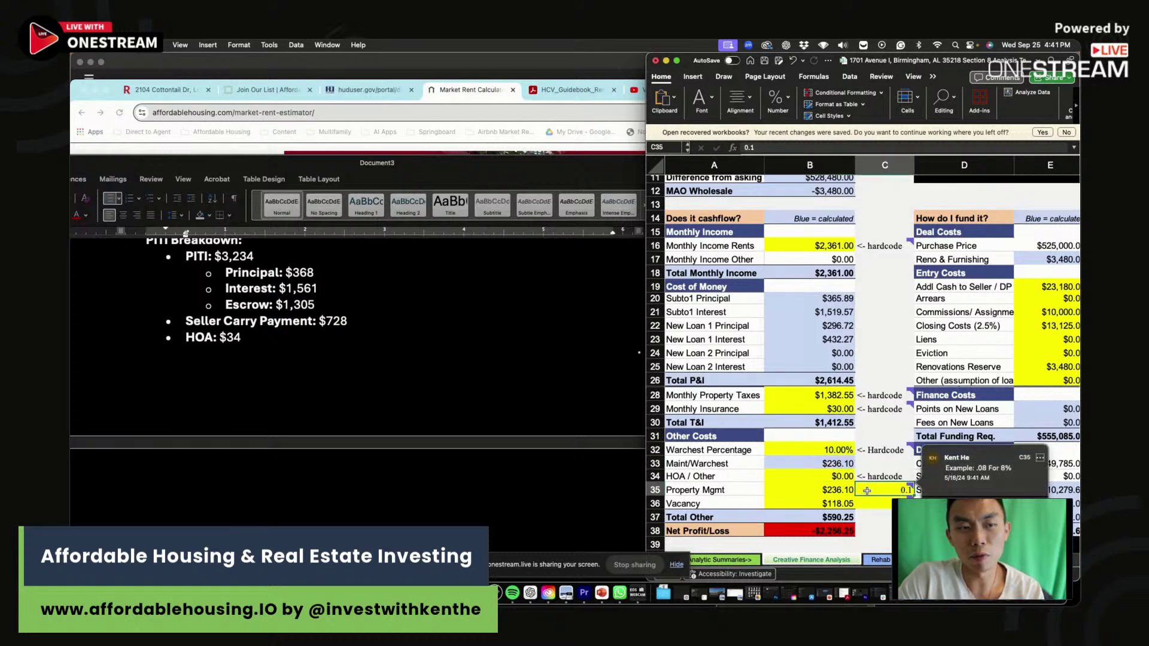
pyautogui.click(825, 490)
pyautogui.click(827, 503)
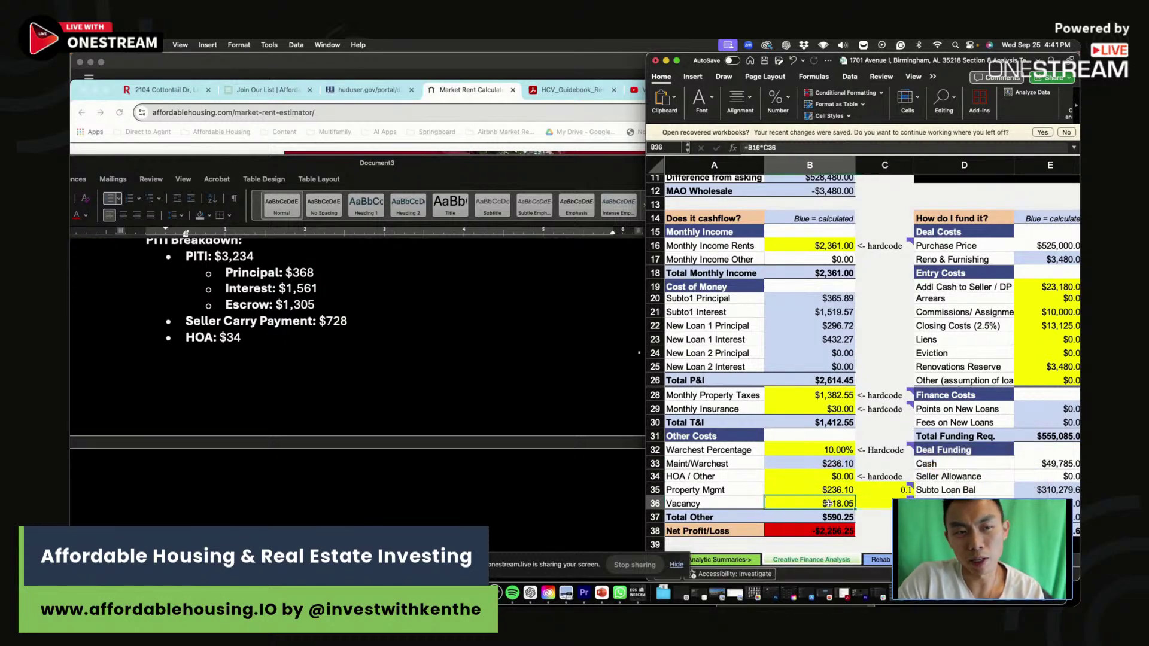
# Clear the two extra example scenario rows.
pyautogui.click(676, 61)
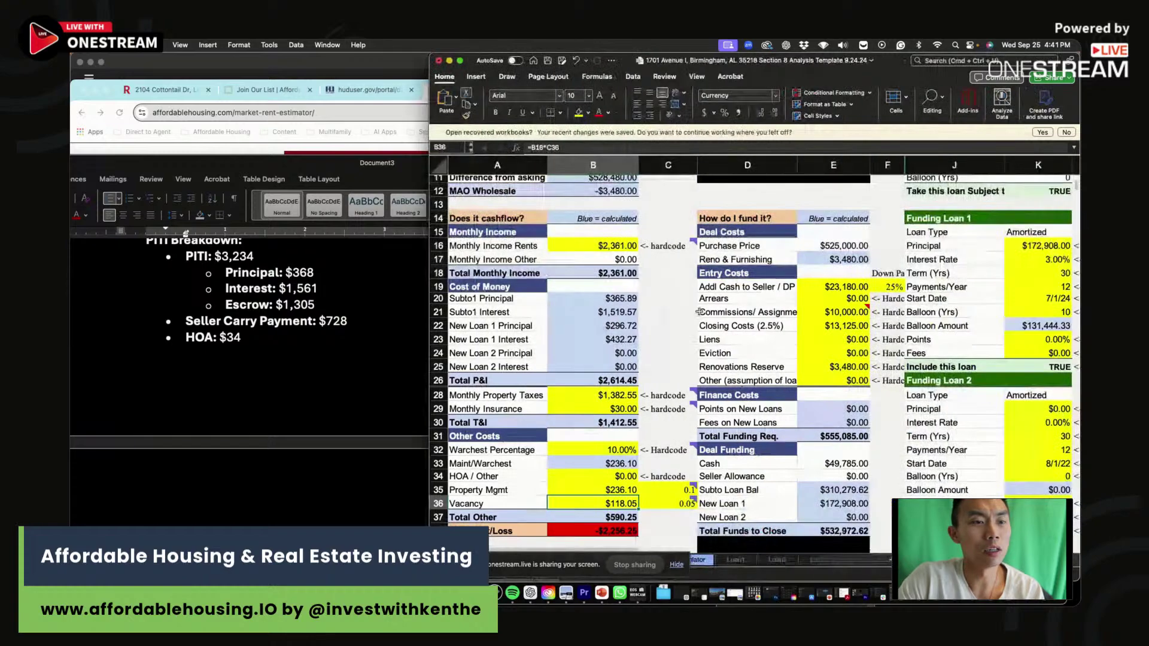
pyautogui.scroll(-5, 771, 419)
pyautogui.click(772, 455)
pyautogui.moveTo(772, 454); pyautogui.dragTo(1053, 482)
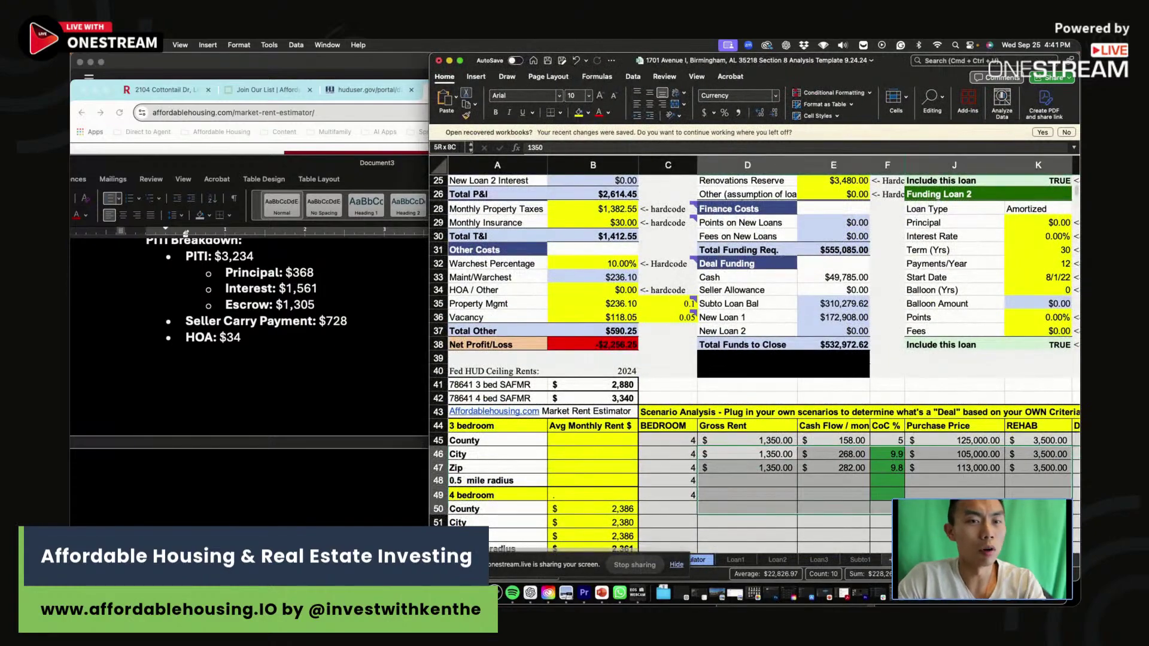
pyautogui.press('Delete')
# Enter $2,361 gross rent and -2256 cash flow in the first scenario row.
pyautogui.click(784, 439)
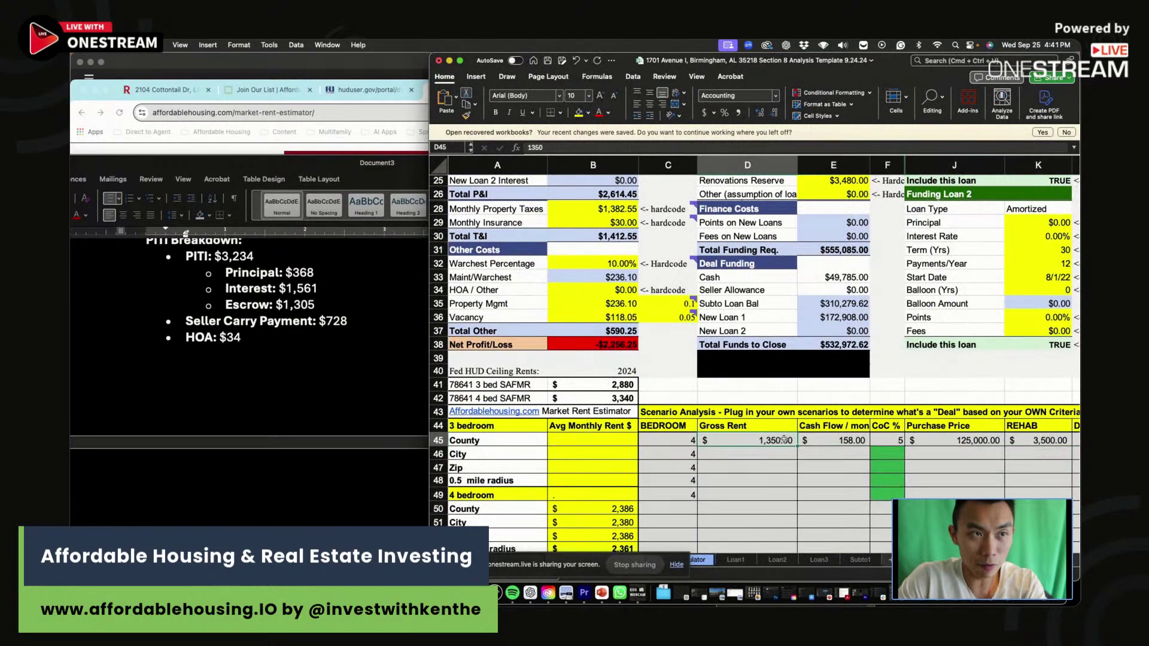
pyautogui.scroll(5, 784, 440)
pyautogui.write('23')
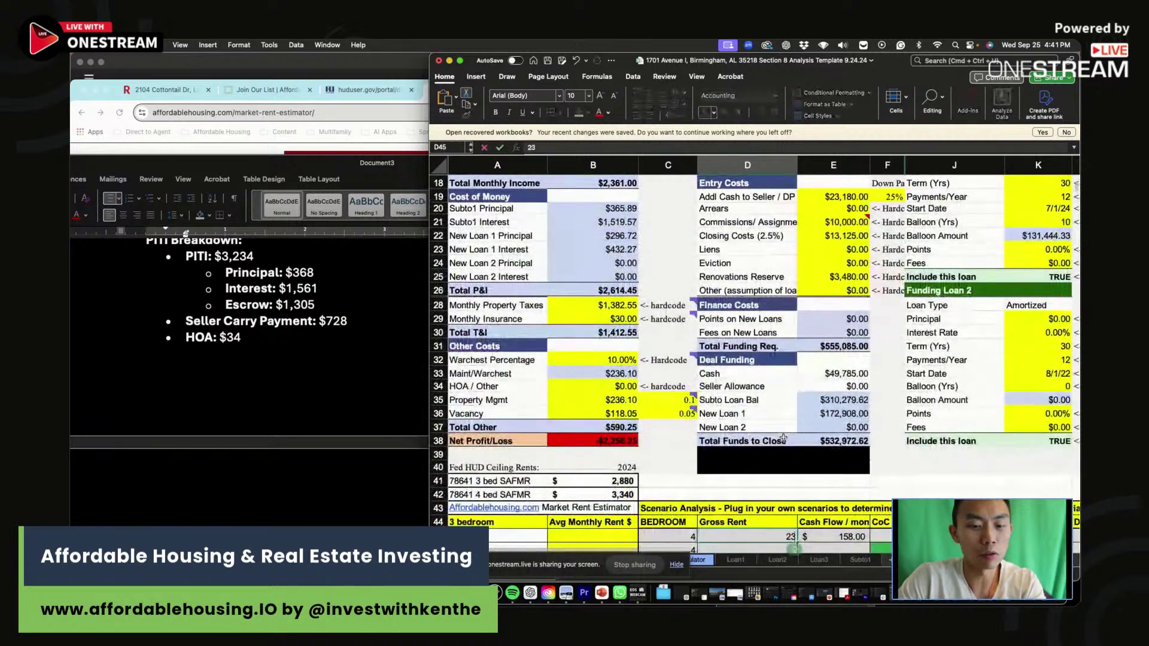
pyautogui.scroll(-1, 783, 439)
pyautogui.click(849, 536)
pyautogui.write('-2')
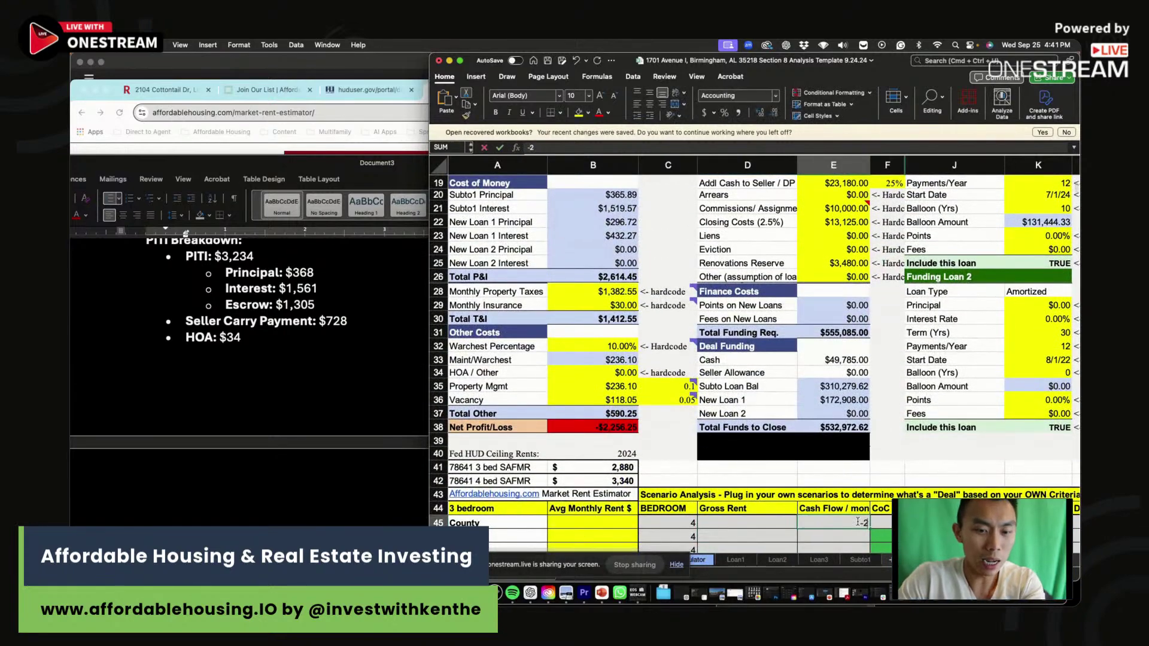
pyautogui.write('256')
pyautogui.press('Return')
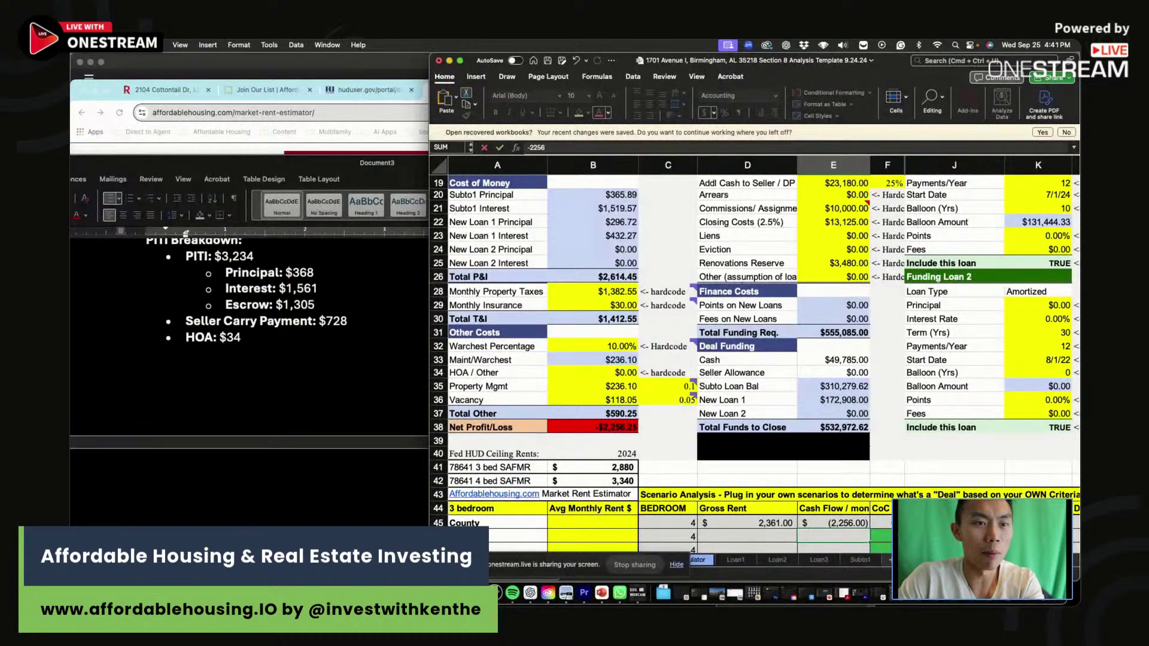
pyautogui.scroll(10, 779, 399)
pyautogui.scroll(-10, 779, 399)
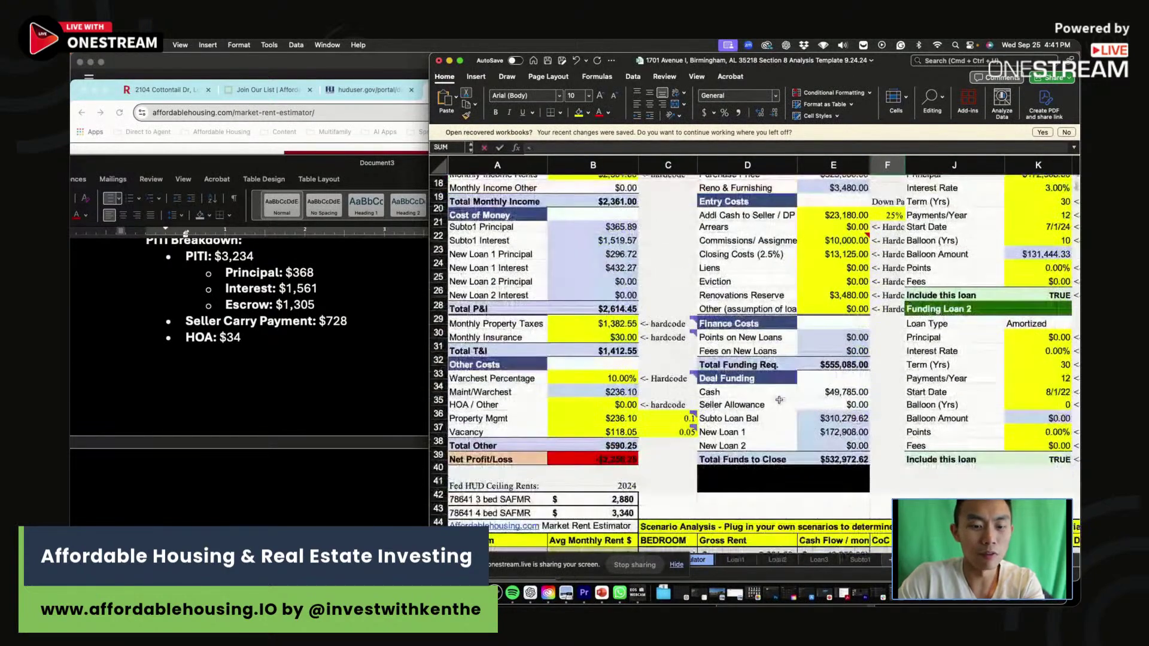
pyautogui.scroll(-3, 779, 400)
pyautogui.click(173, 97)
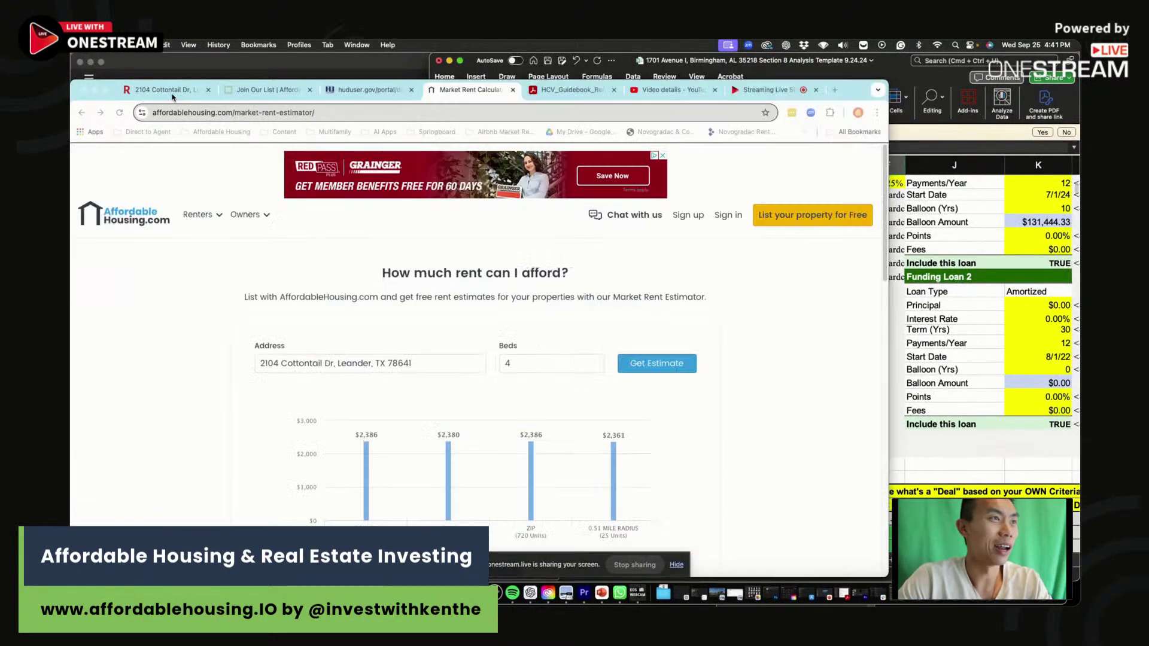
pyautogui.click(173, 94)
pyautogui.scroll(15, 487, 299)
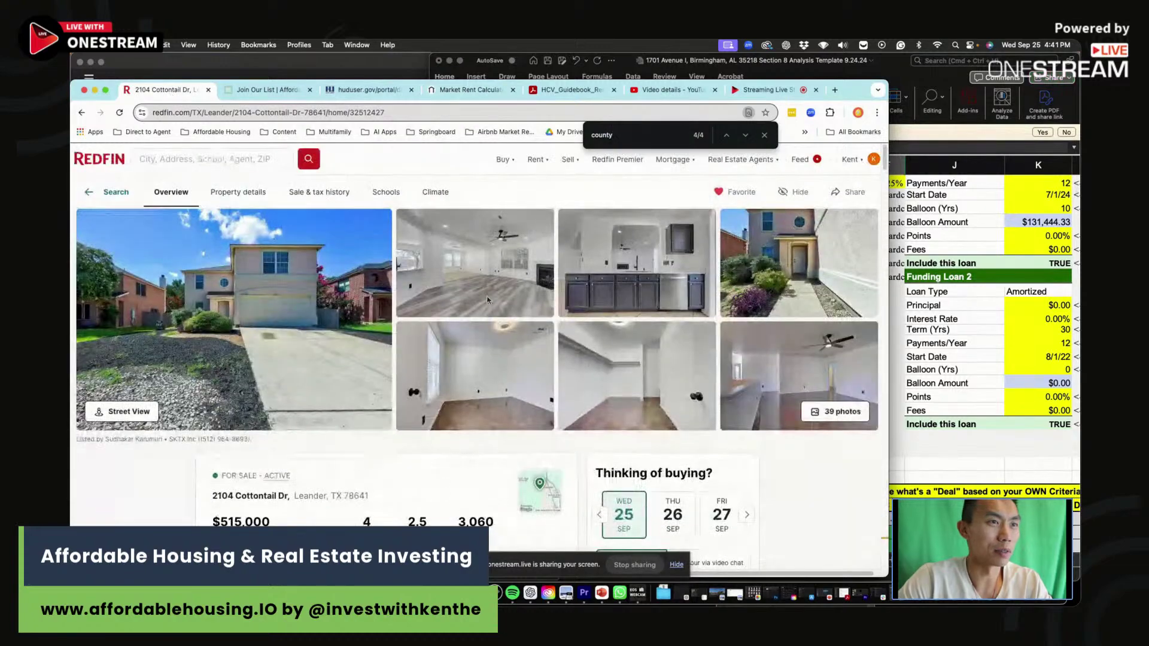
pyautogui.click(487, 299)
pyautogui.scroll(-5, 598, 383)
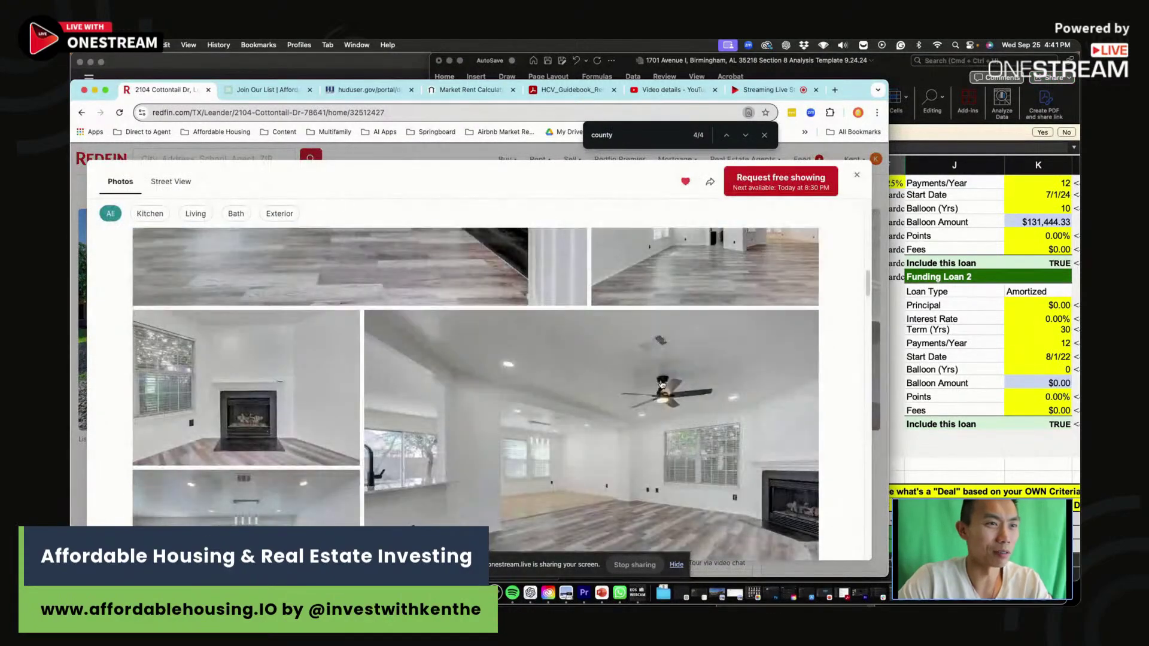
pyautogui.scroll(-10, 661, 383)
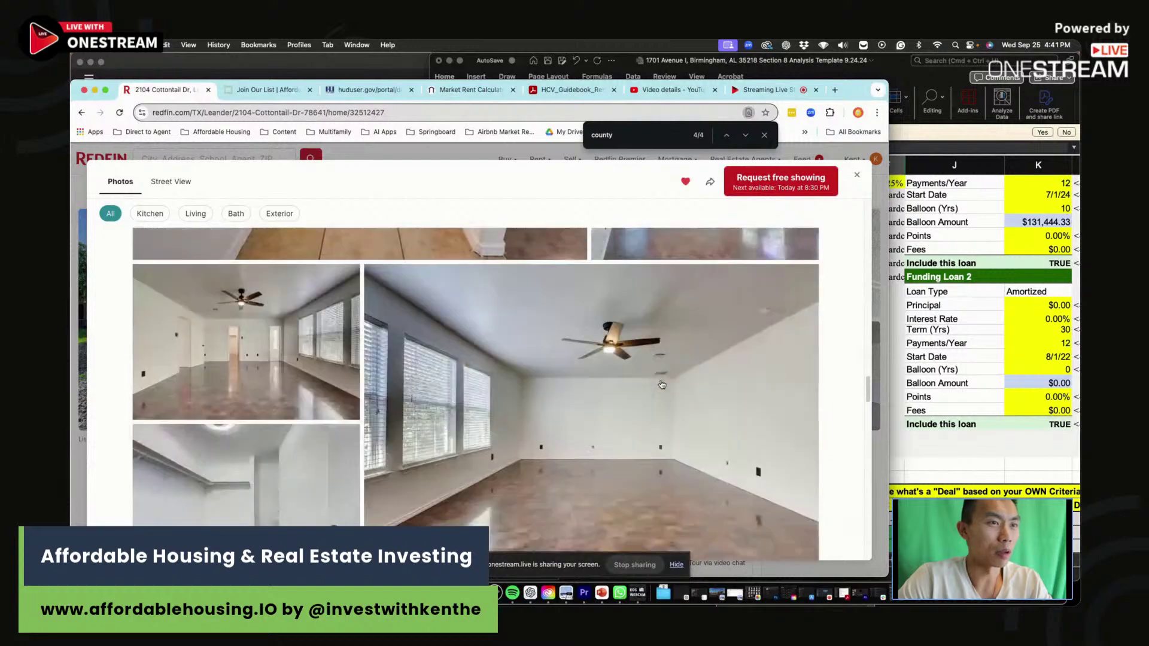
pyautogui.scroll(-15, 661, 385)
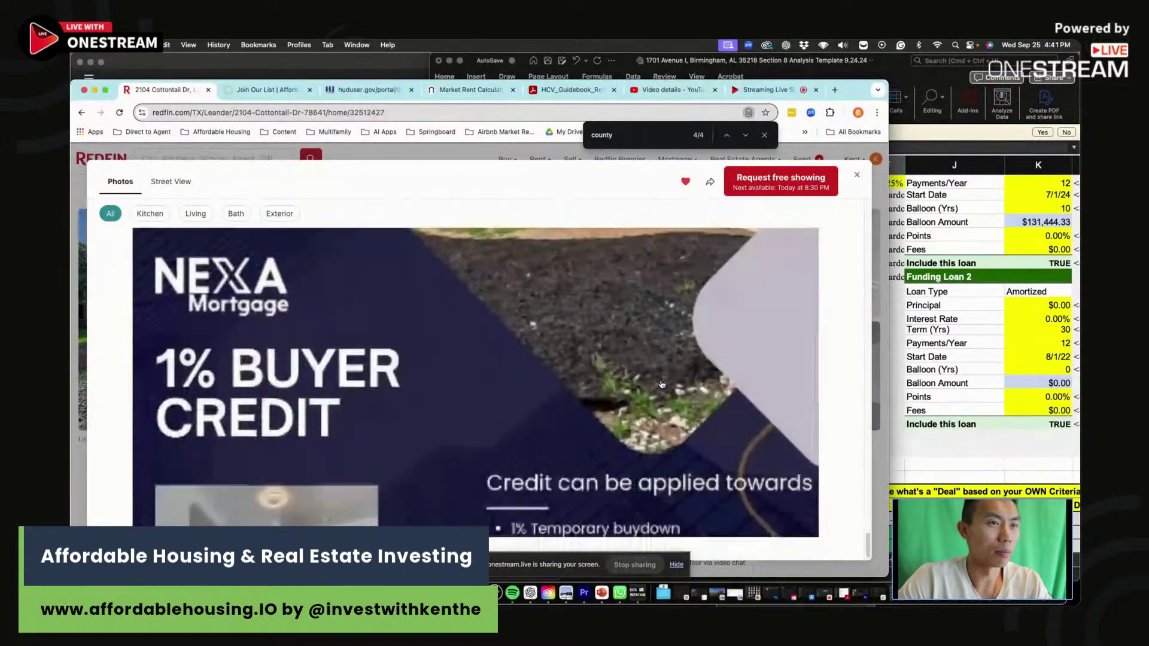
pyautogui.click(856, 174)
# Check the first scenario row's 525,000 purchase price and -54 cash-on-cash.
pyautogui.click(971, 453)
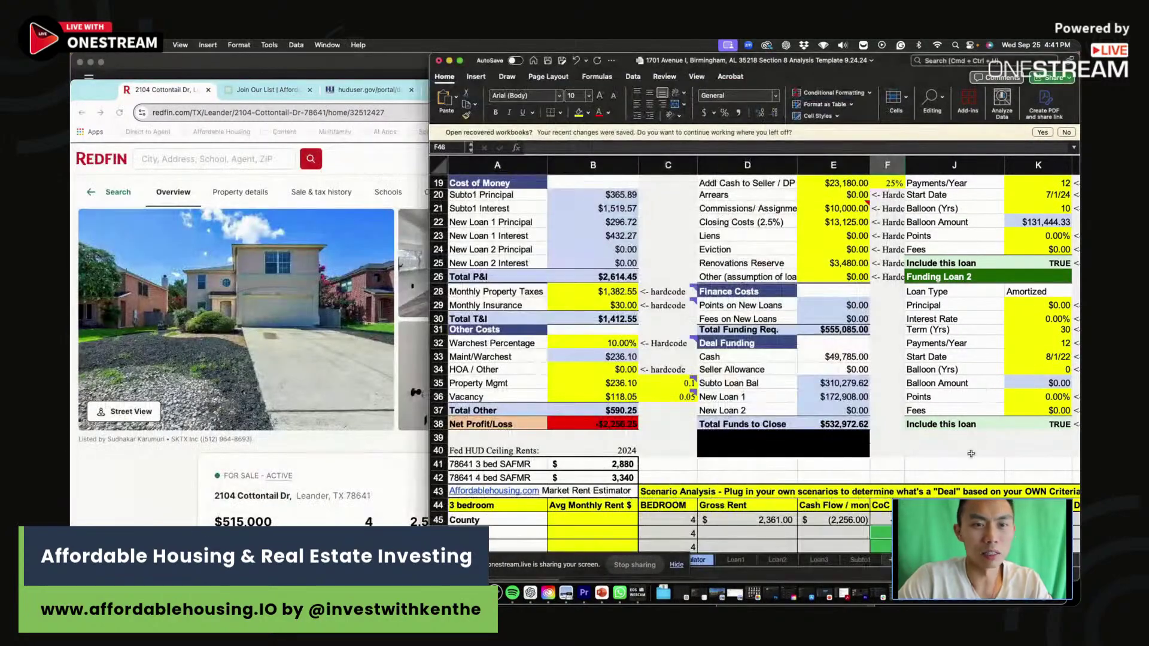
pyautogui.click(955, 520)
pyautogui.scroll(6, 954, 520)
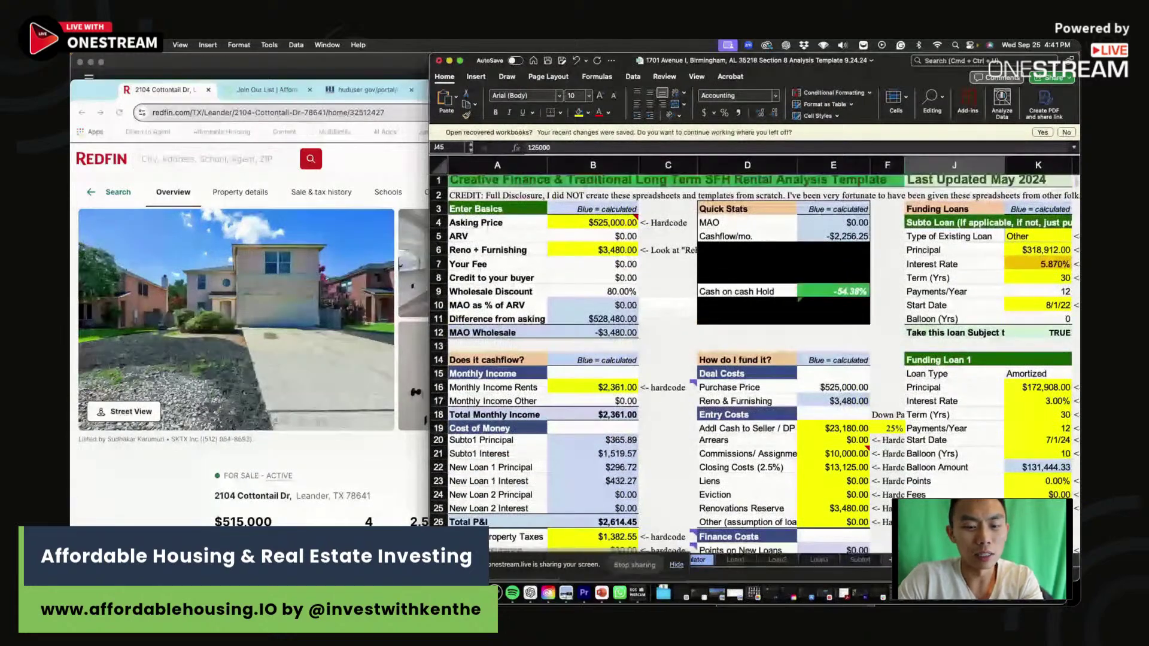
pyautogui.scroll(-6, 954, 520)
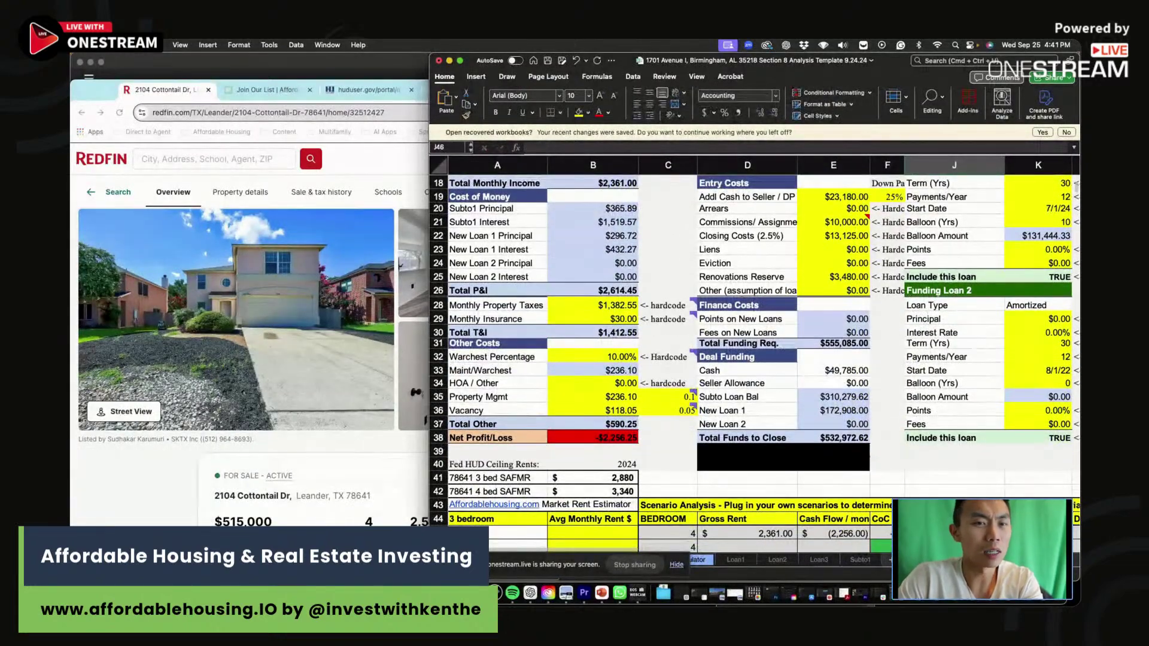
pyautogui.press('Right')
pyautogui.press('Right')
pyautogui.press('Right')
pyautogui.press('Up')
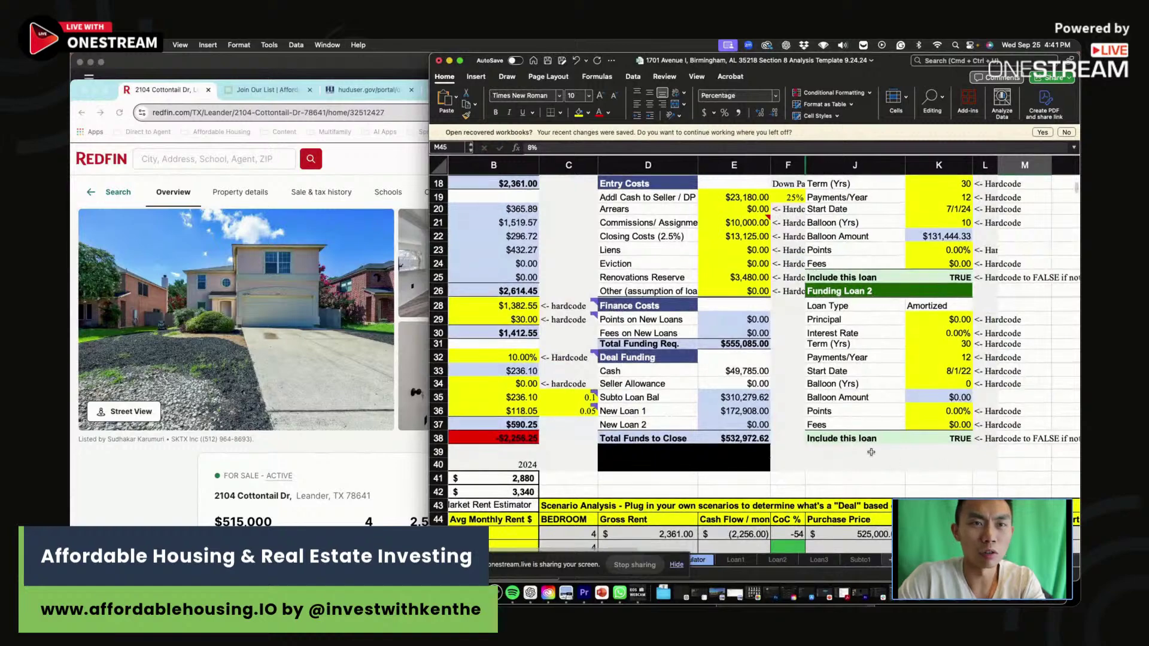
# Widen the workbook window to reveal more columns.
pyautogui.scroll(5, 871, 452)
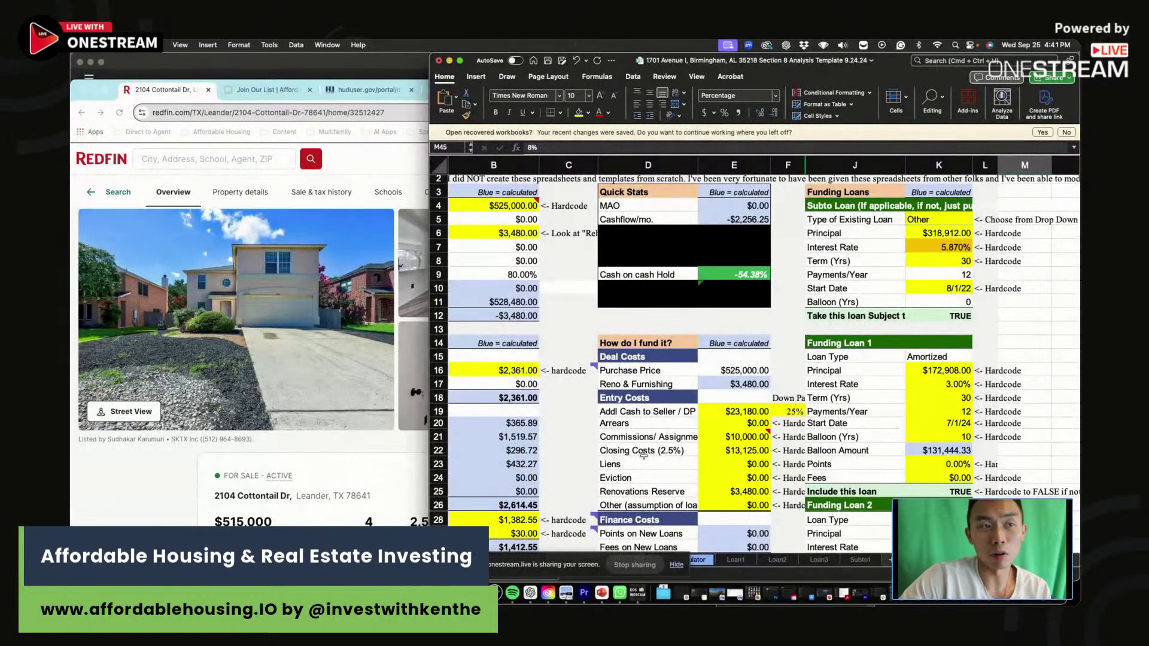
pyautogui.moveTo(430, 60); pyautogui.dragTo(207, 48)
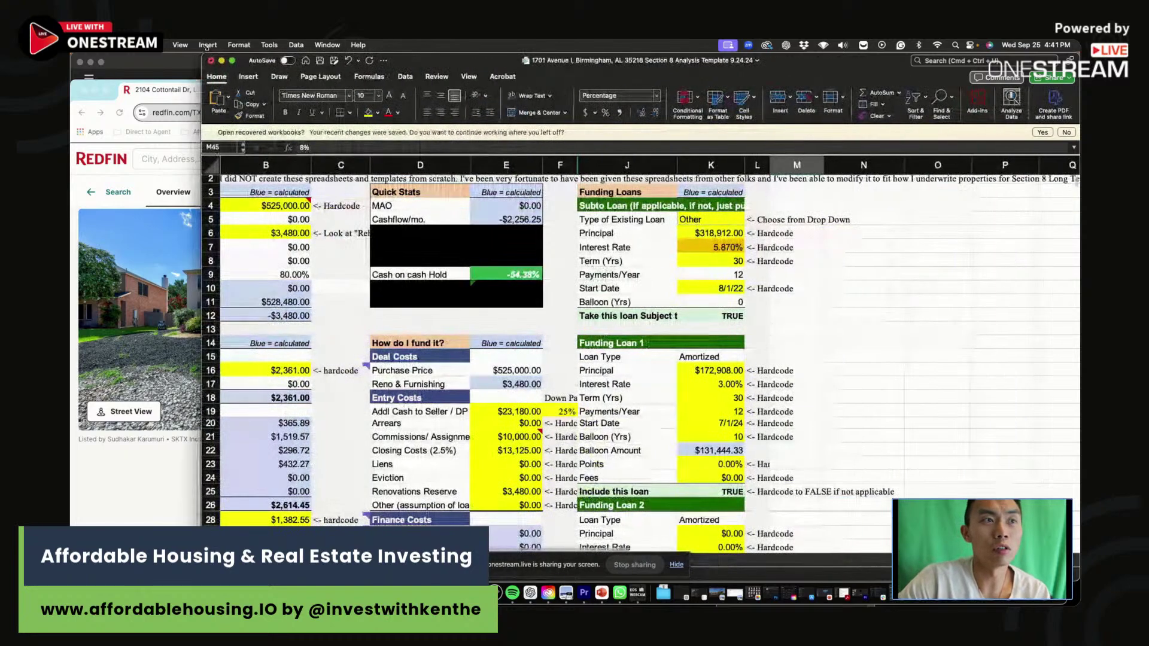
pyautogui.hscroll(1, 725, 234)
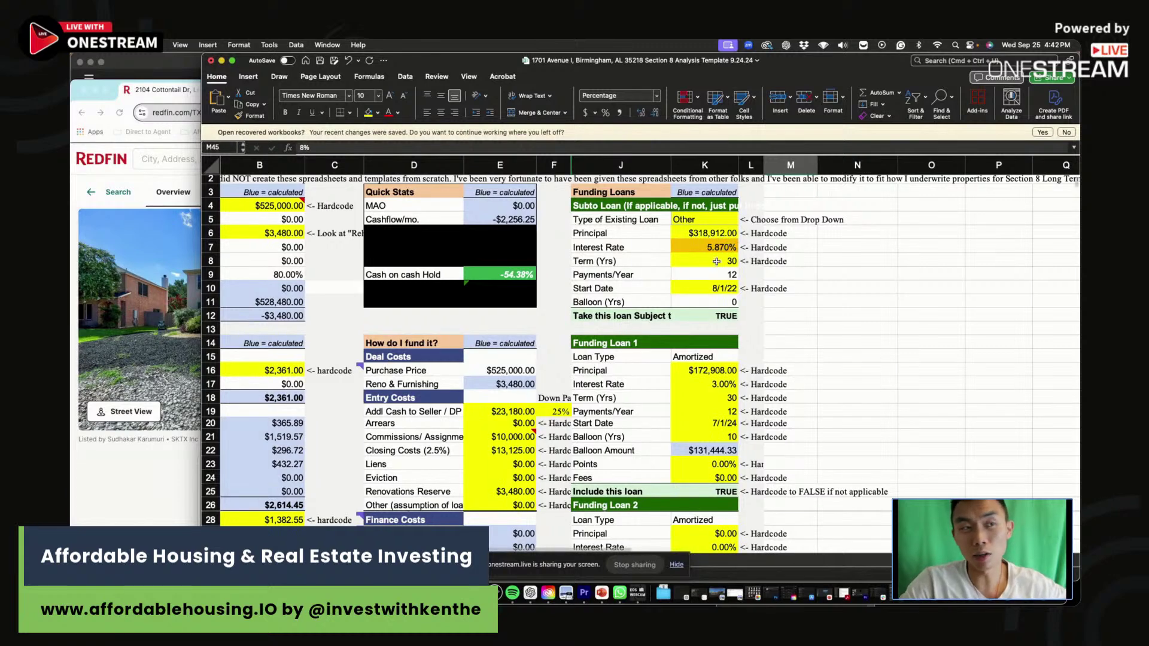
# Highlight the cash-on-cash result, the entry cost amounts and the $318,912 subto principal.
pyautogui.click(556, 279)
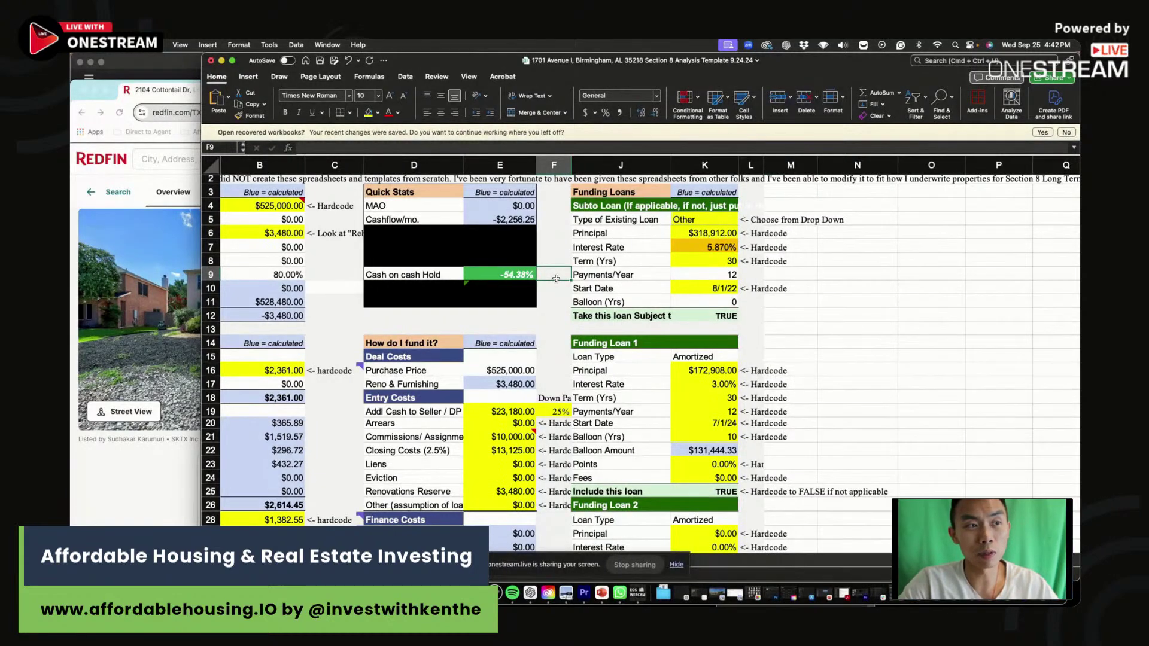
pyautogui.moveTo(502, 413); pyautogui.dragTo(491, 437)
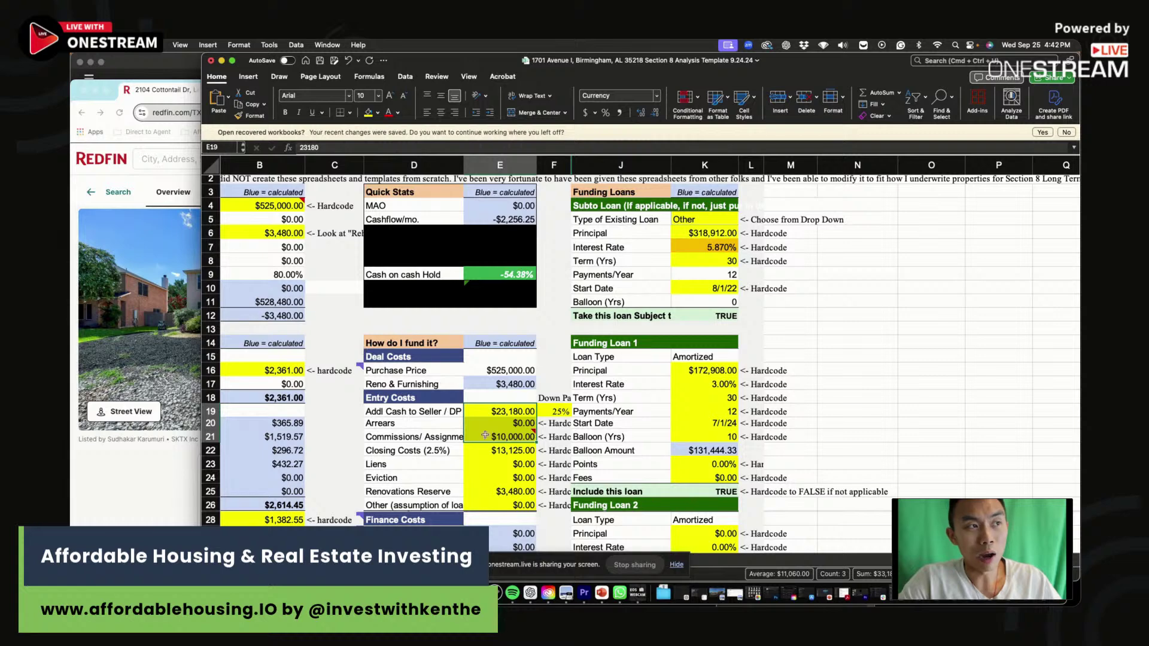
pyautogui.click(516, 407)
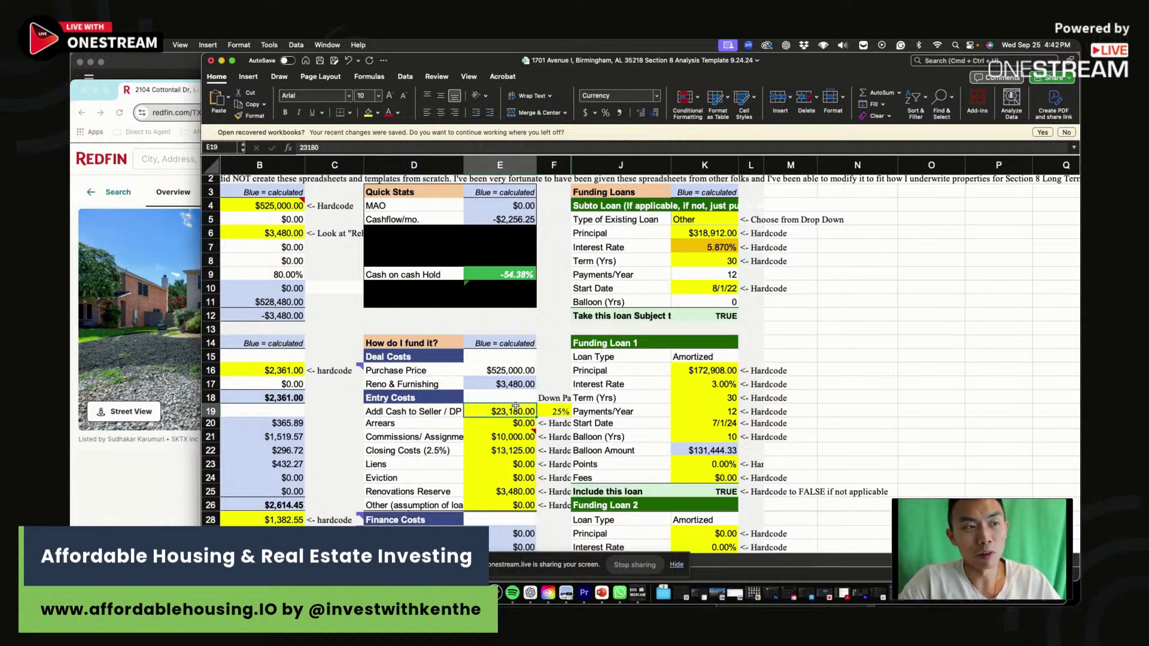
pyautogui.moveTo(516, 406); pyautogui.dragTo(506, 506)
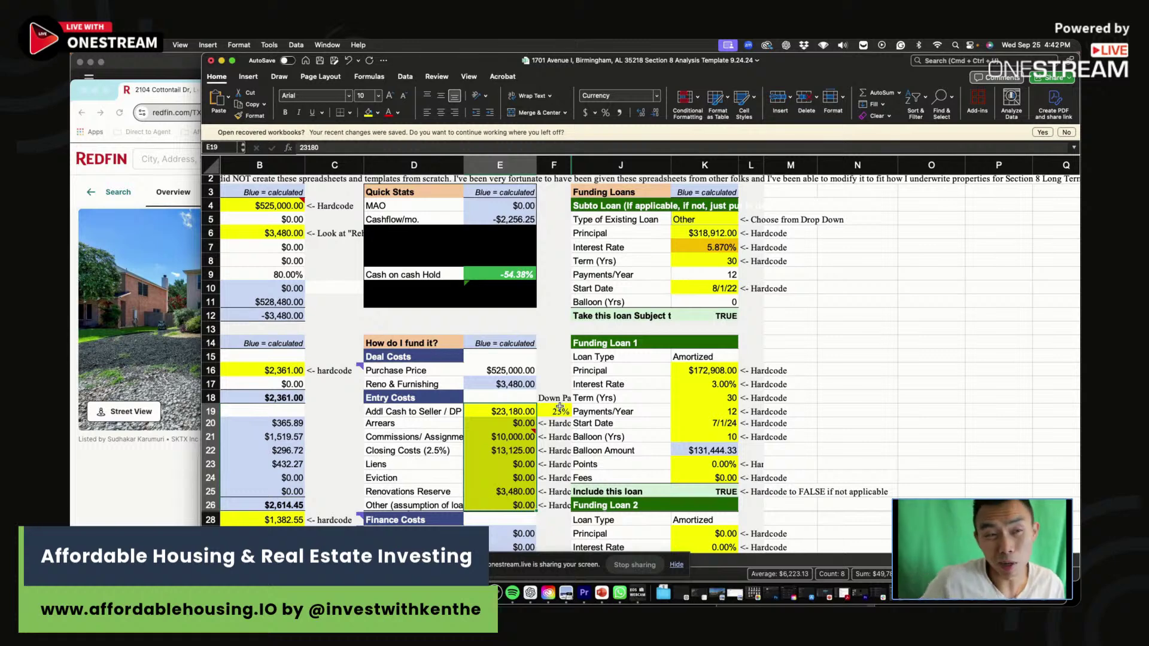
pyautogui.click(712, 235)
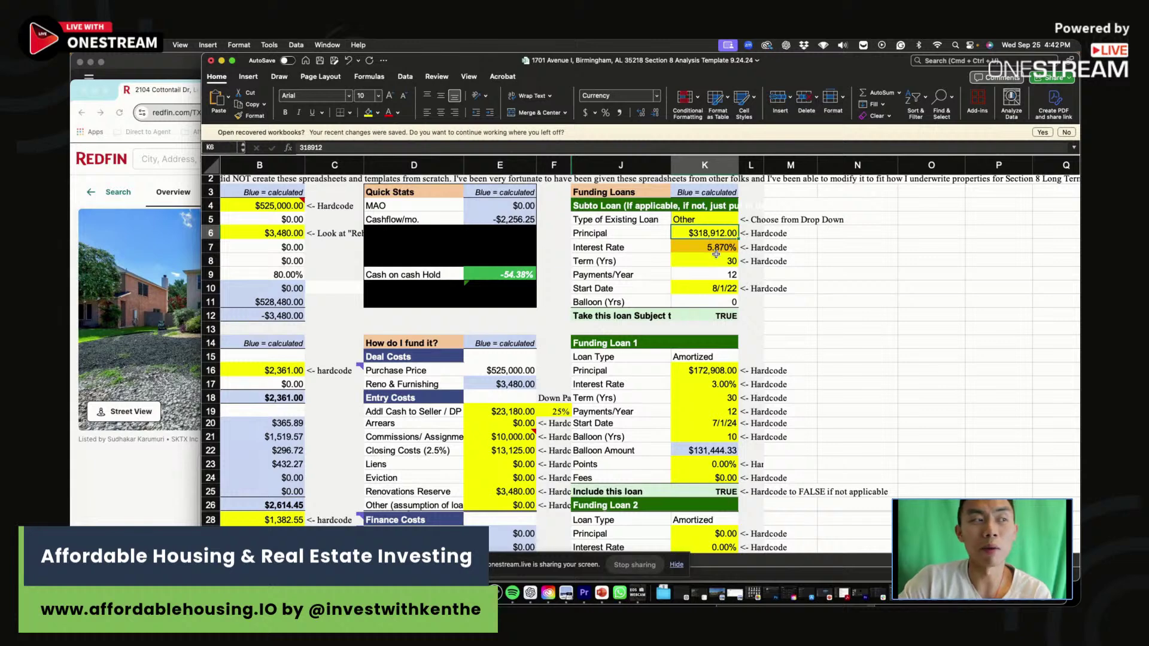
pyautogui.hscroll(1, 715, 327)
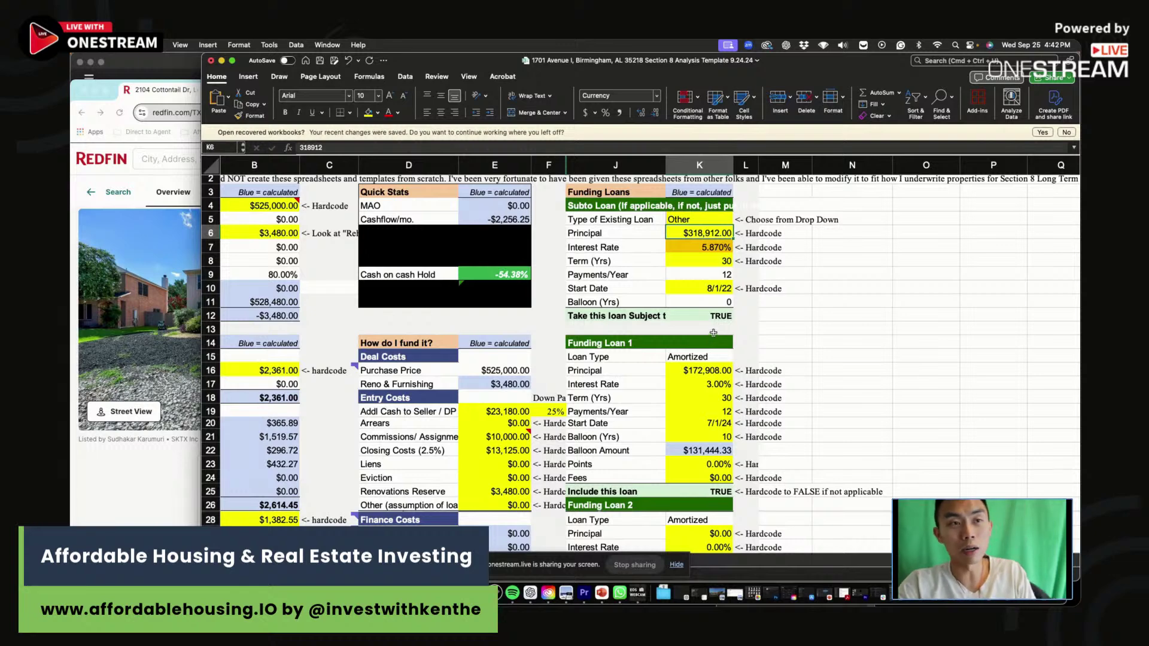
# Show the Get Deal Analysis Tool sign-up page, then end the live stream.
pyautogui.moveTo(828, 62); pyautogui.dragTo(840, 116)
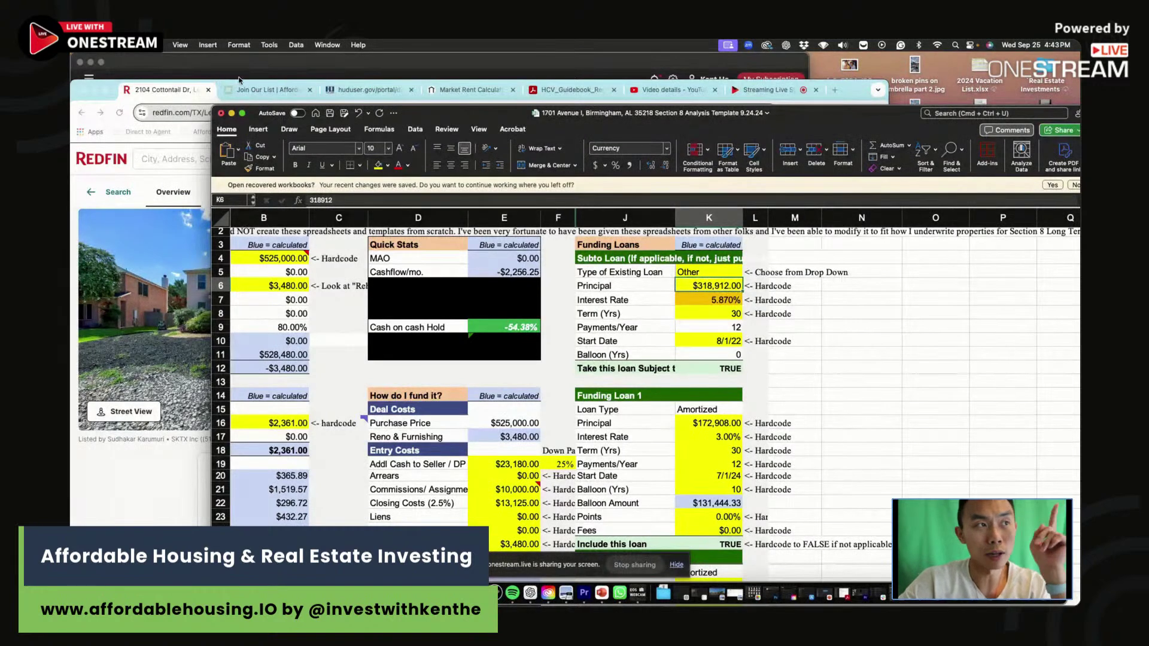
pyautogui.click(276, 91)
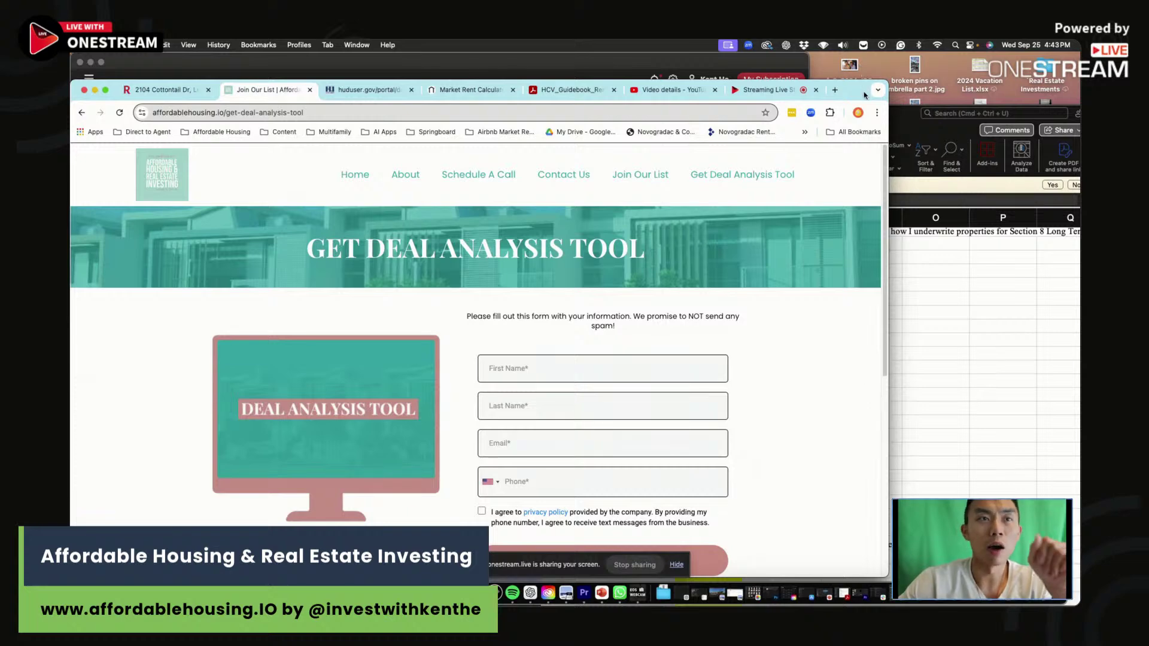
pyautogui.click(787, 91)
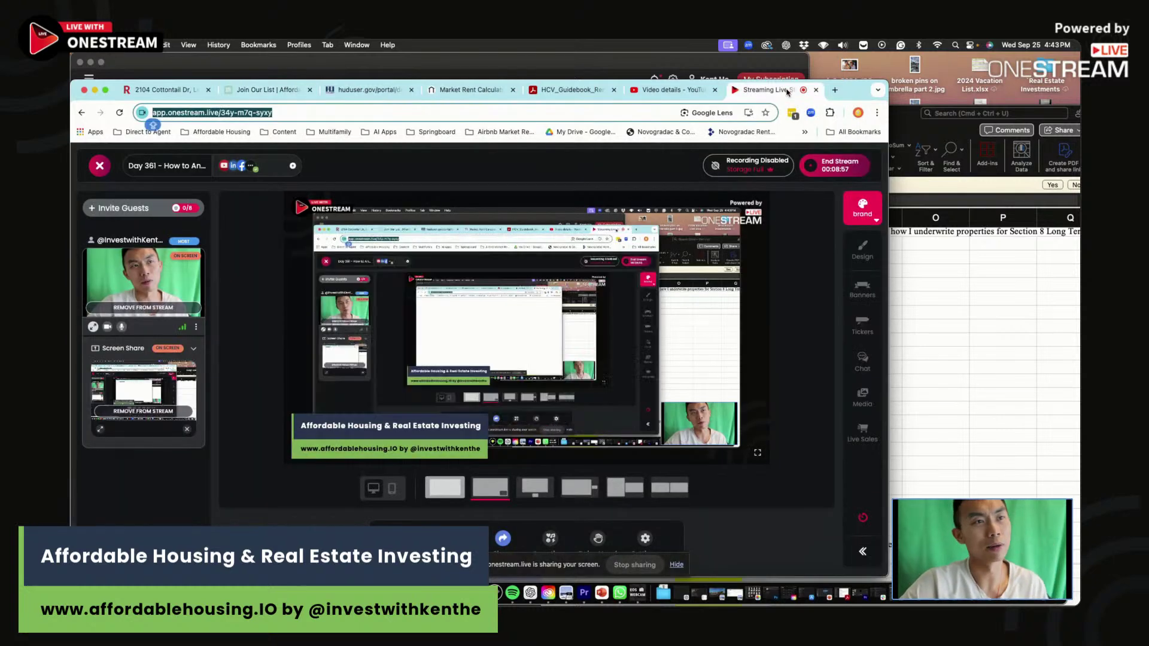
pyautogui.click(835, 164)
pyautogui.click(471, 427)
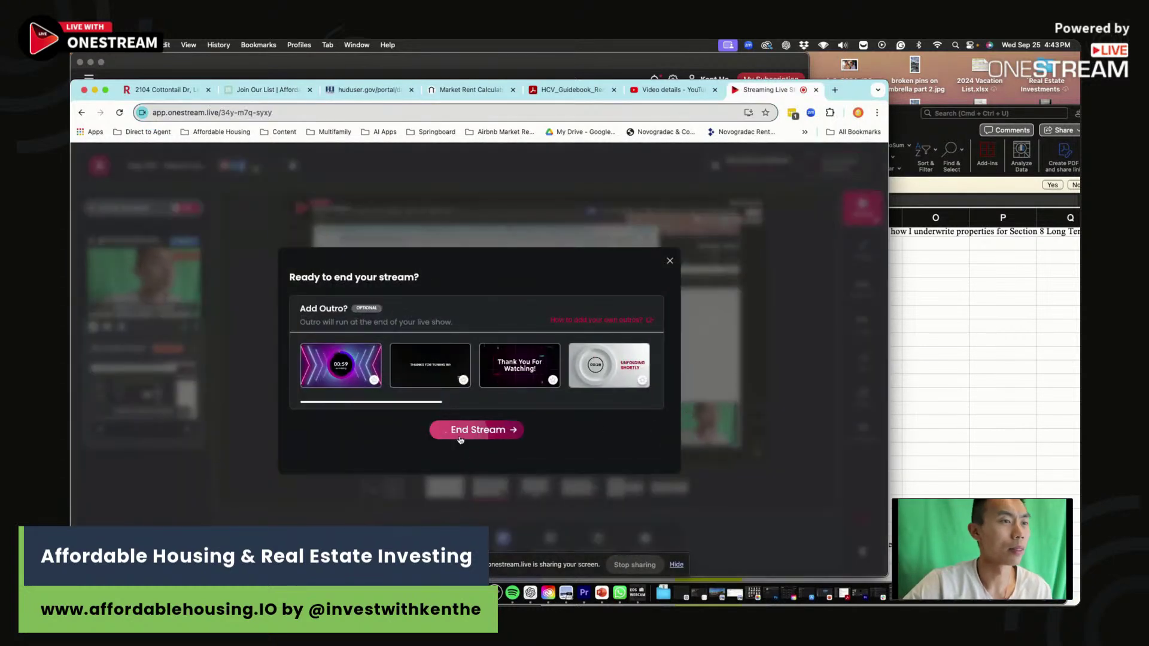